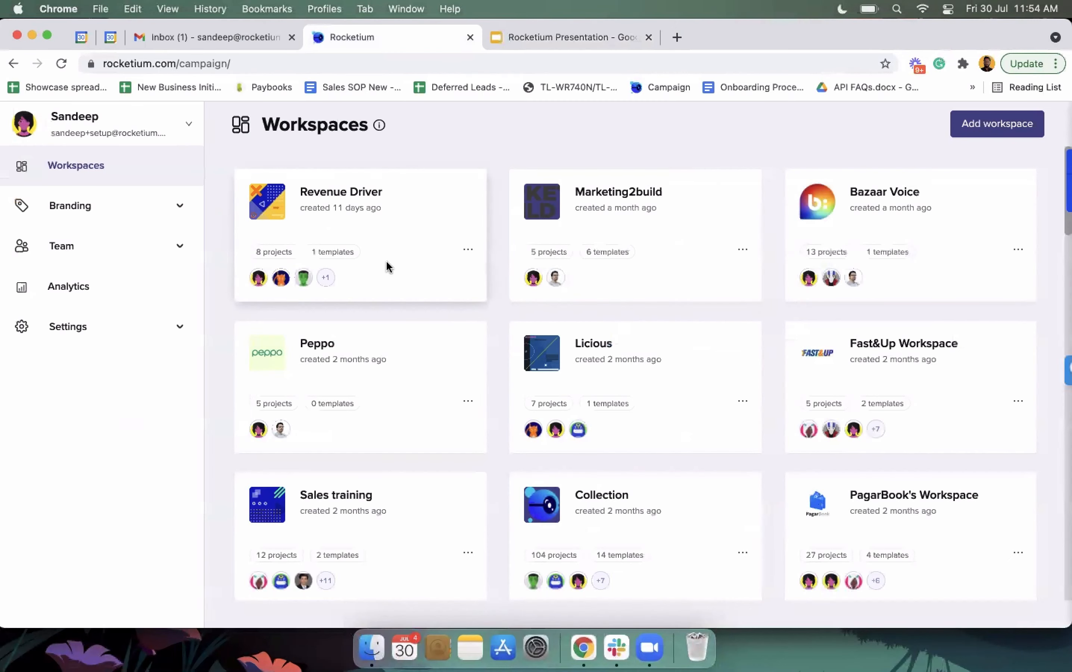
# Open the account owner's personal workspace, the one with 382 projects and 19 templates, from the workspaces list.
pyautogui.doubleClick(304, 133)
pyautogui.click(302, 129)
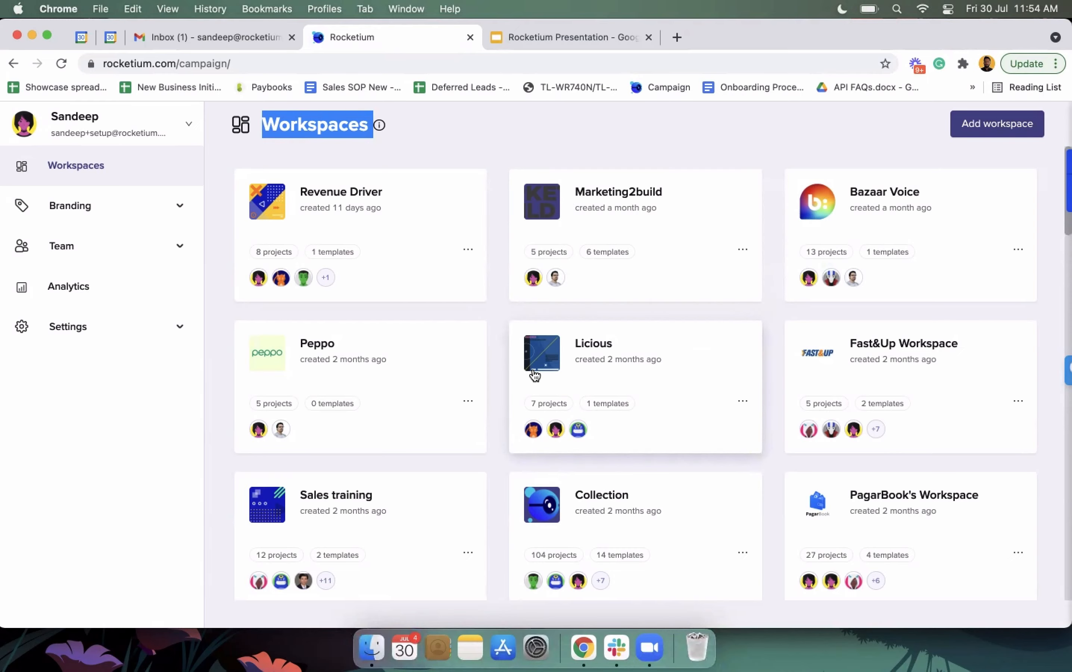
pyautogui.scroll(-20, 535, 375)
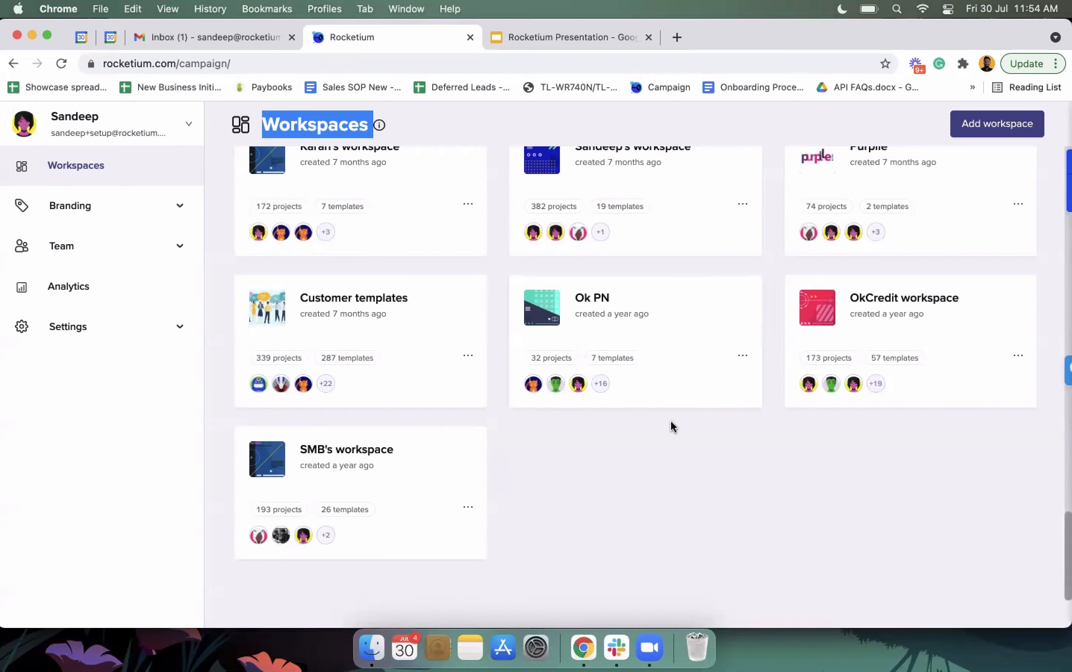
pyautogui.scroll(3, 727, 478)
pyautogui.scroll(2, 727, 478)
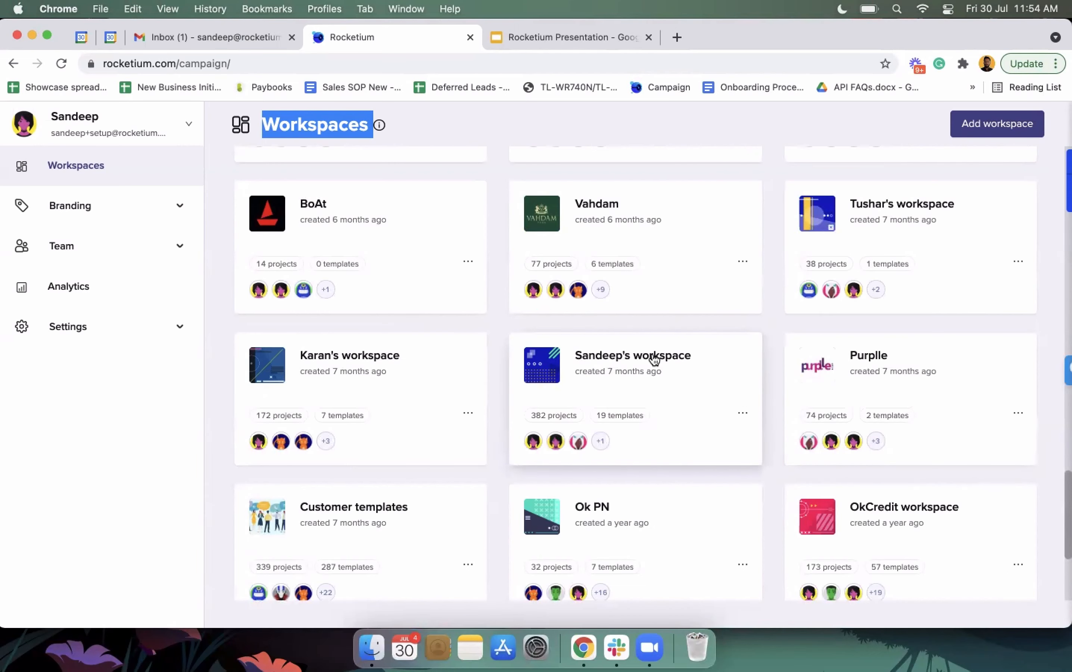
pyautogui.click(626, 366)
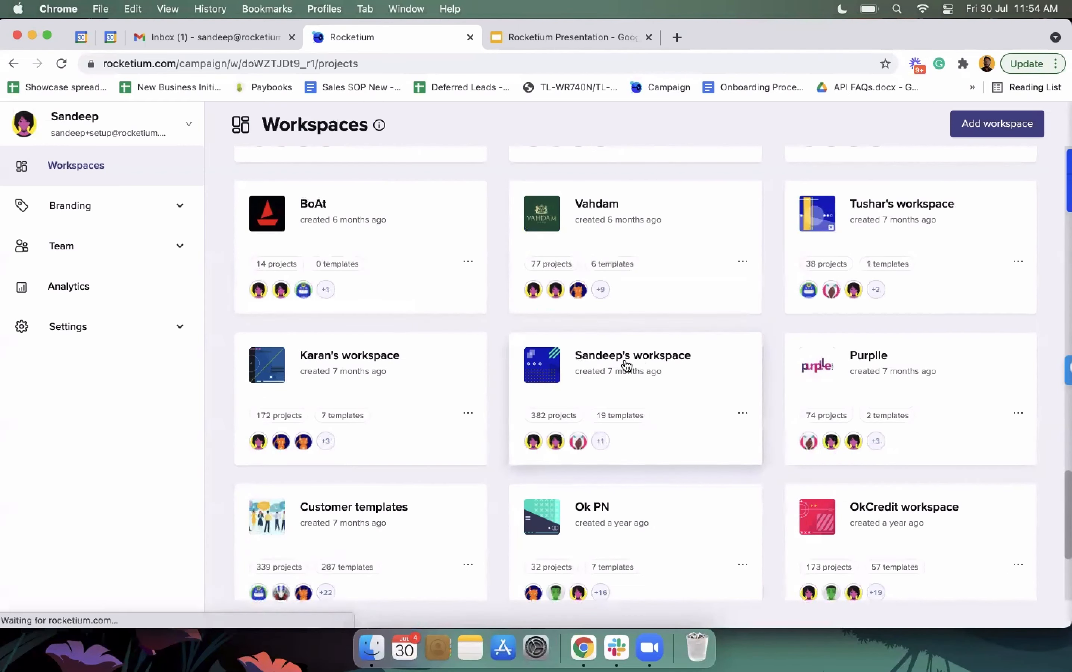
# Show the workspace's templates and delete the template Test Template.
pyautogui.click(79, 209)
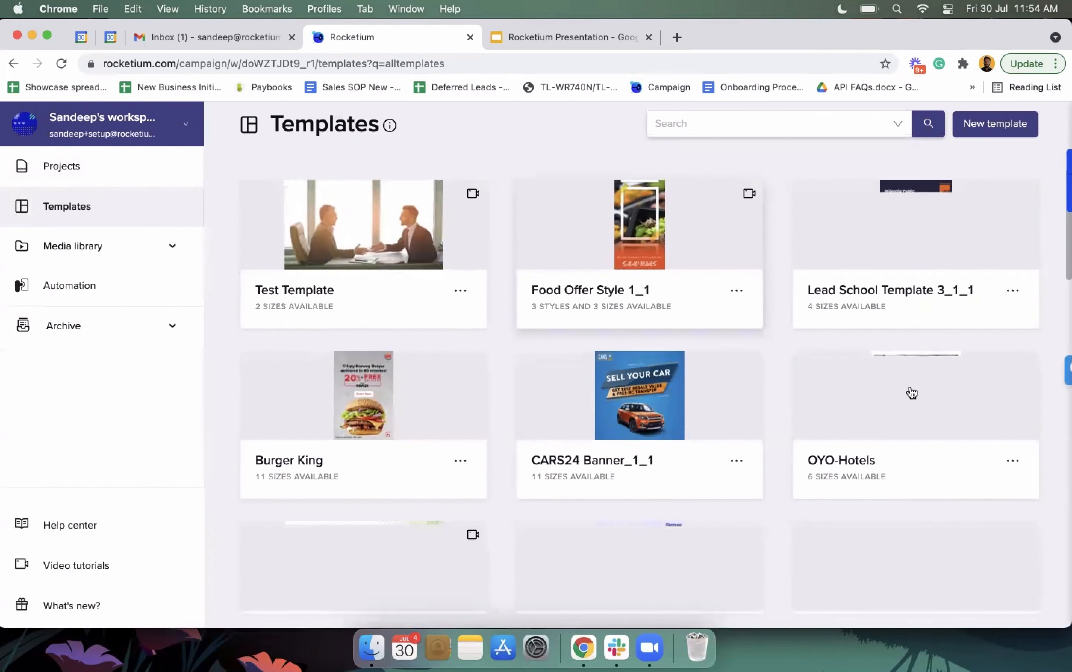
pyautogui.click(461, 291)
pyautogui.click(494, 373)
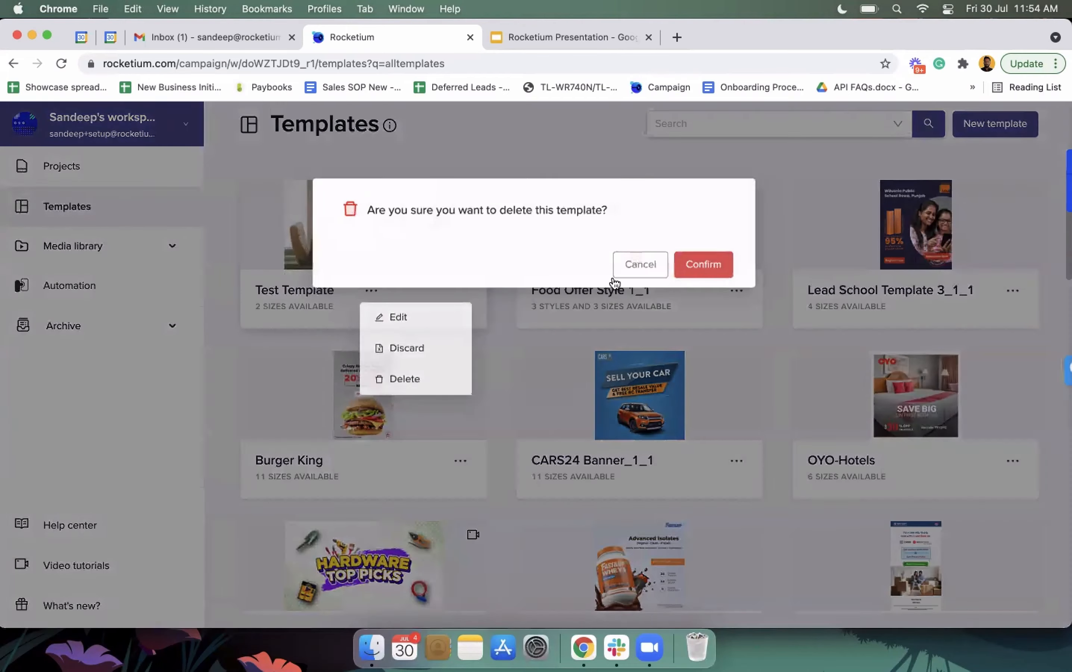
pyautogui.click(702, 266)
# Create a project named New Project from the Shoe display ad template, using all of its available sizes.
pyautogui.scroll(-20, 892, 363)
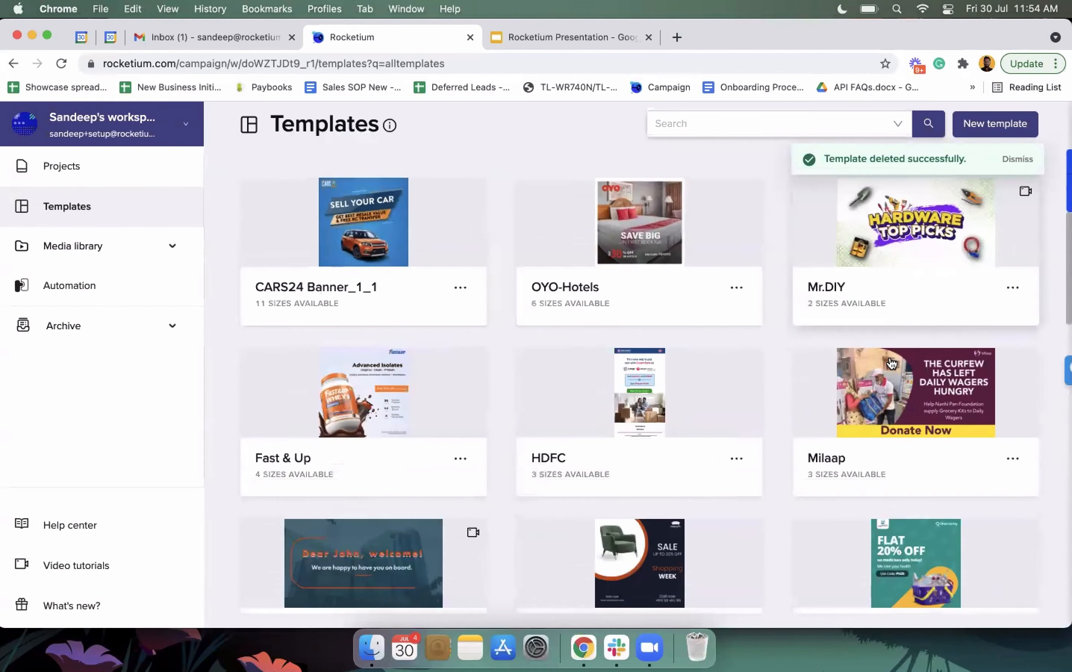
pyautogui.scroll(2, 908, 378)
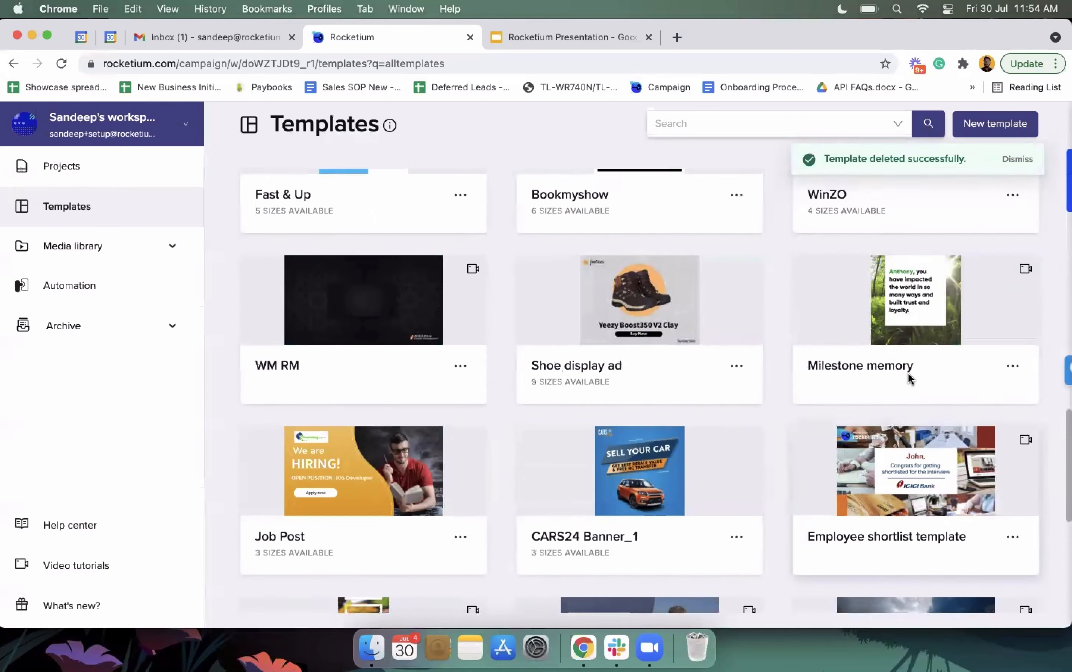
pyautogui.click(667, 338)
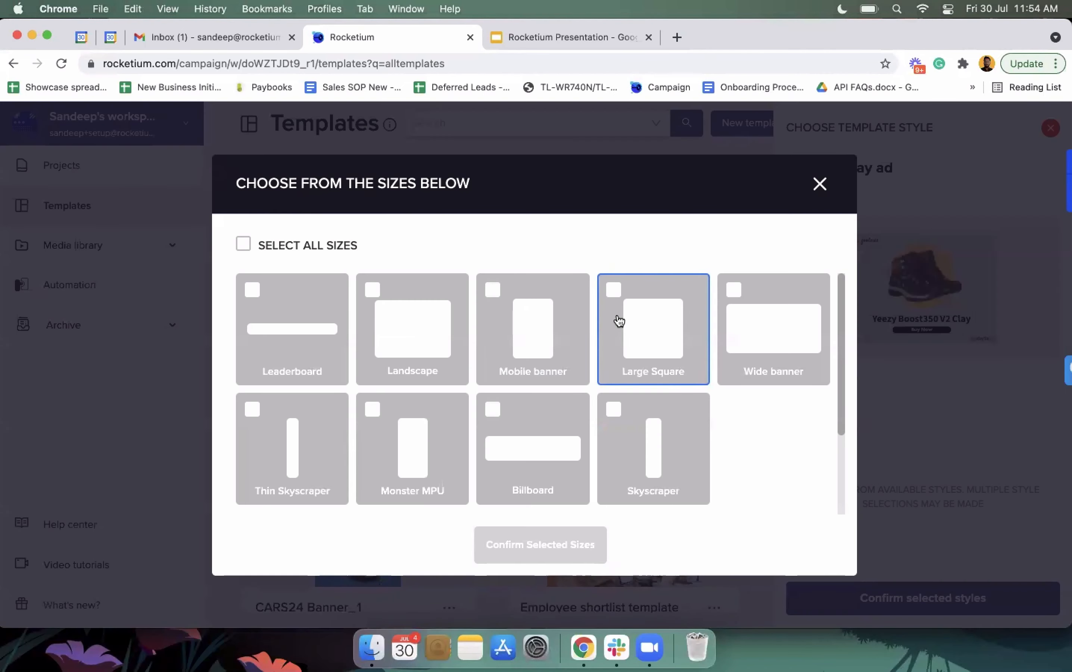
pyautogui.scroll(-3, 776, 359)
pyautogui.scroll(3, 773, 358)
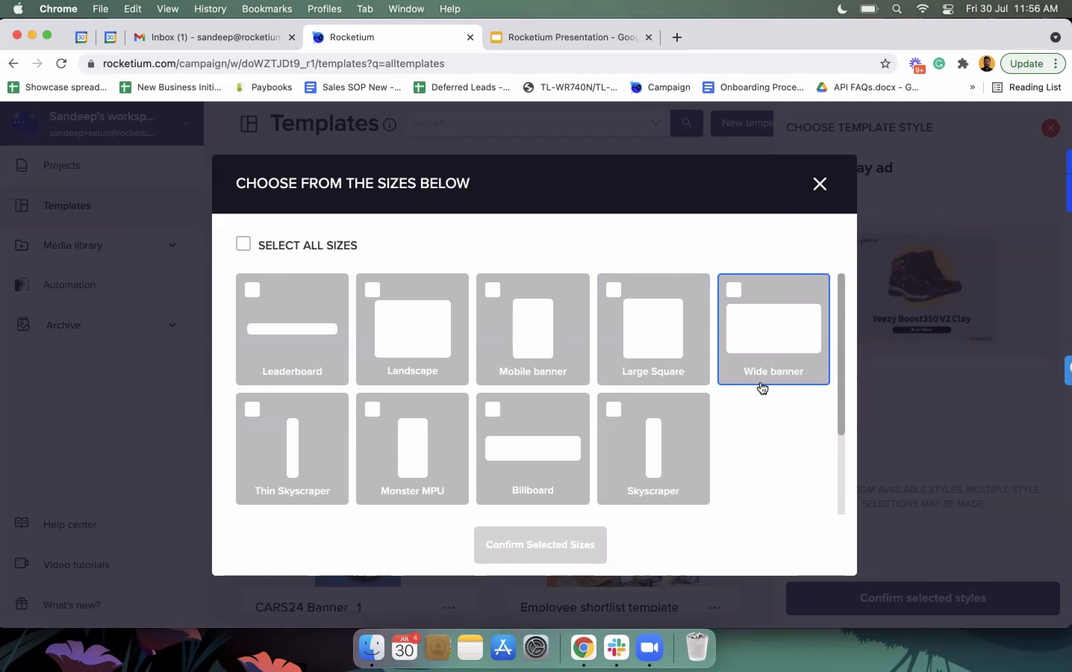
pyautogui.click(288, 251)
pyautogui.click(528, 550)
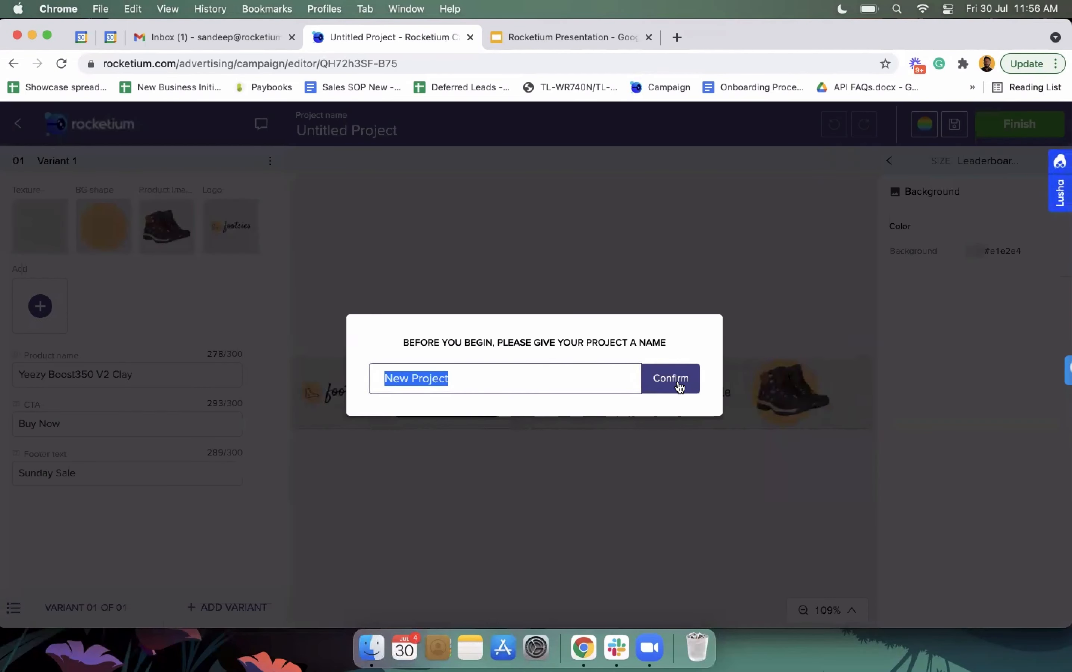
pyautogui.click(689, 383)
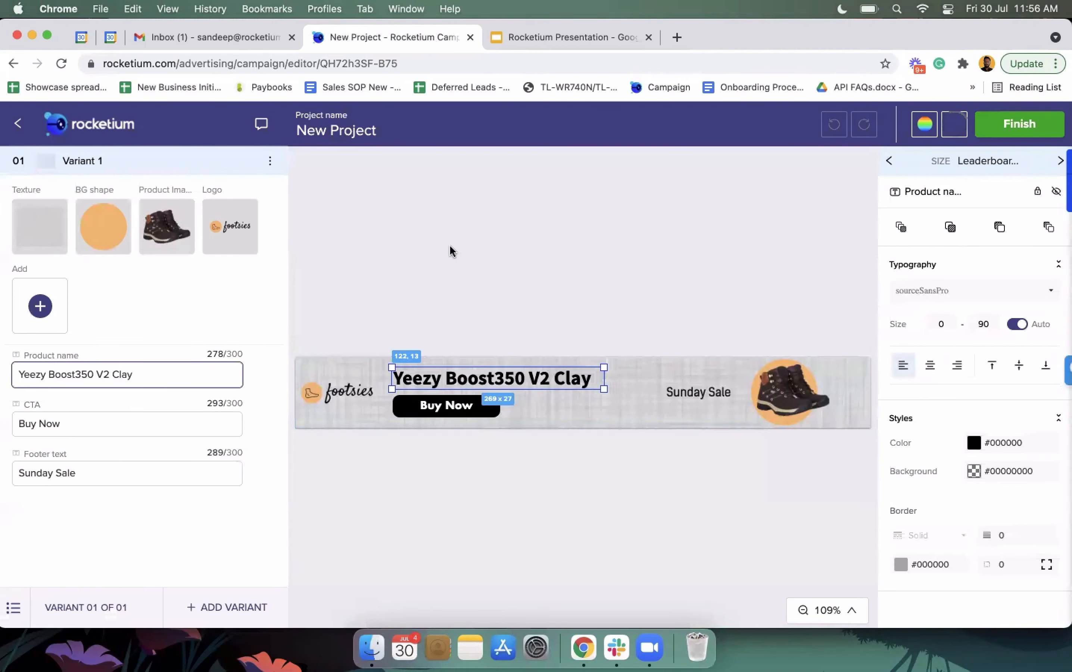
# Preview the shoe ad in the Landscape and Mobile banner sizes, and open the project's sizes for editing.
pyautogui.click(1037, 167)
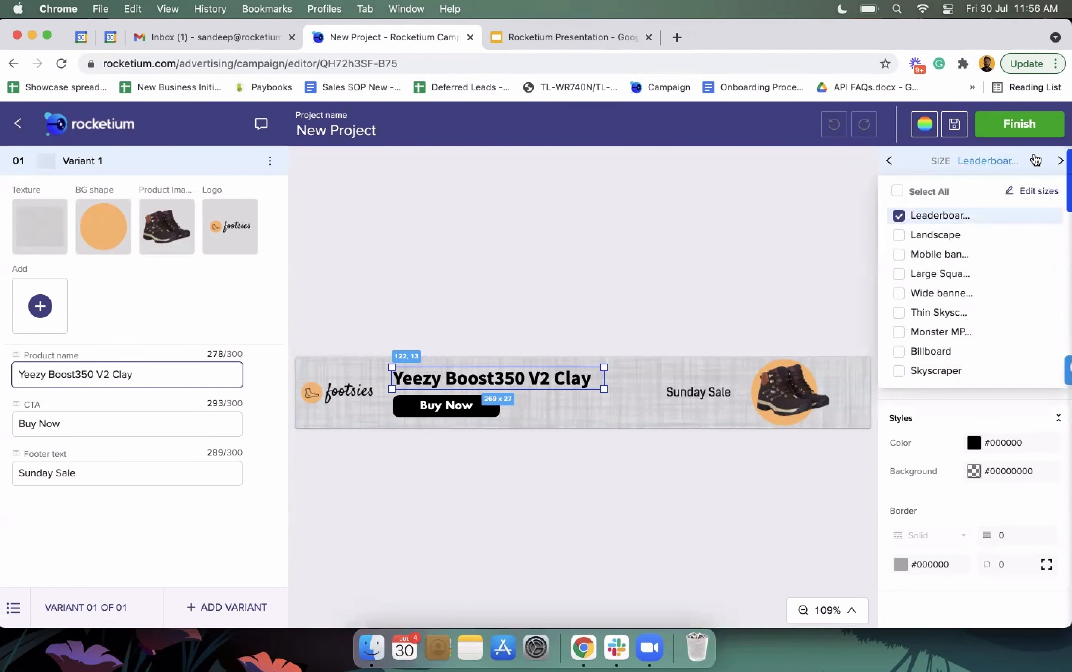
pyautogui.click(952, 234)
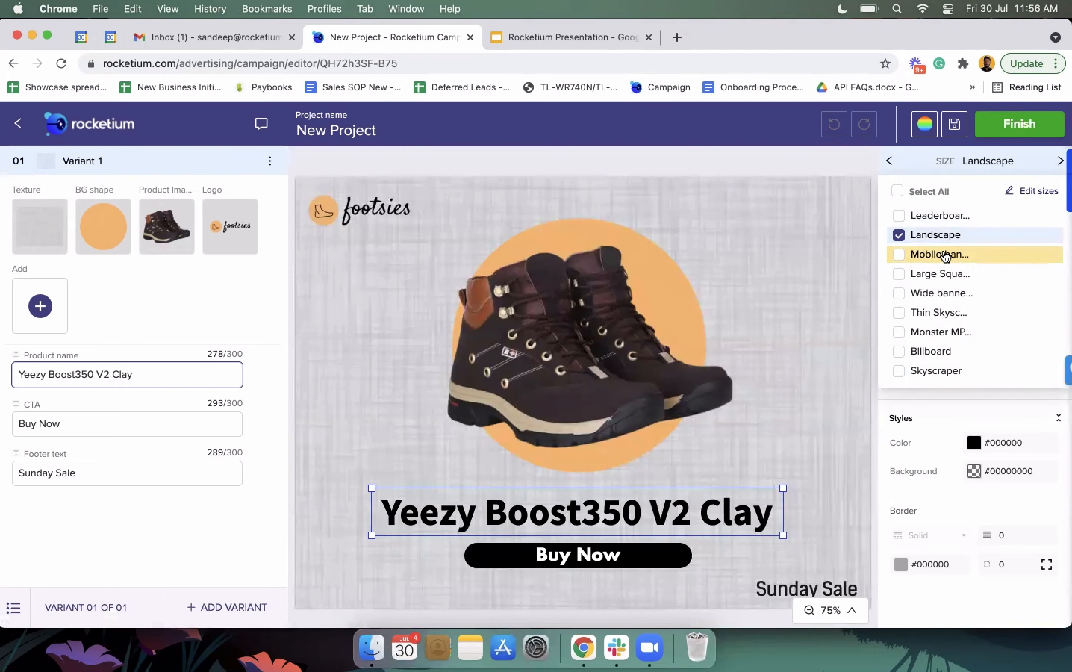
pyautogui.doubleClick(945, 257)
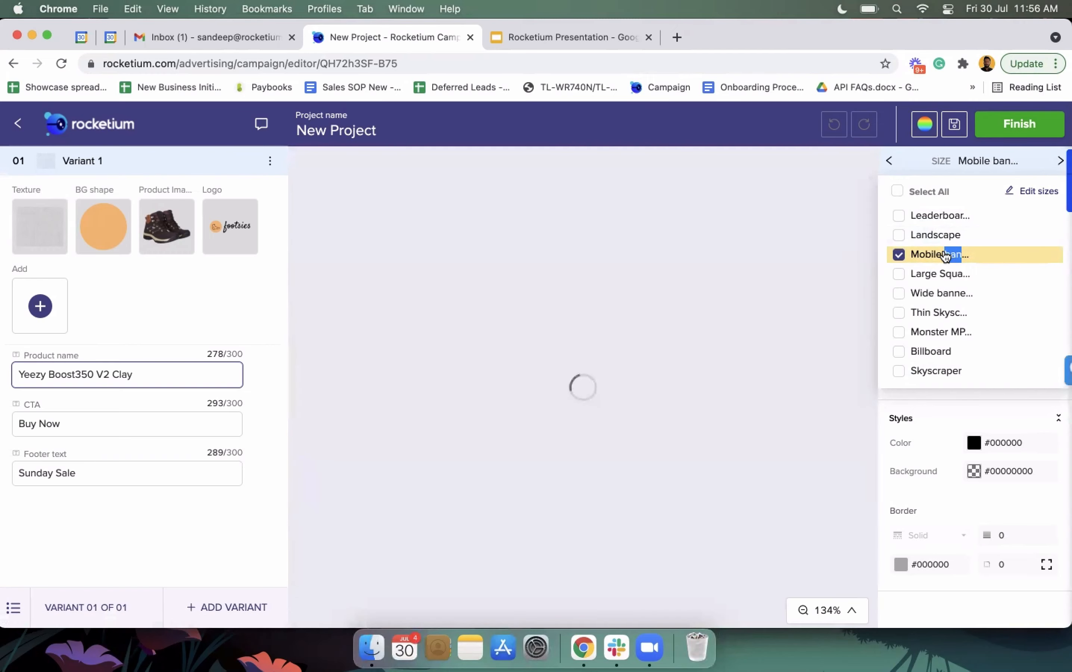
pyautogui.click(822, 191)
pyautogui.click(951, 164)
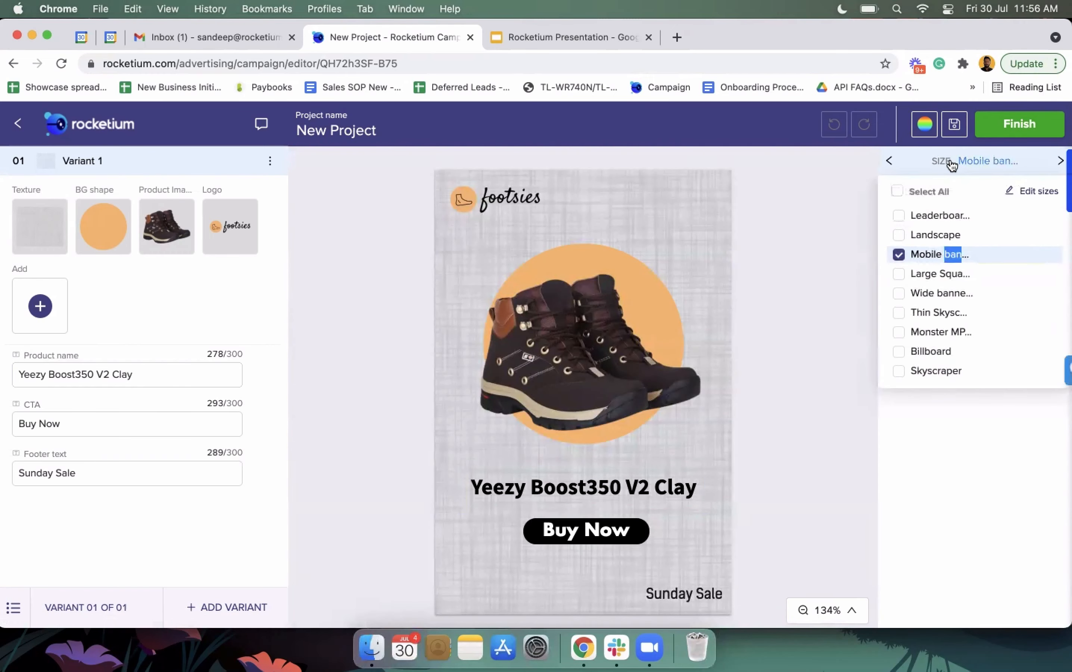
pyautogui.click(941, 234)
pyautogui.click(634, 186)
pyautogui.click(948, 163)
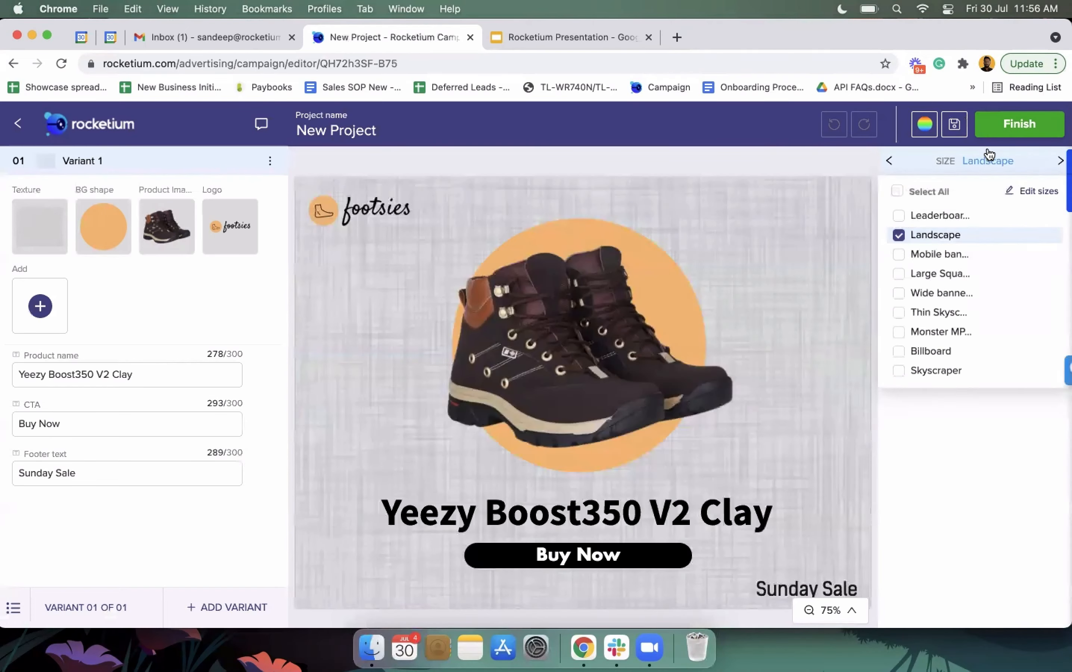
pyautogui.click(1017, 192)
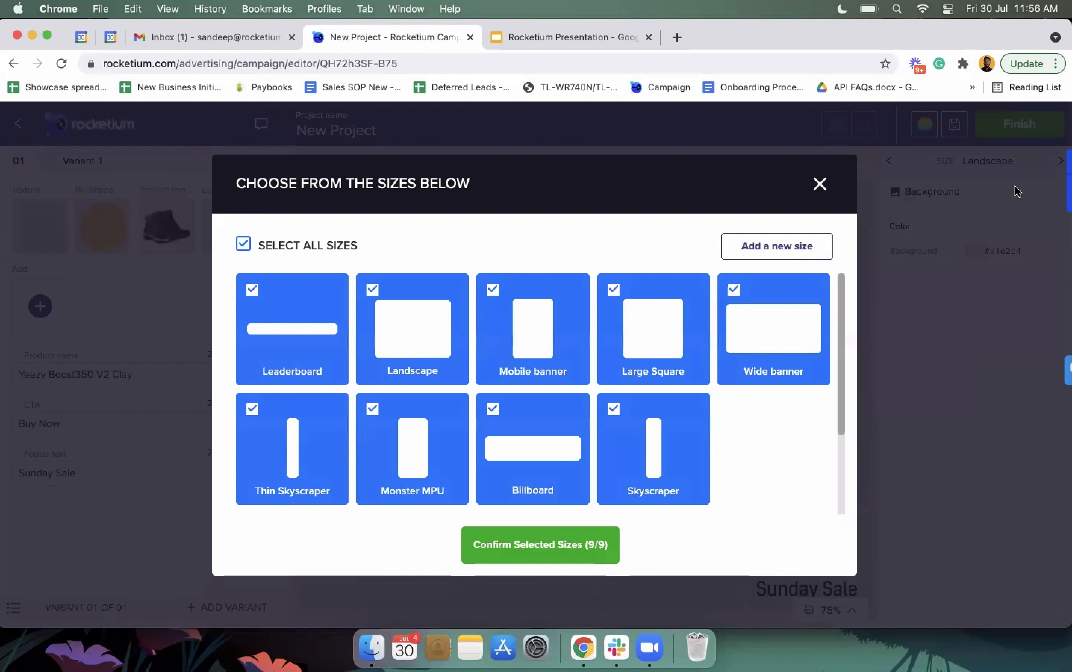
pyautogui.click(761, 245)
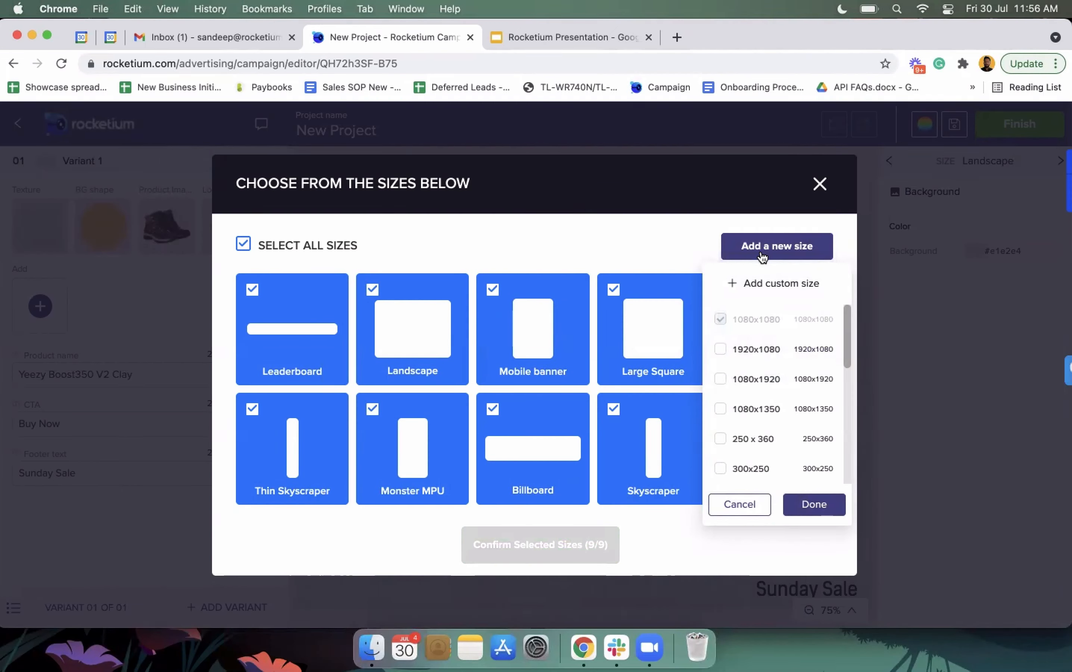
pyautogui.click(769, 285)
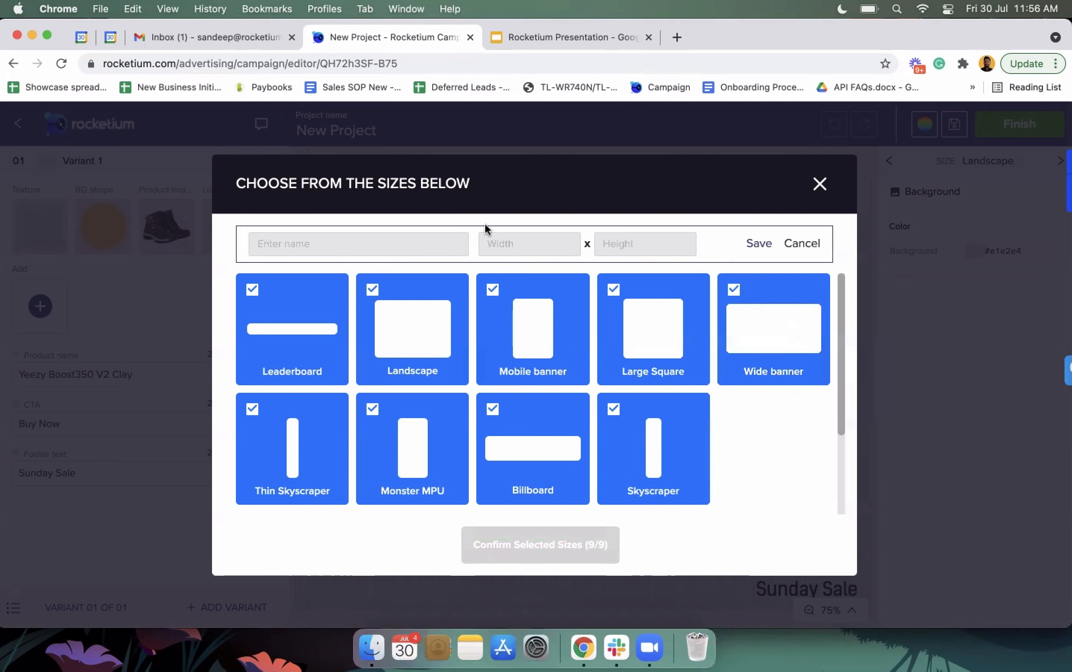
pyautogui.click(803, 245)
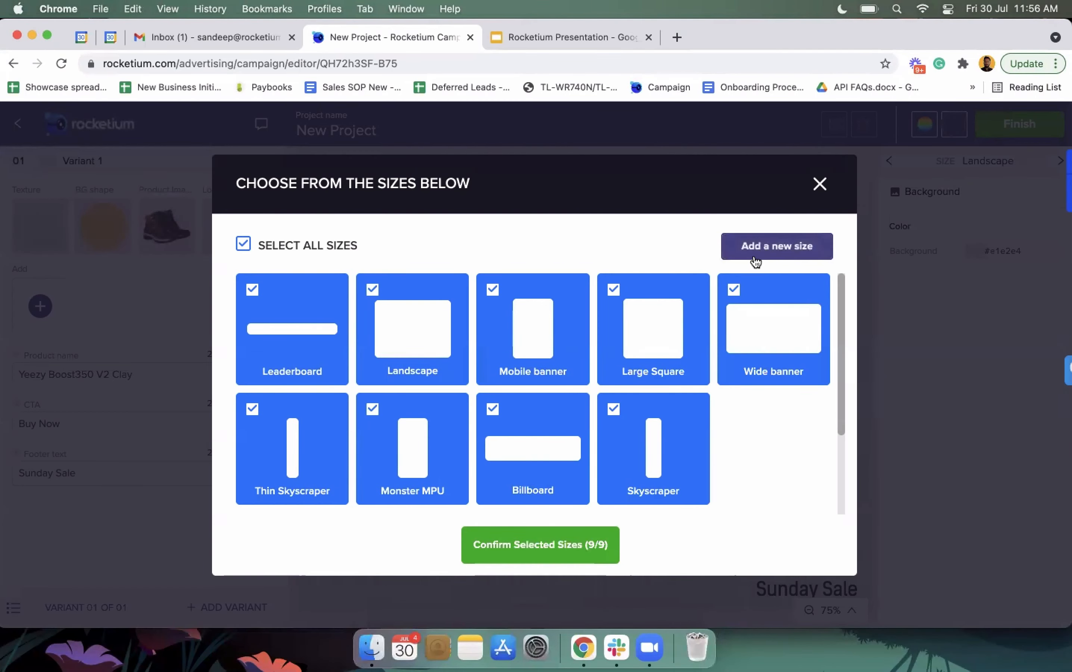
# Select the preset sizes 1920x1080, 1080x1920, 1080x1350, 250 x 360 and 300x250 as new sizes.
pyautogui.click(778, 256)
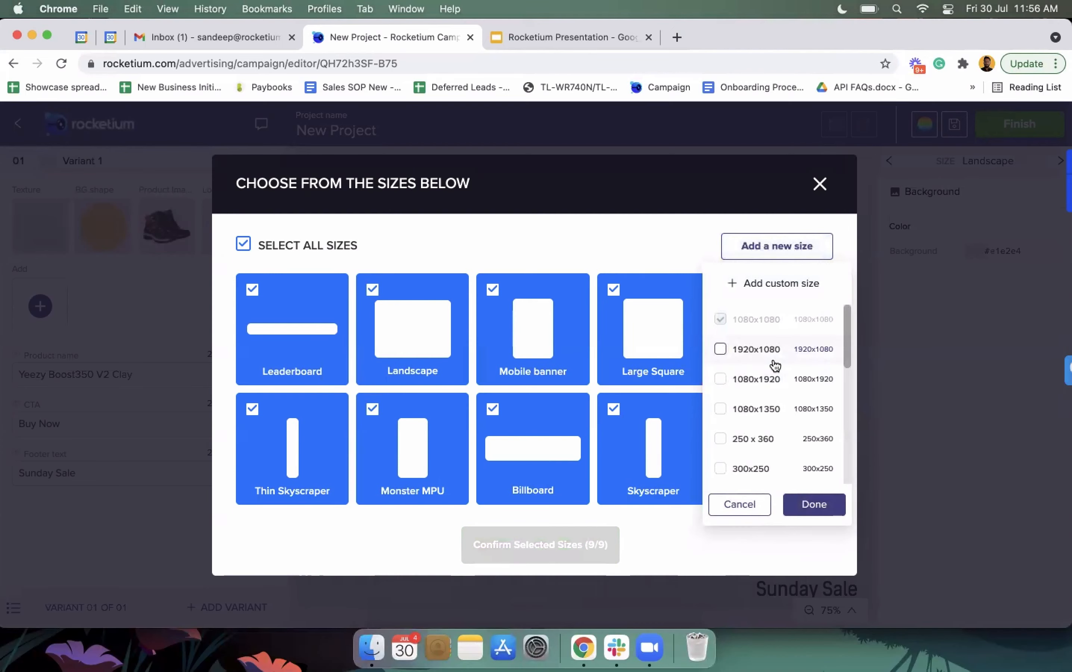
pyautogui.click(749, 360)
pyautogui.click(749, 378)
pyautogui.click(749, 411)
pyautogui.click(749, 439)
pyautogui.scroll(-2, 746, 426)
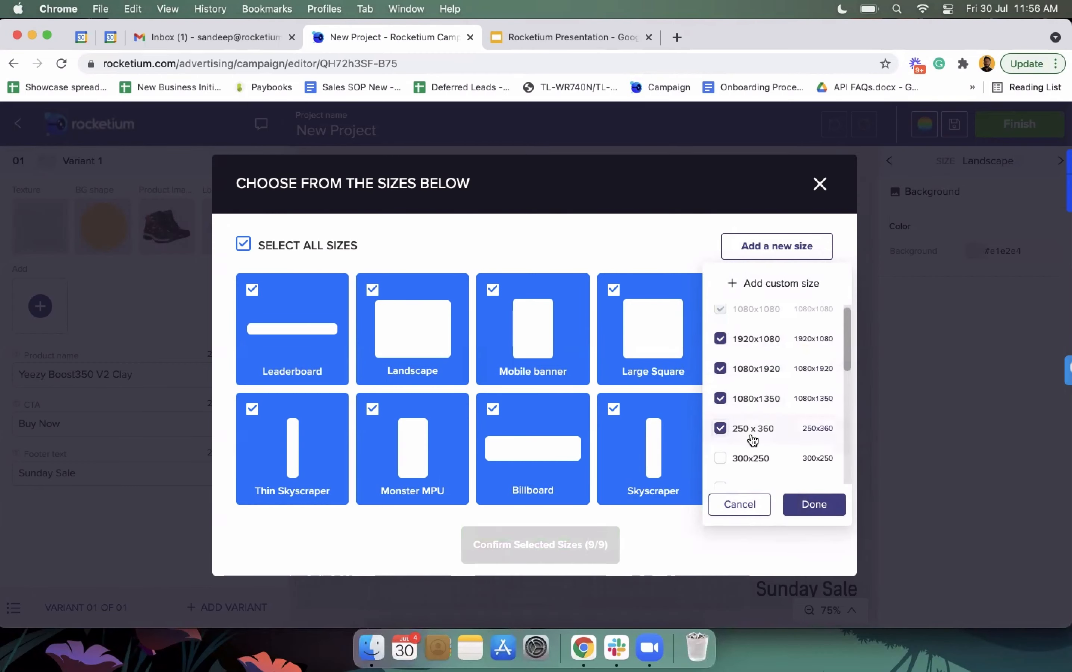
pyautogui.click(742, 399)
# Include the presets 628x1200, 1200x1200, Square and Large Mobile banner, and add all the selected sizes to the project.
pyautogui.scroll(-2, 750, 400)
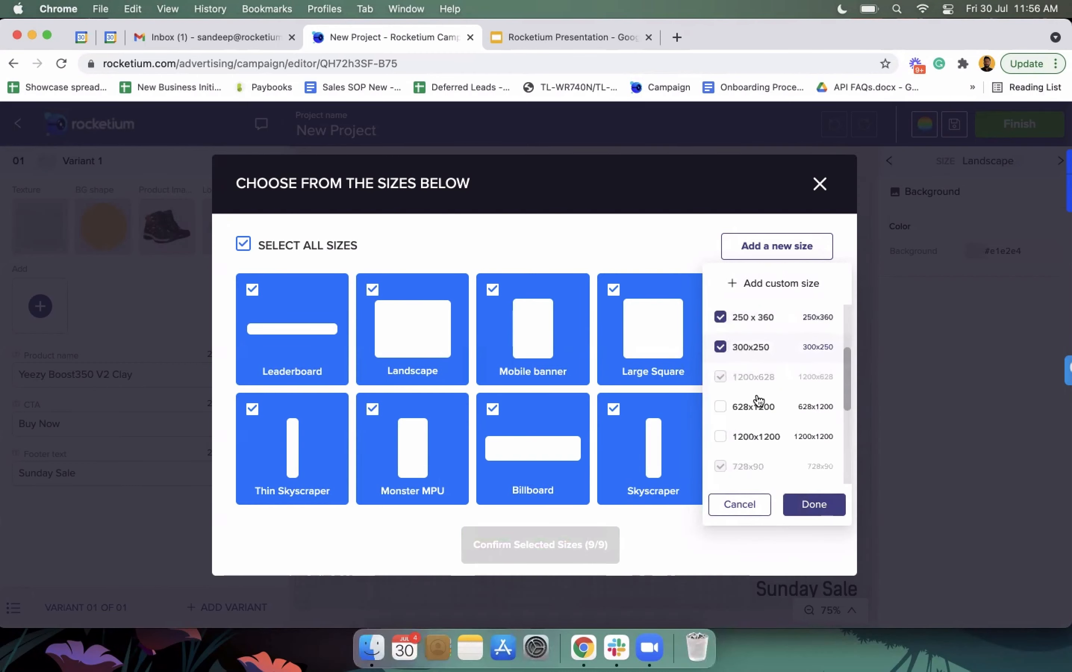
pyautogui.click(762, 407)
pyautogui.click(762, 436)
pyautogui.scroll(-2, 763, 436)
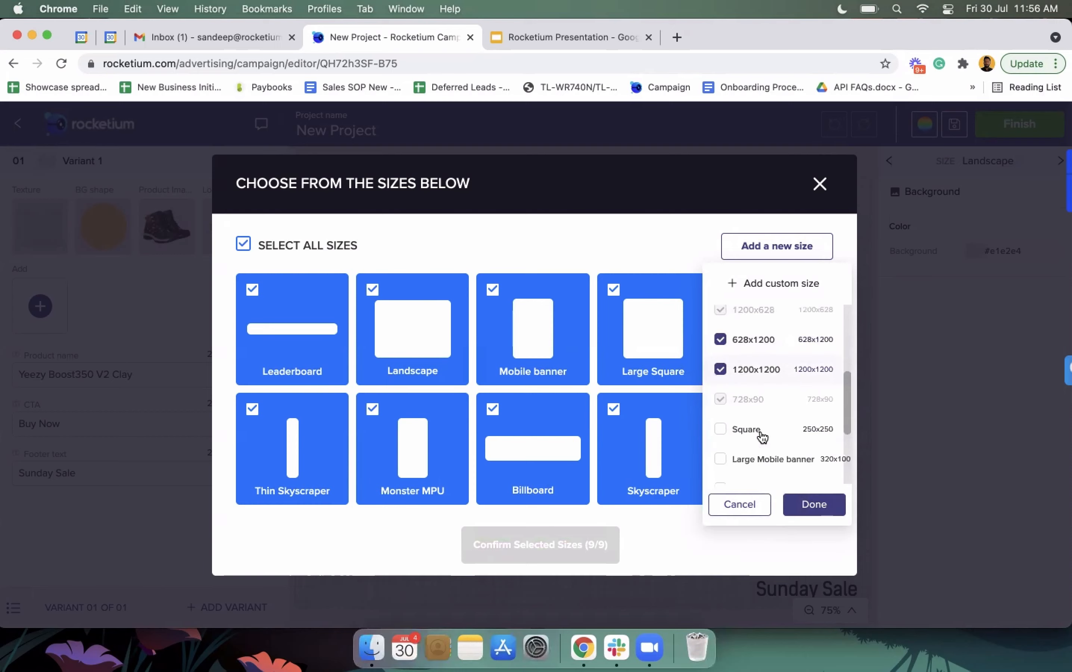
pyautogui.click(760, 430)
pyautogui.click(766, 457)
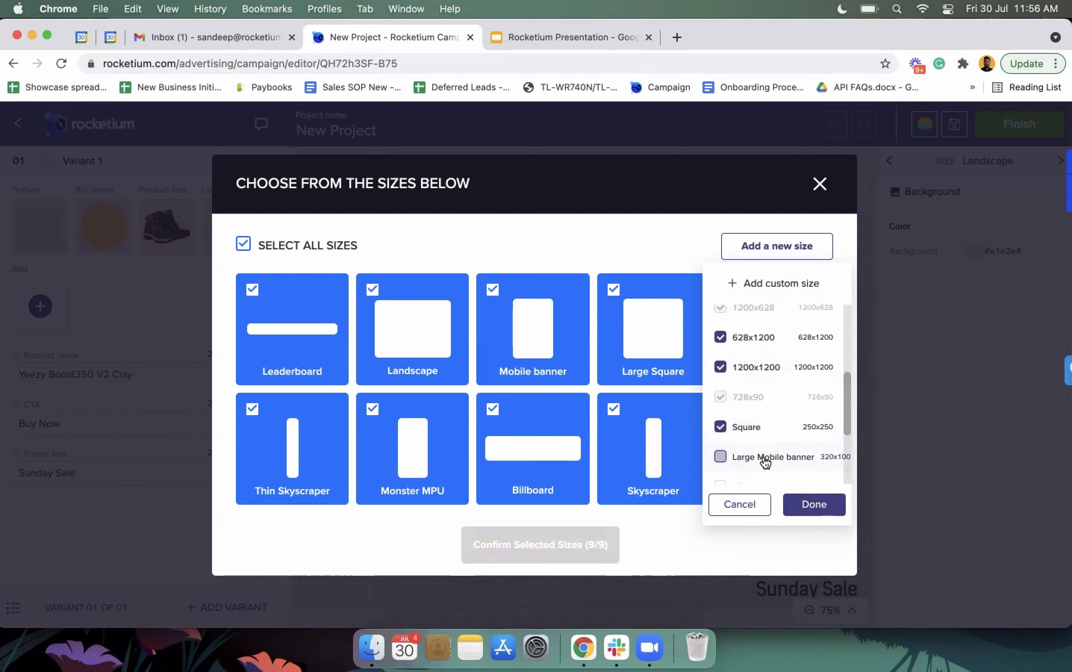
pyautogui.scroll(5, 776, 394)
pyautogui.scroll(-2, 776, 394)
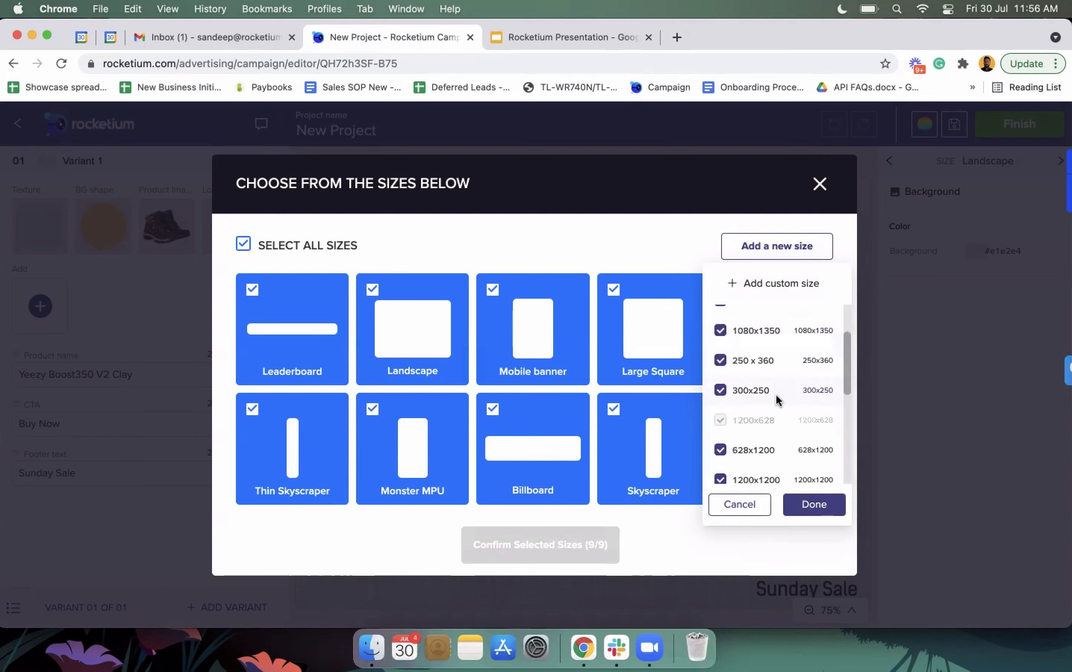
pyautogui.scroll(-1, 775, 394)
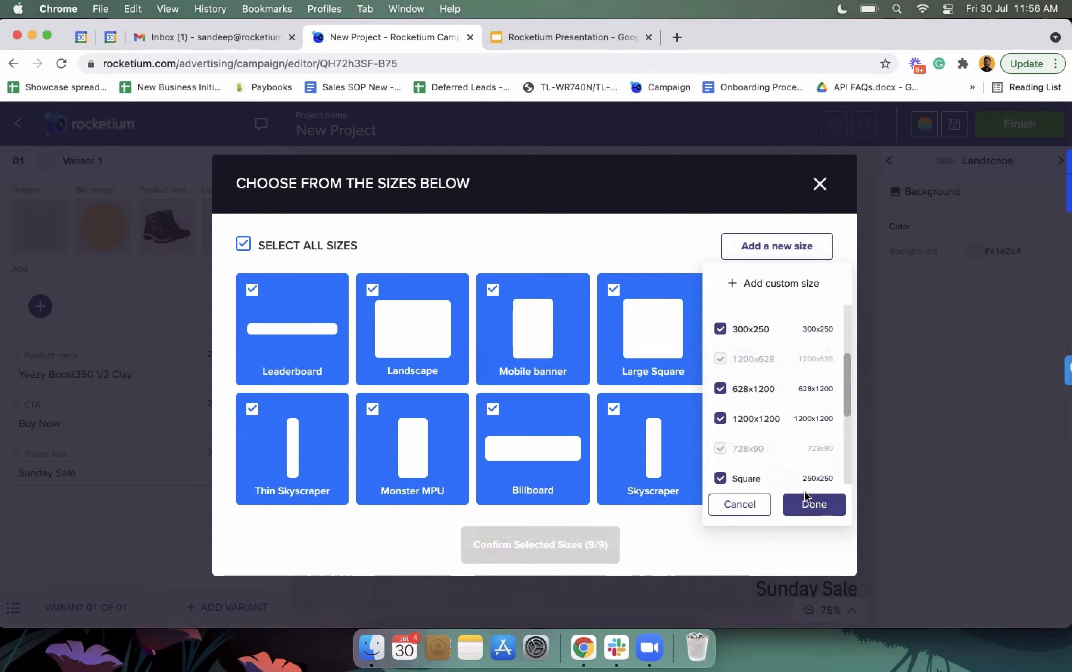
pyautogui.scroll(2, 781, 424)
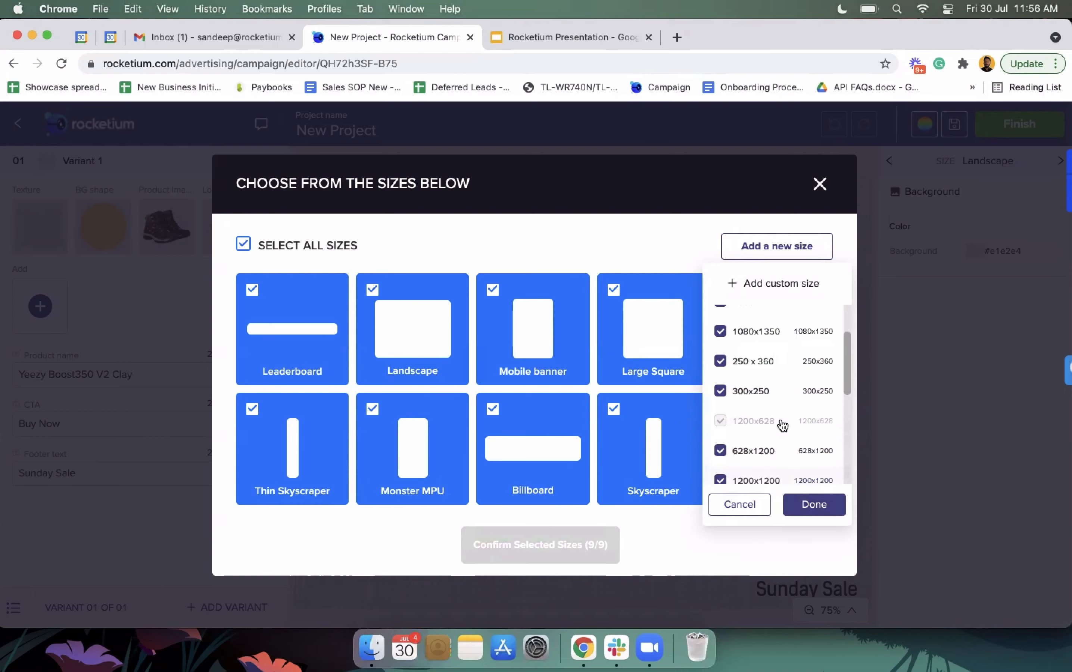
pyautogui.click(816, 504)
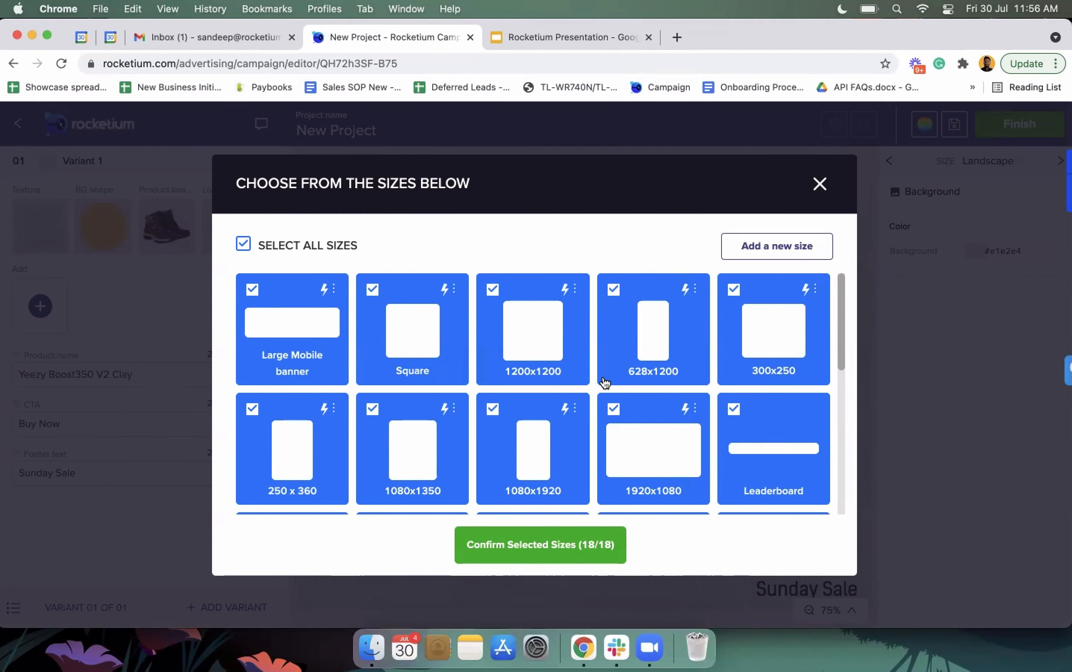
# Create a custom size named Custom at 300 x 258 and apply all selected sizes to the project.
pyautogui.click(795, 247)
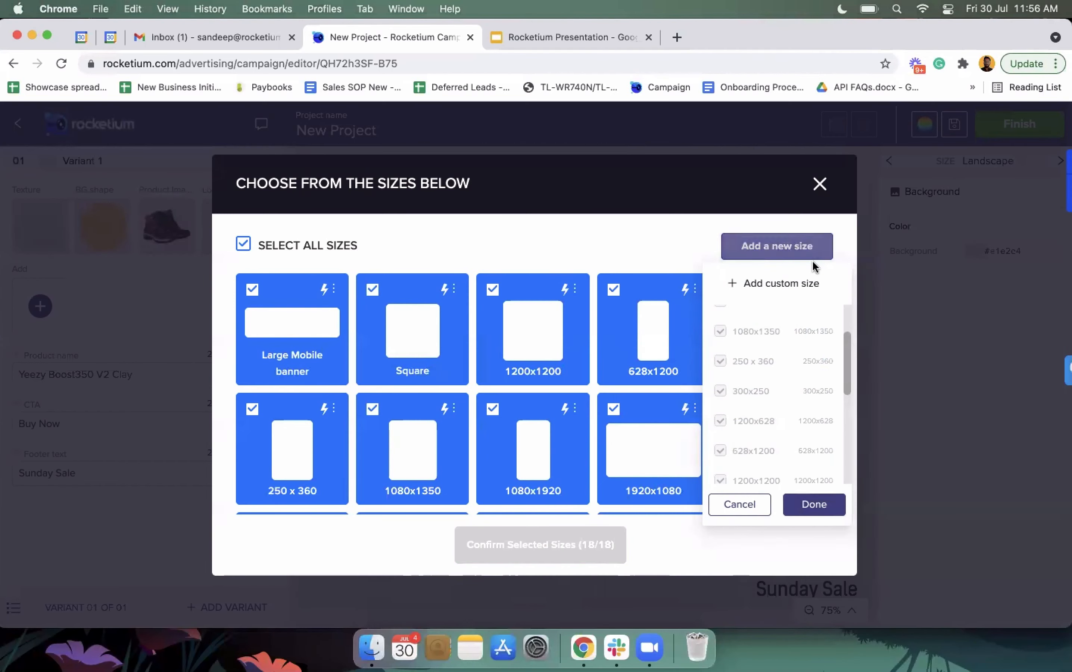
pyautogui.click(790, 286)
pyautogui.click(371, 245)
pyautogui.click(543, 238)
pyautogui.write('300')
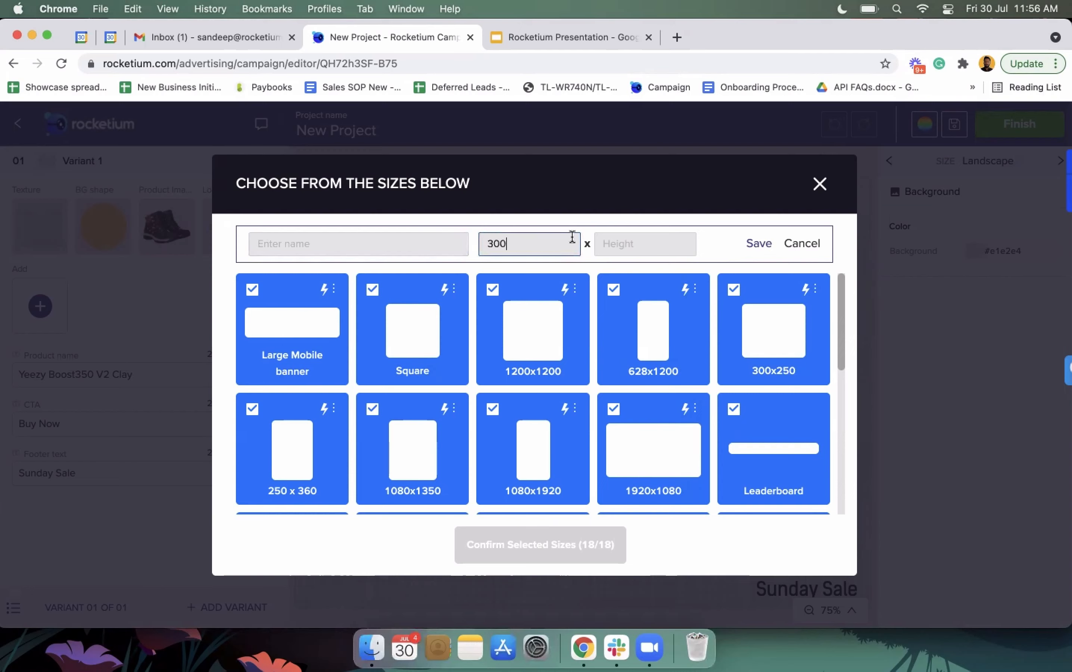
pyautogui.click(641, 245)
pyautogui.write('250')
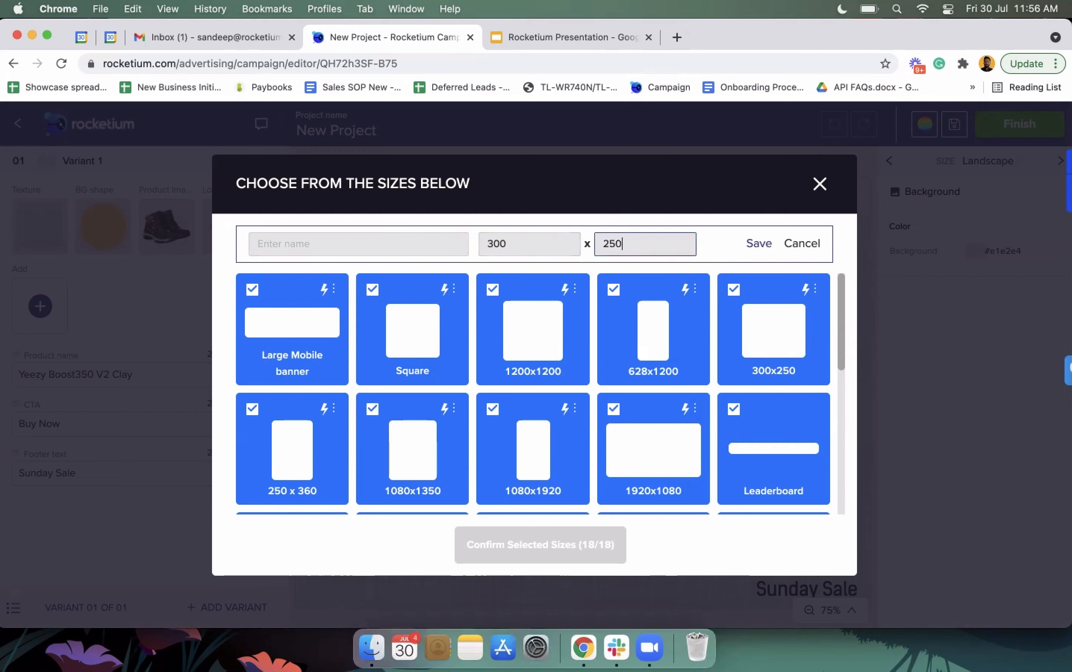
pyautogui.write('8')
pyautogui.click(426, 253)
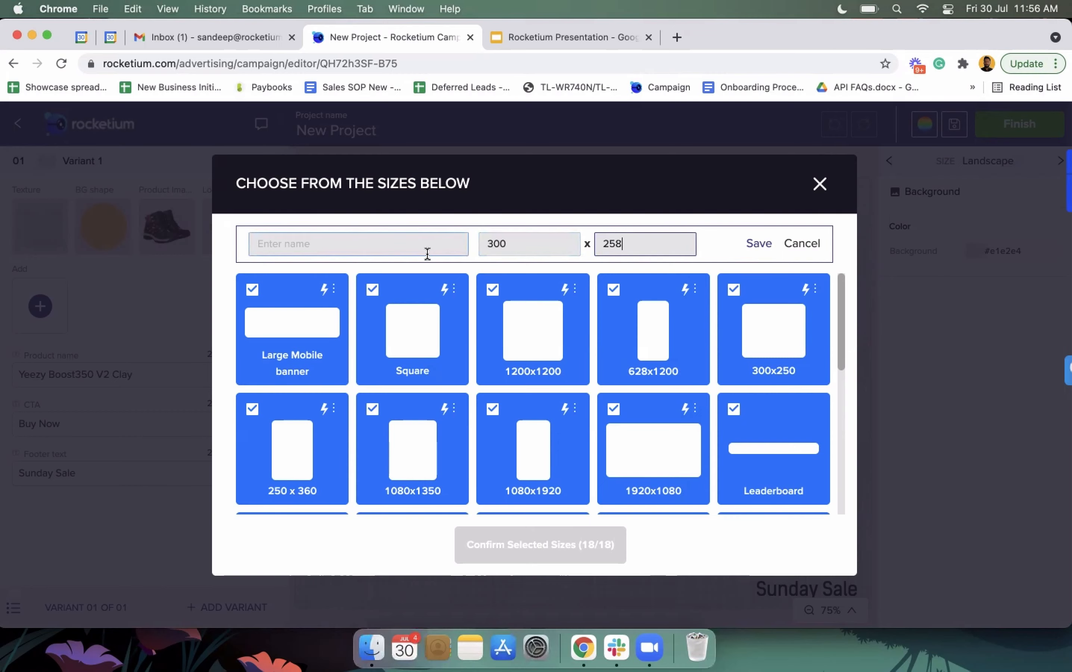
pyautogui.write('Custom')
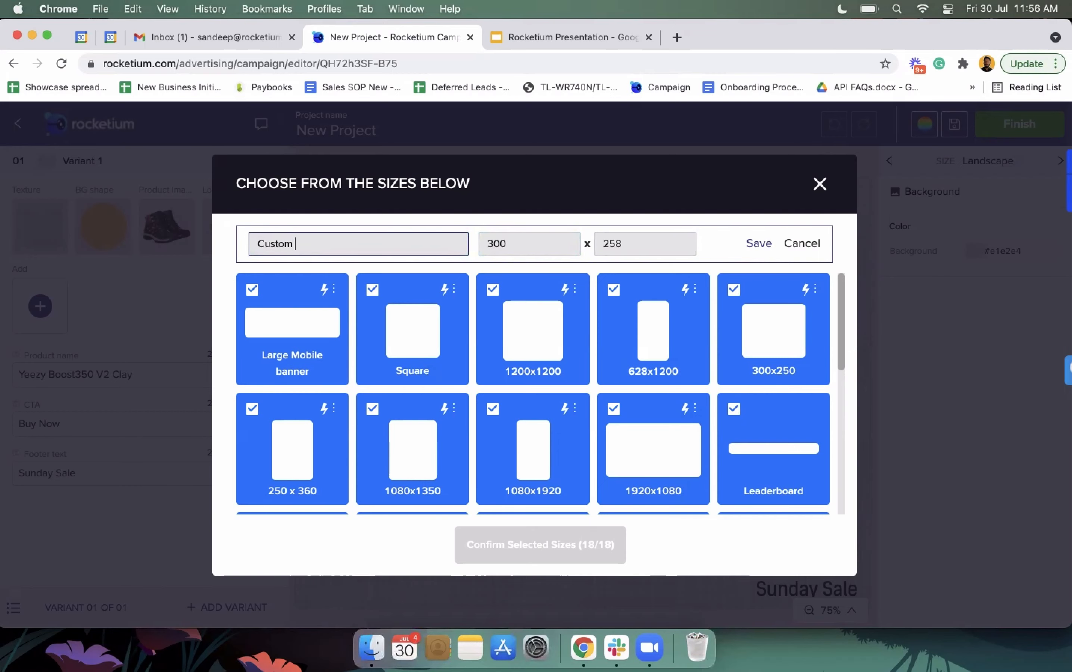
pyautogui.click(669, 242)
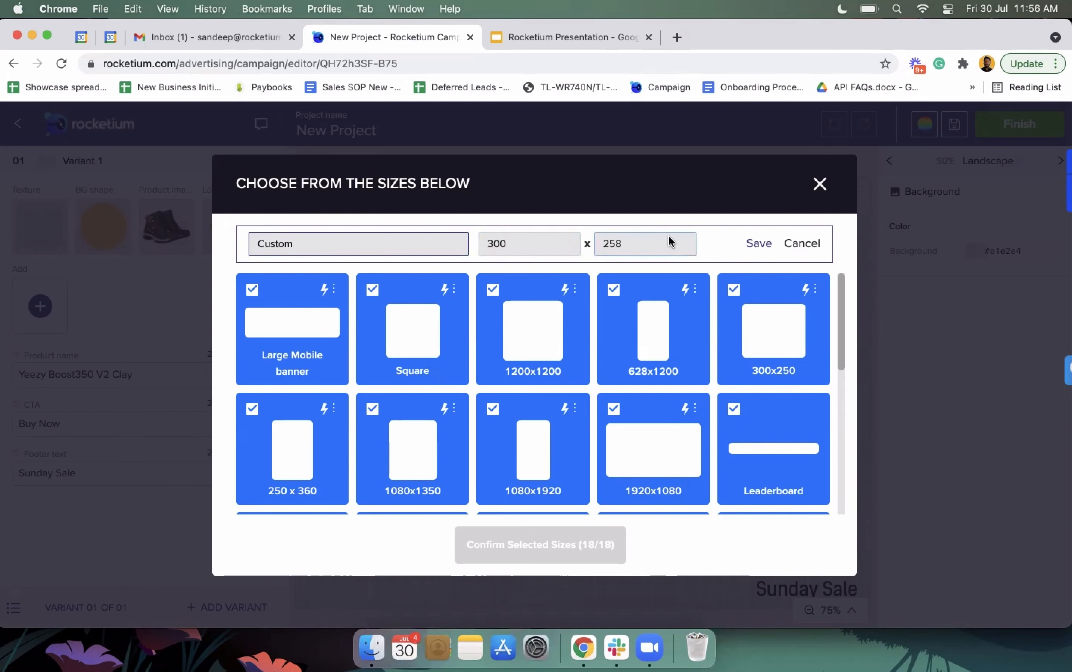
pyautogui.click(758, 243)
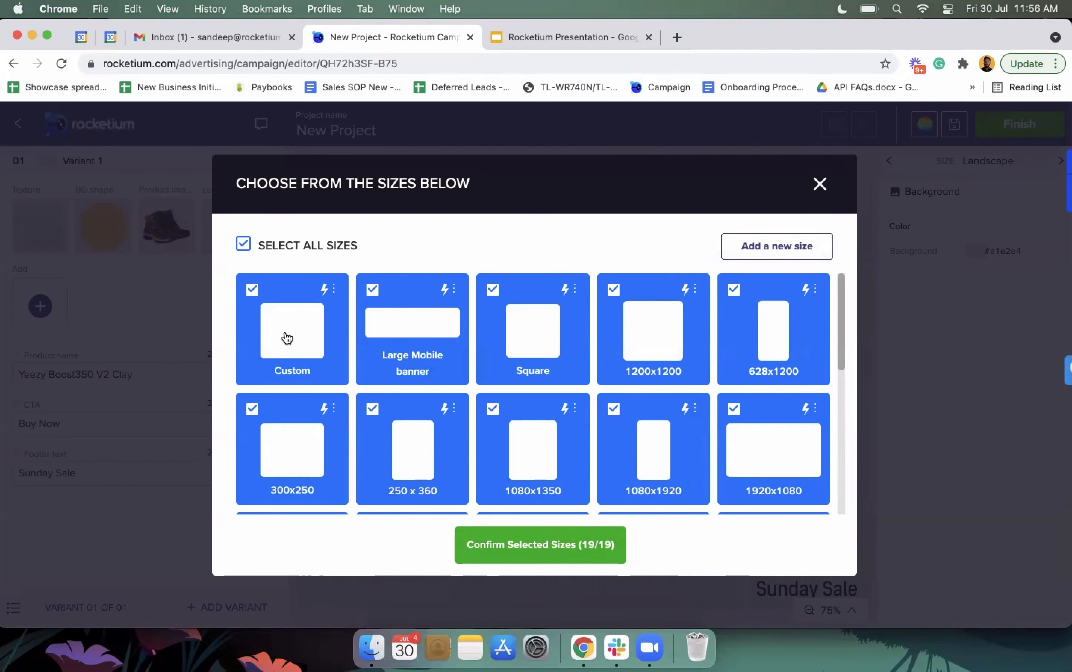
pyautogui.click(522, 542)
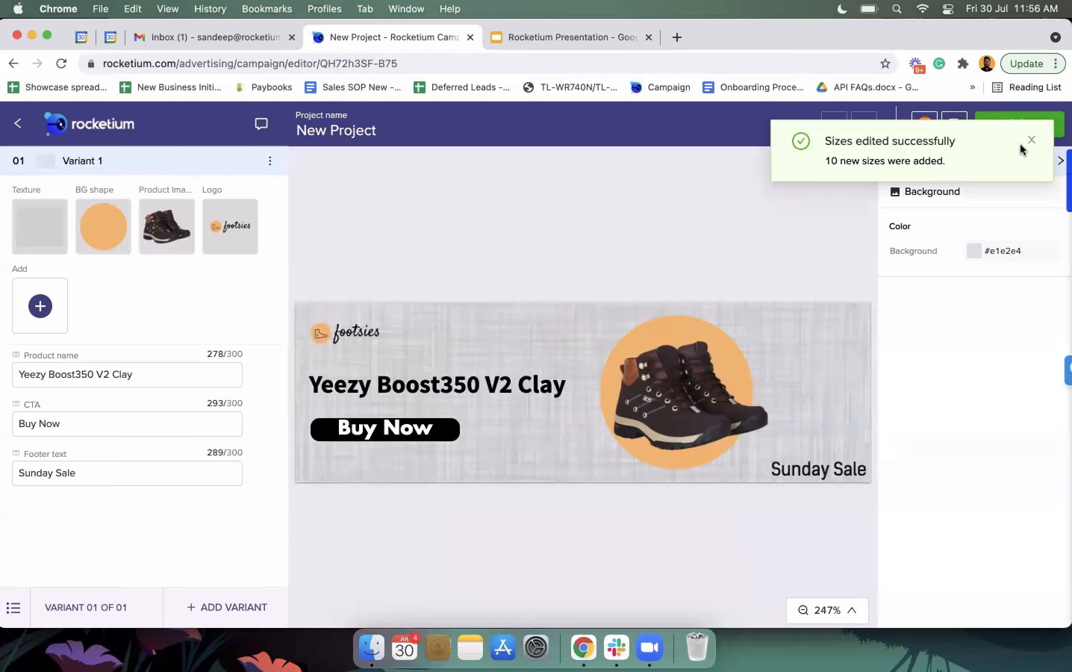
pyautogui.click(1031, 140)
# Switch to the Custom size and move its Buy Now button slightly lower beneath the product name.
pyautogui.moveTo(895, 167)
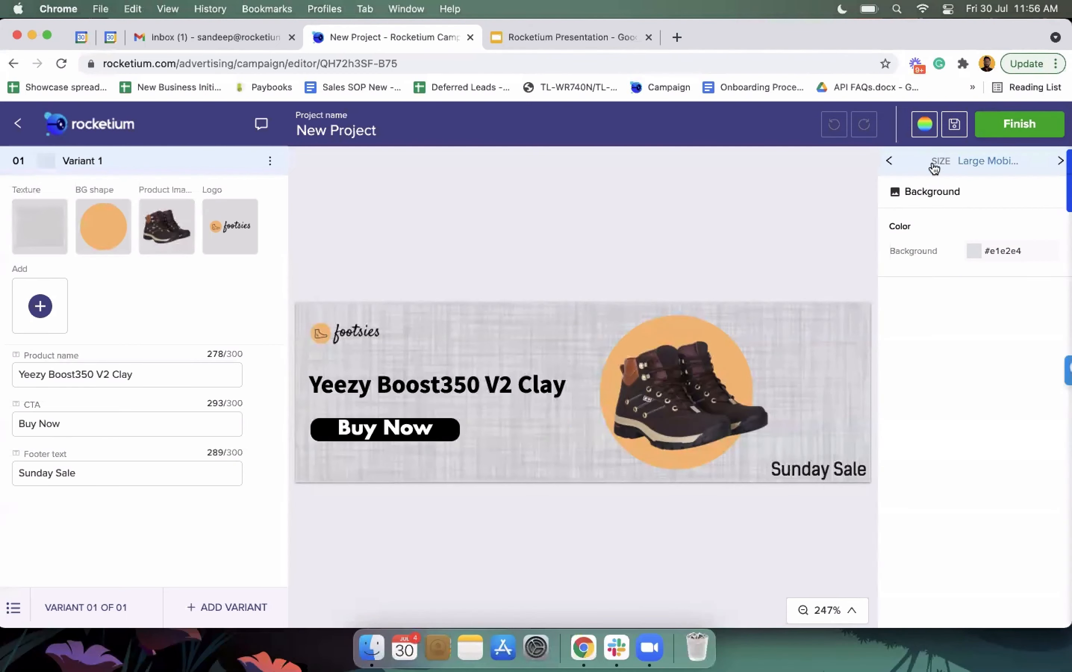
pyautogui.moveTo(968, 163)
pyautogui.scroll(-1, 975, 277)
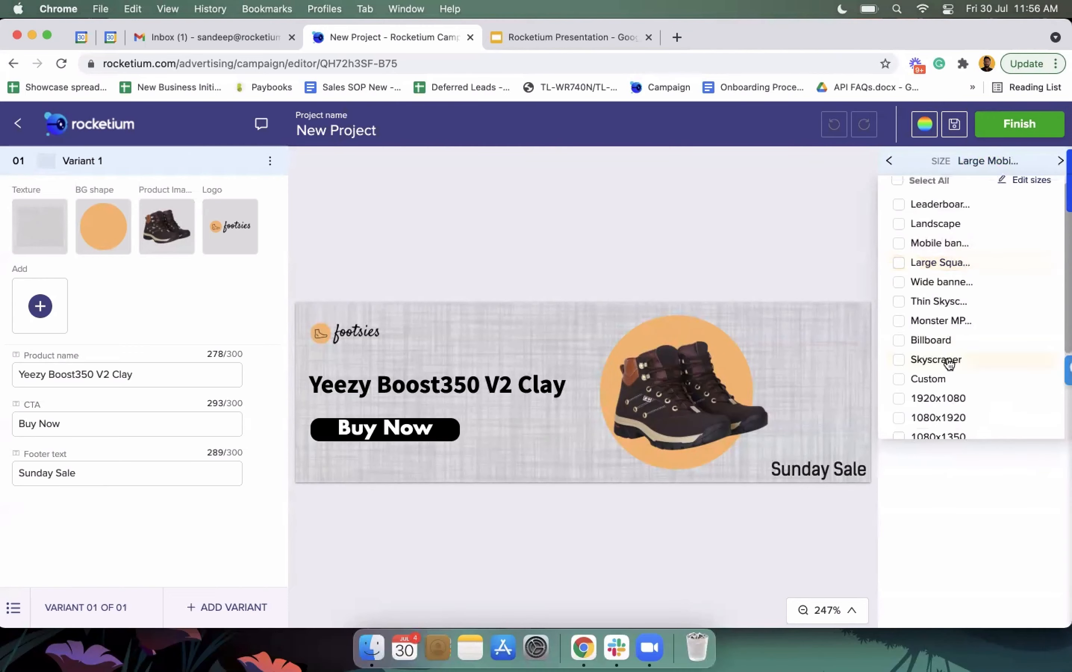
pyautogui.click(936, 379)
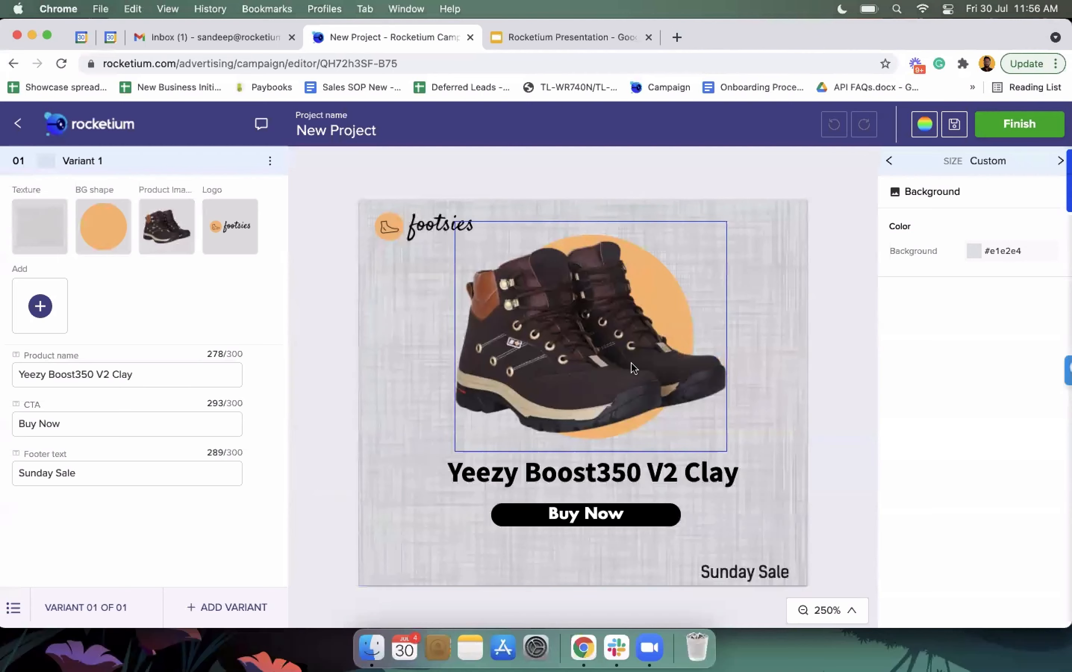
pyautogui.moveTo(577, 509)
pyautogui.mouseDown()
pyautogui.moveTo(568, 551)
pyautogui.moveTo(574, 518)
pyautogui.mouseUp()
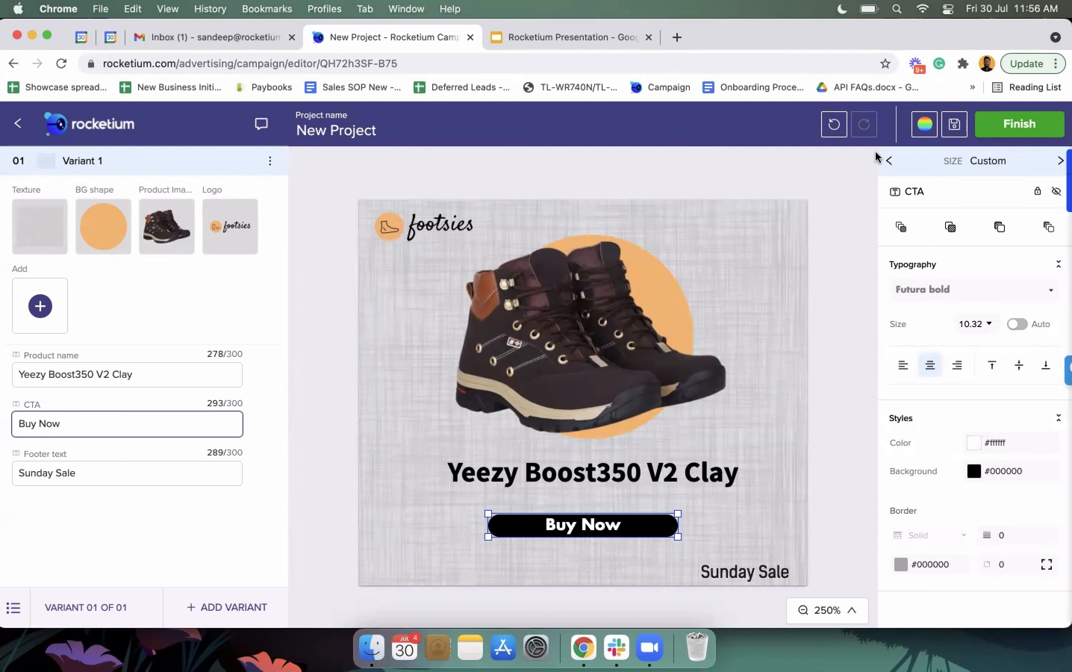
# Preview the ad in the Leaderboard, Landscape, Mobile banner and Large Square sizes.
pyautogui.click(1003, 154)
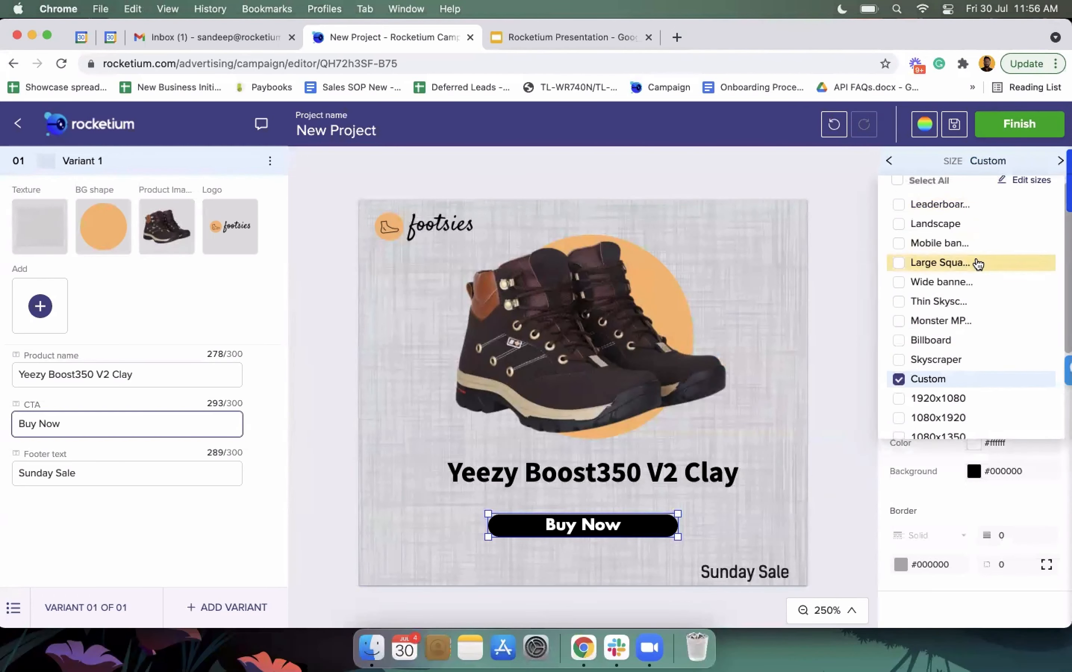
pyautogui.scroll(1, 978, 264)
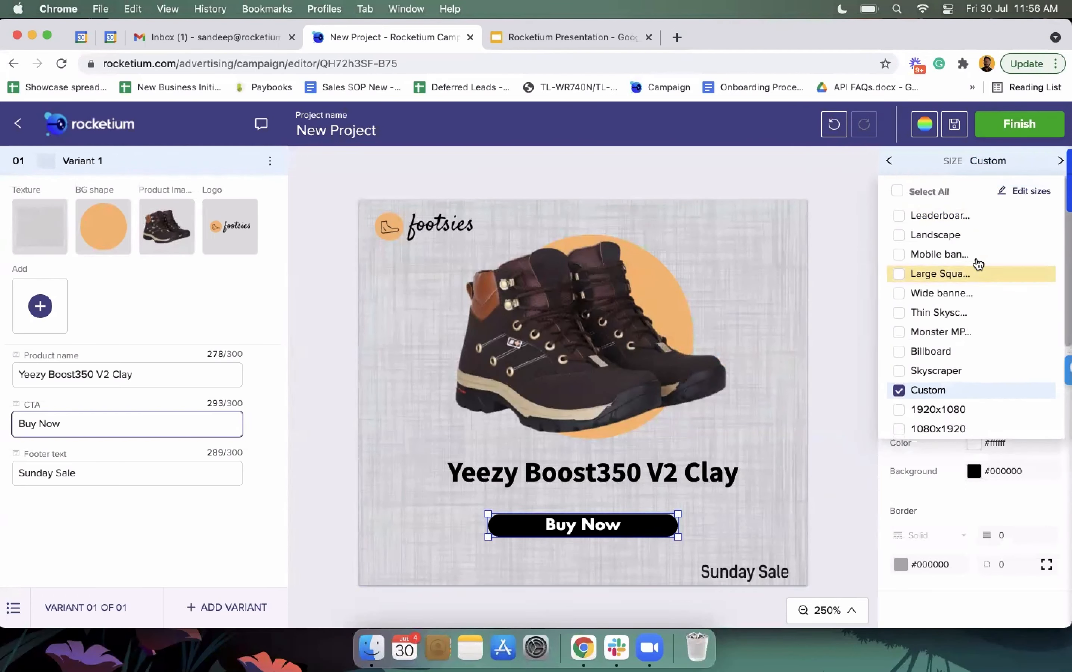
pyautogui.click(972, 215)
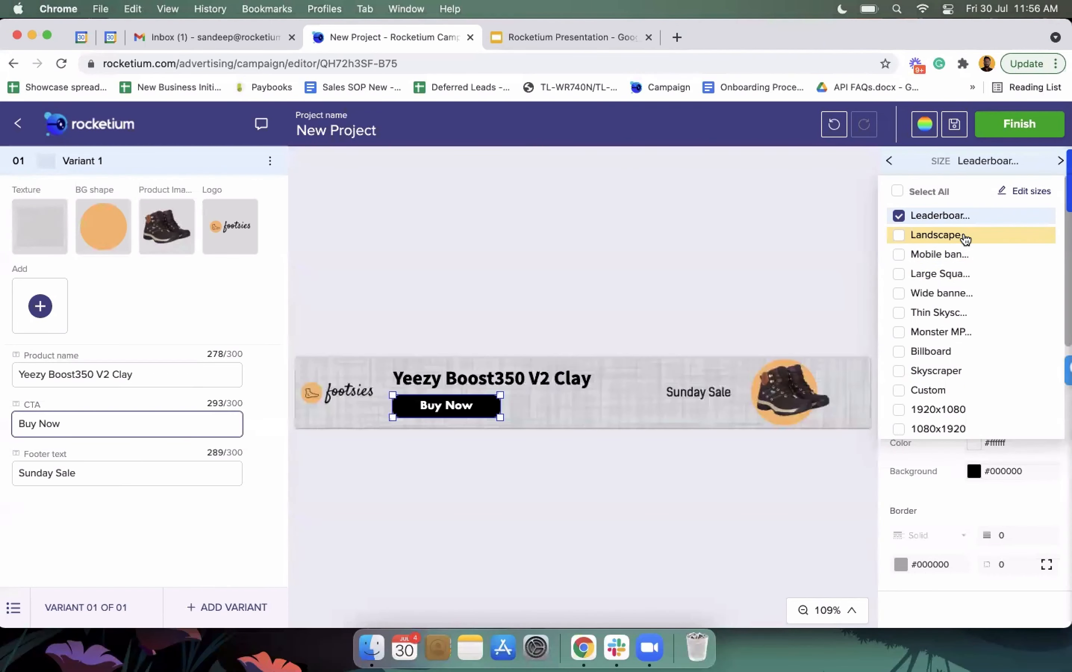
pyautogui.click(958, 236)
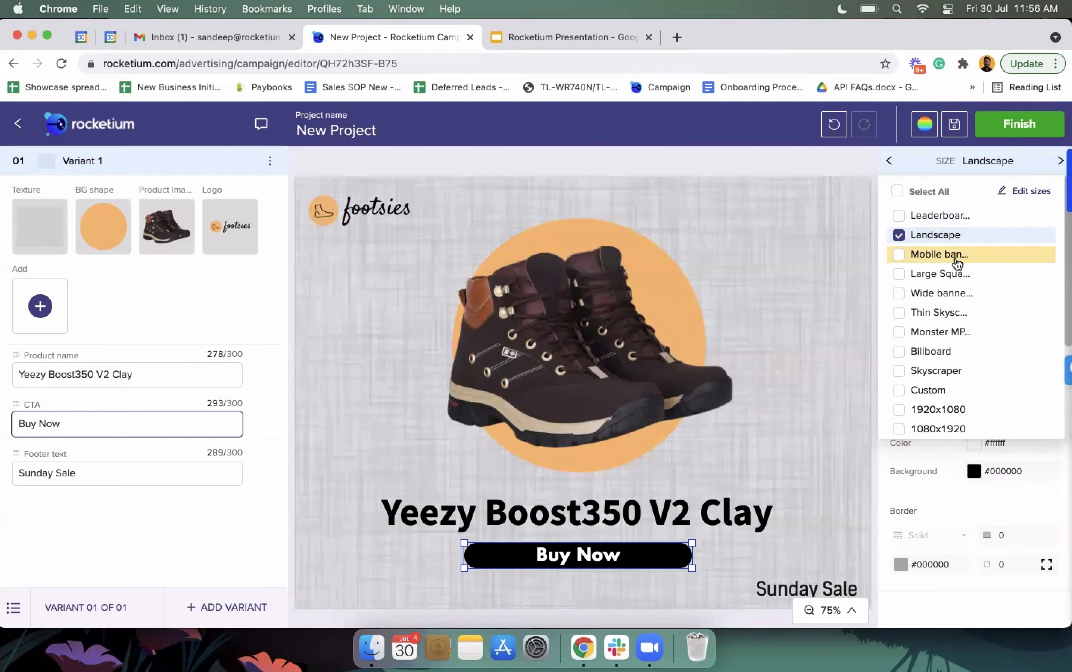
pyautogui.click(956, 260)
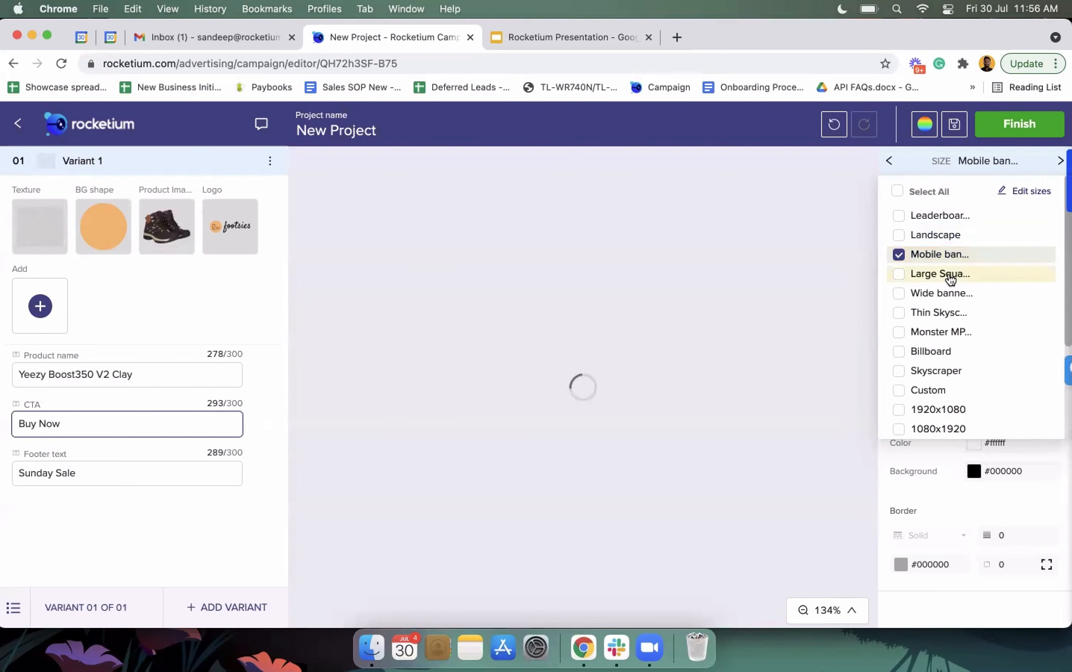
pyautogui.click(950, 275)
pyautogui.click(830, 193)
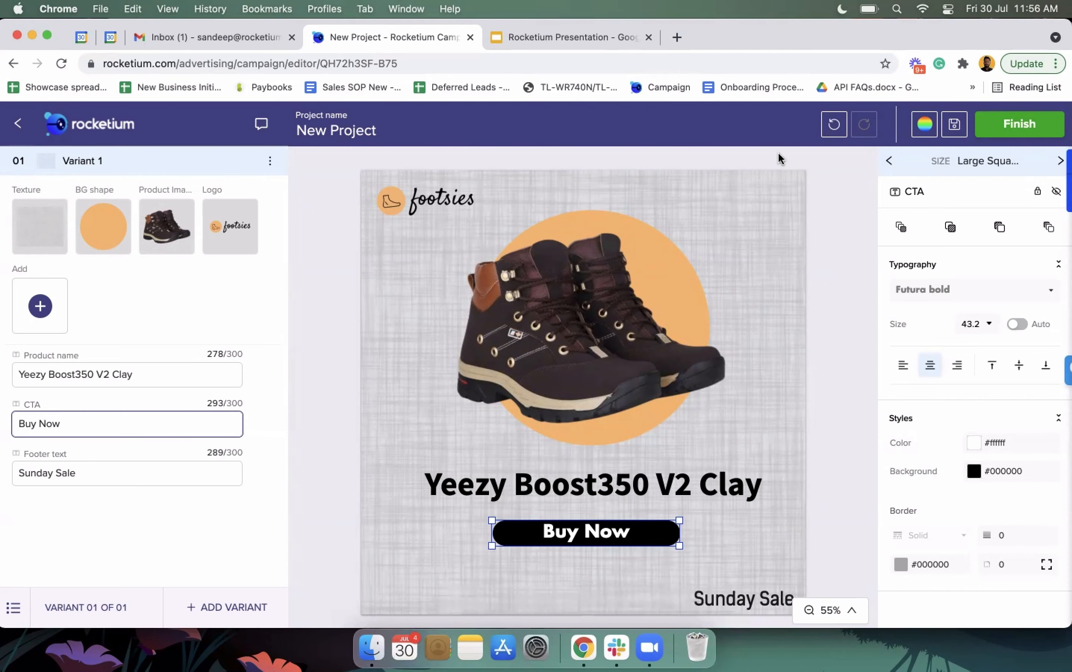
# Open the project's sizes for editing and start another custom size named Test 2.
pyautogui.click(979, 161)
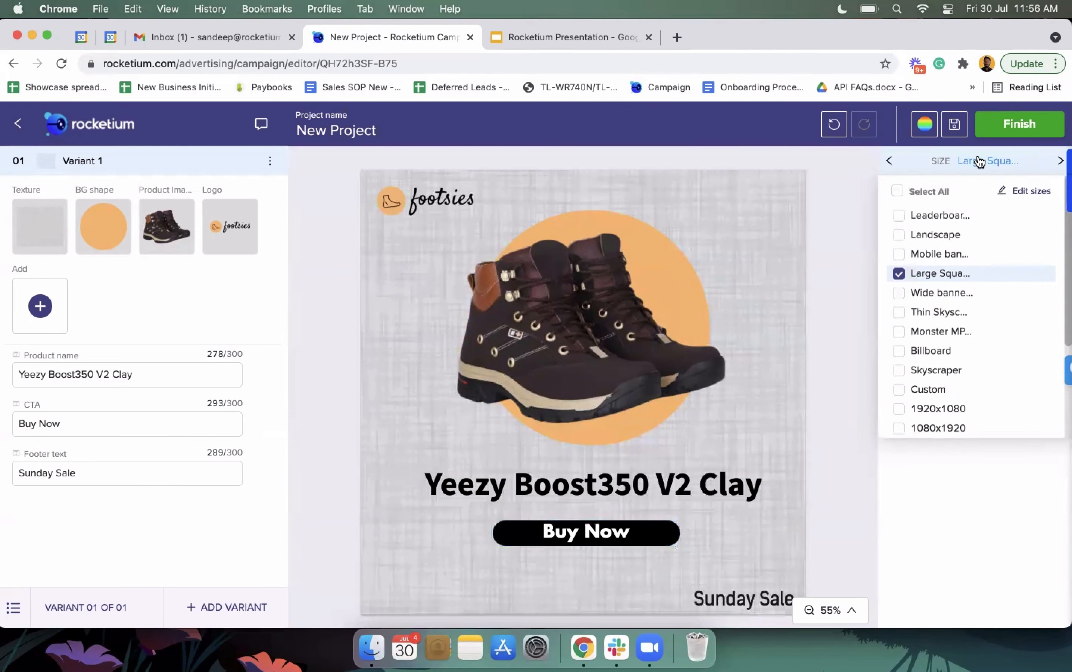
pyautogui.click(1023, 191)
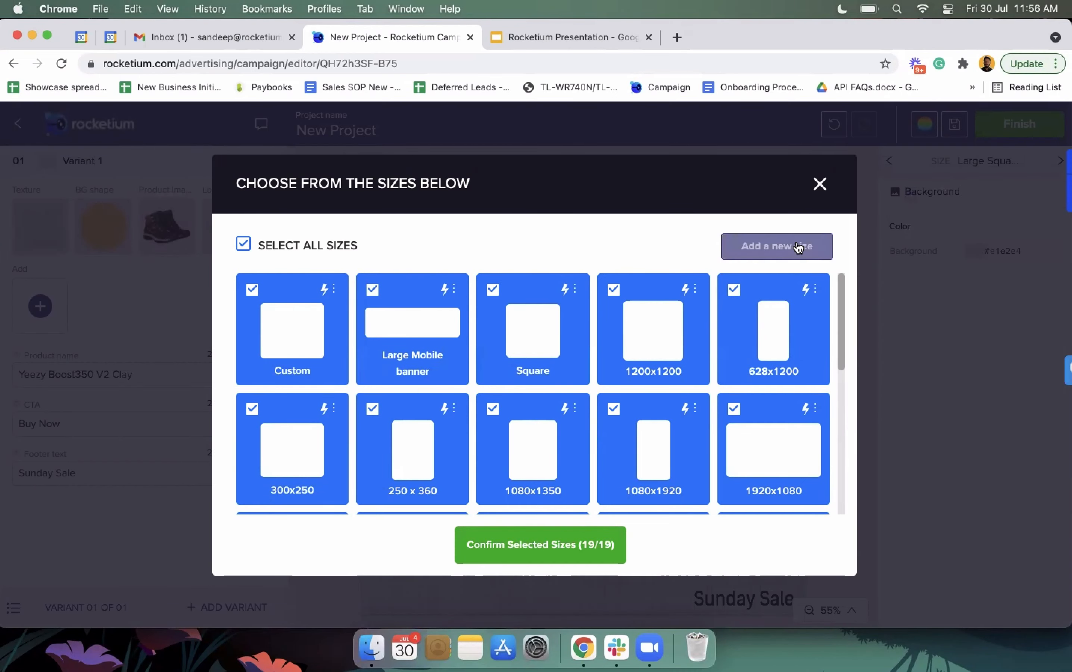
pyautogui.click(814, 247)
pyautogui.click(776, 284)
pyautogui.click(366, 238)
pyautogui.write('Tee')
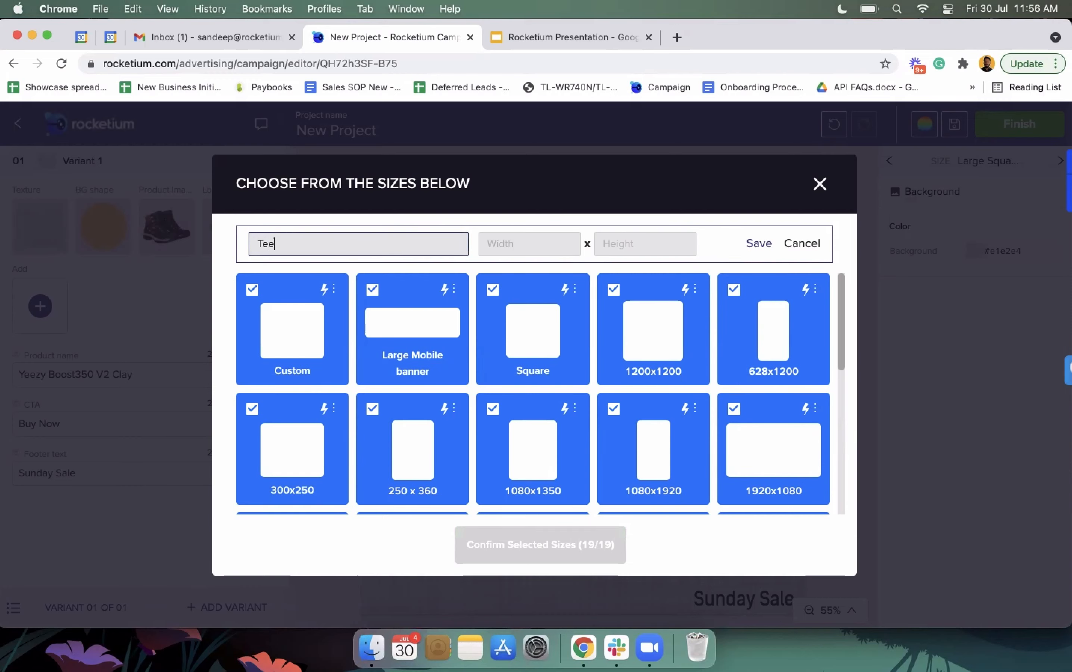
pyautogui.press('BackSpace')
pyautogui.press('BackSpace')
pyautogui.scroll(-6, 574, 381)
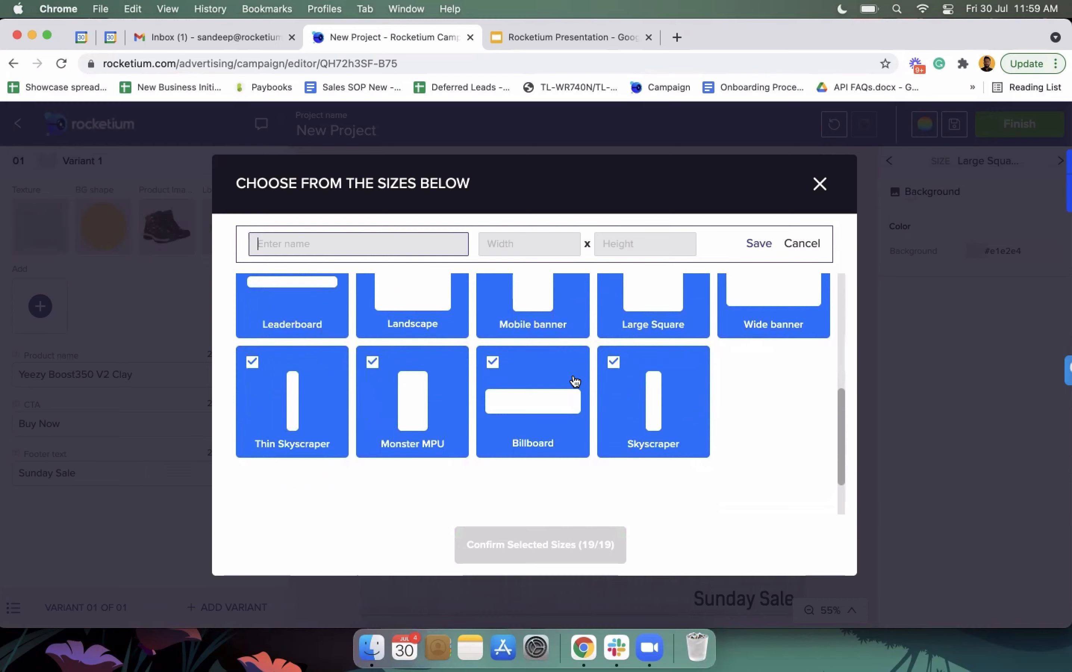
pyautogui.scroll(6, 574, 381)
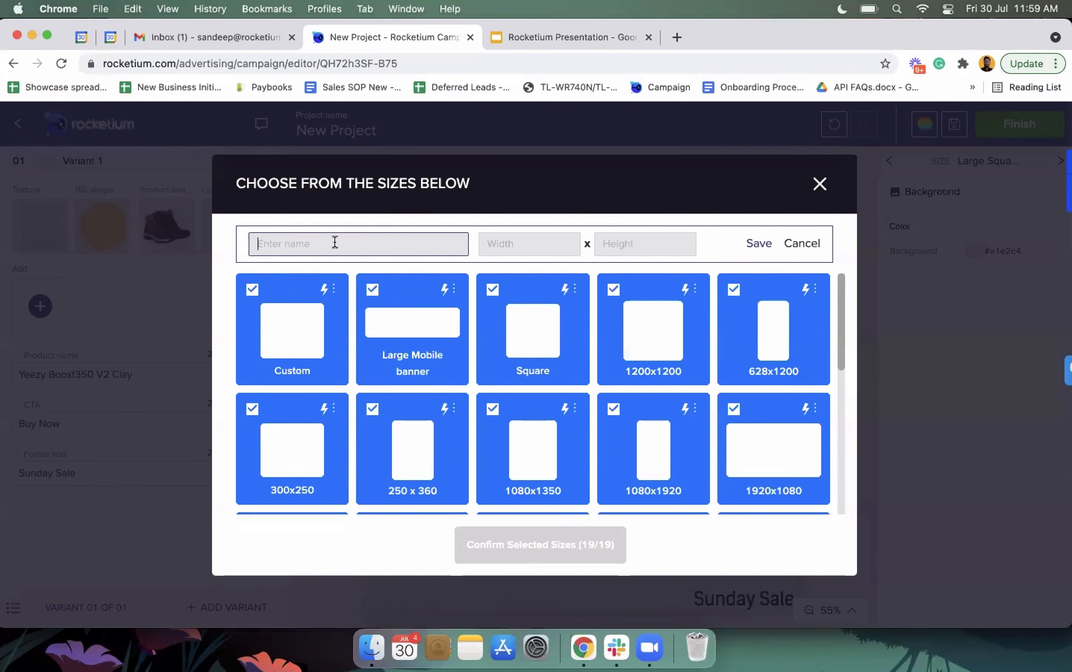
pyautogui.write('Test 2')
# Try to save the Test 2 size at 728 x 90, check the existing sizes, and cancel the entry.
pyautogui.click(513, 238)
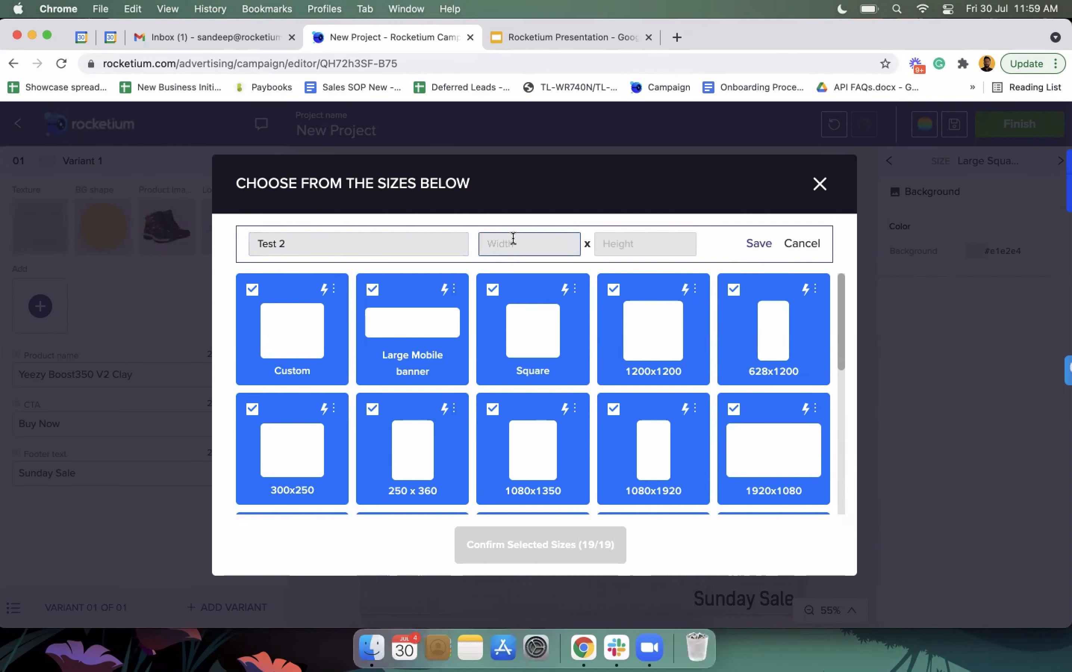
pyautogui.write('728')
pyautogui.click(625, 246)
pyautogui.write('90')
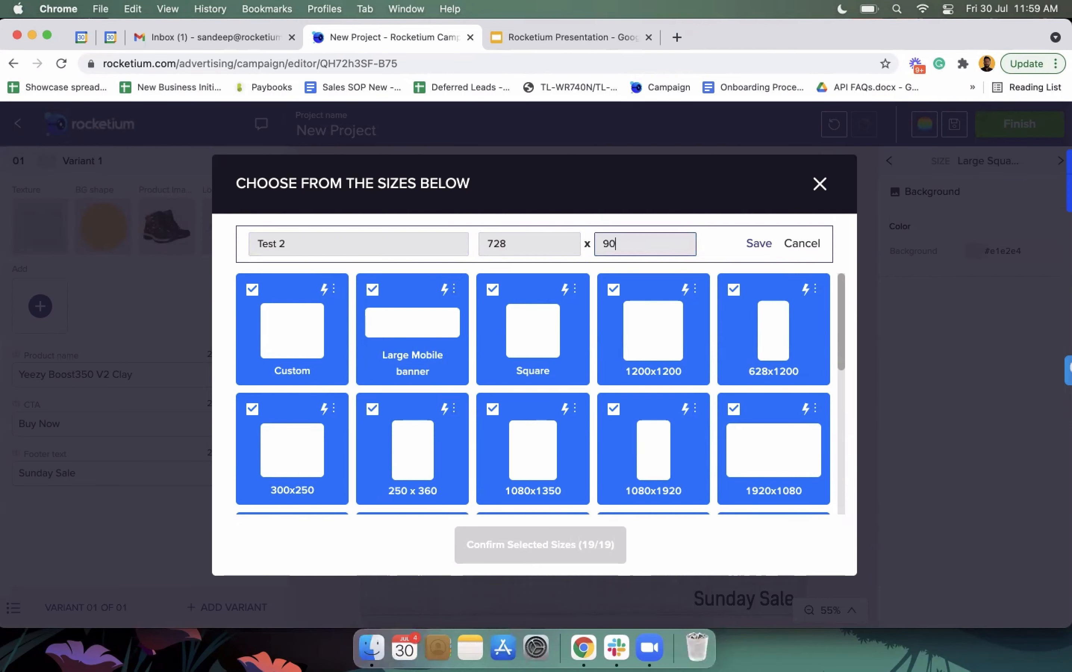
pyautogui.click(757, 245)
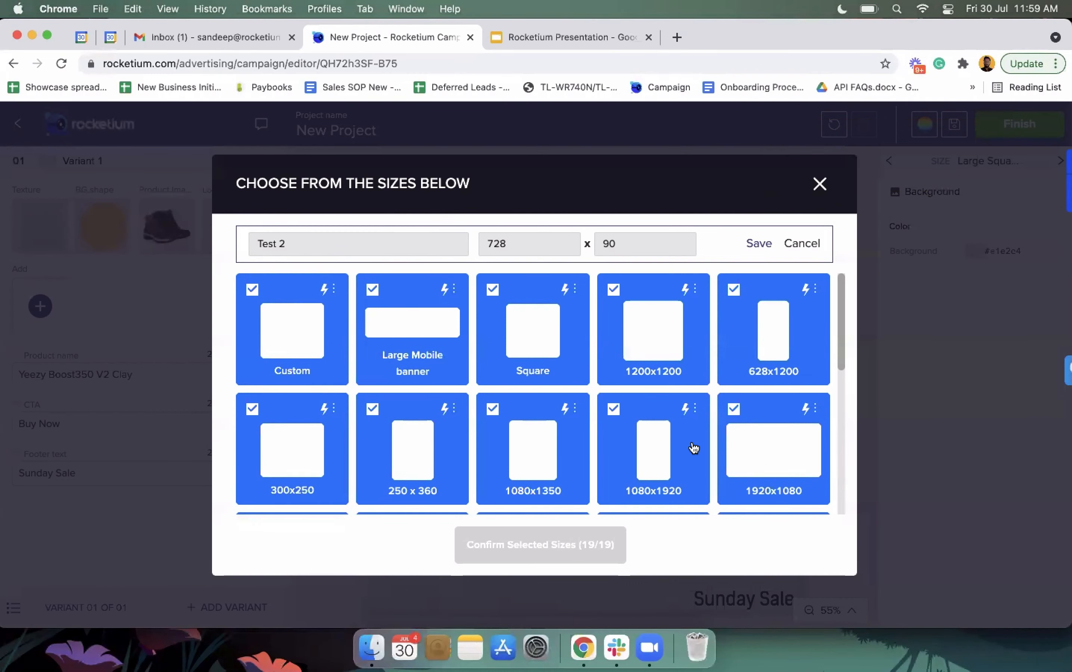
pyautogui.scroll(-6, 692, 448)
pyautogui.scroll(4, 694, 449)
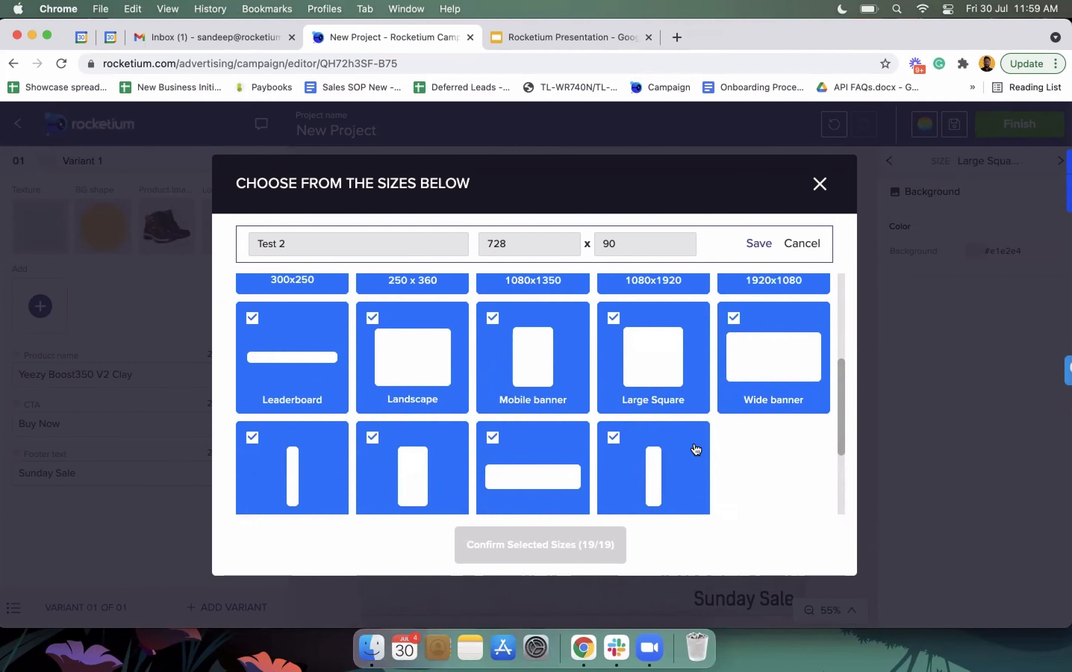
pyautogui.click(802, 247)
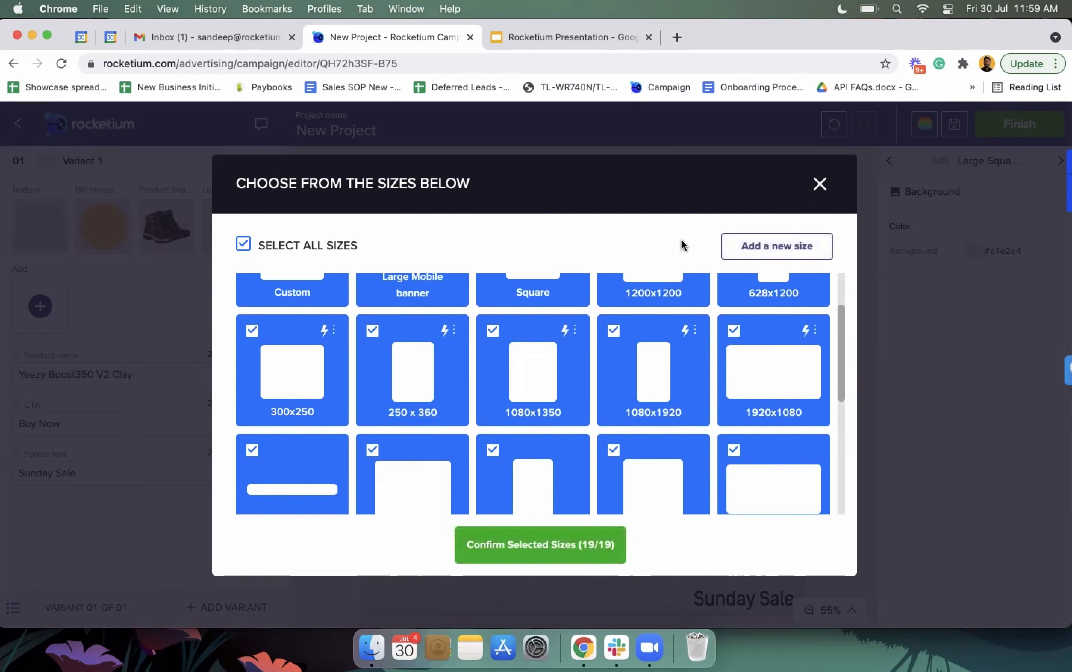
# Reopen the custom size entry for Test 2, set it to 750 x 100, and save it.
pyautogui.click(778, 249)
pyautogui.click(780, 284)
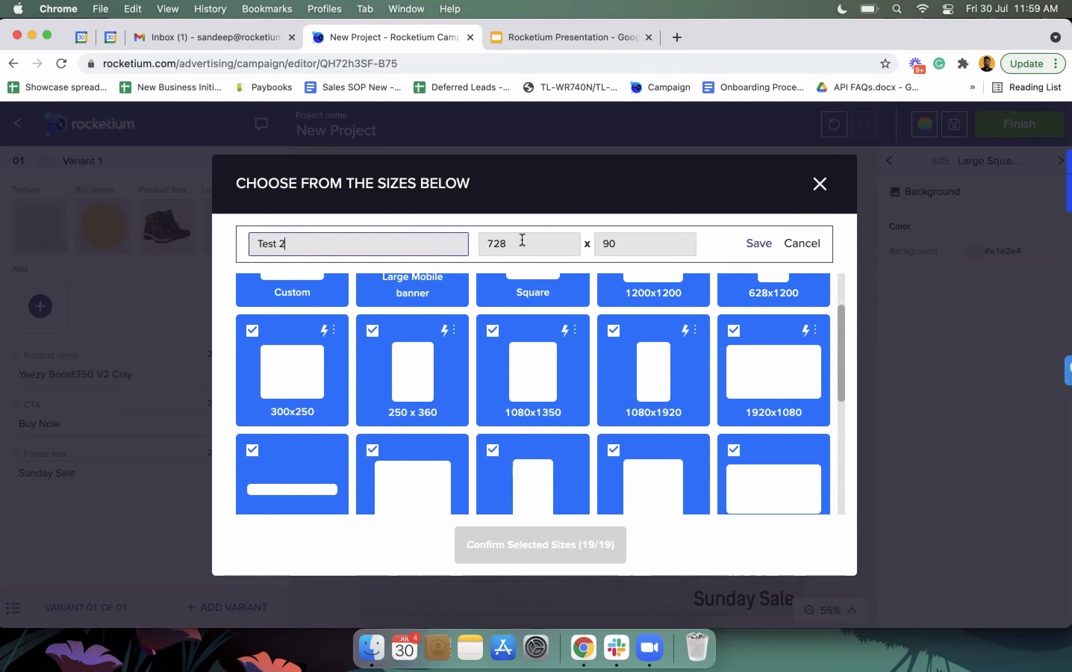
pyautogui.click(523, 240)
pyautogui.write('50')
pyautogui.doubleClick(628, 240)
pyautogui.write('100')
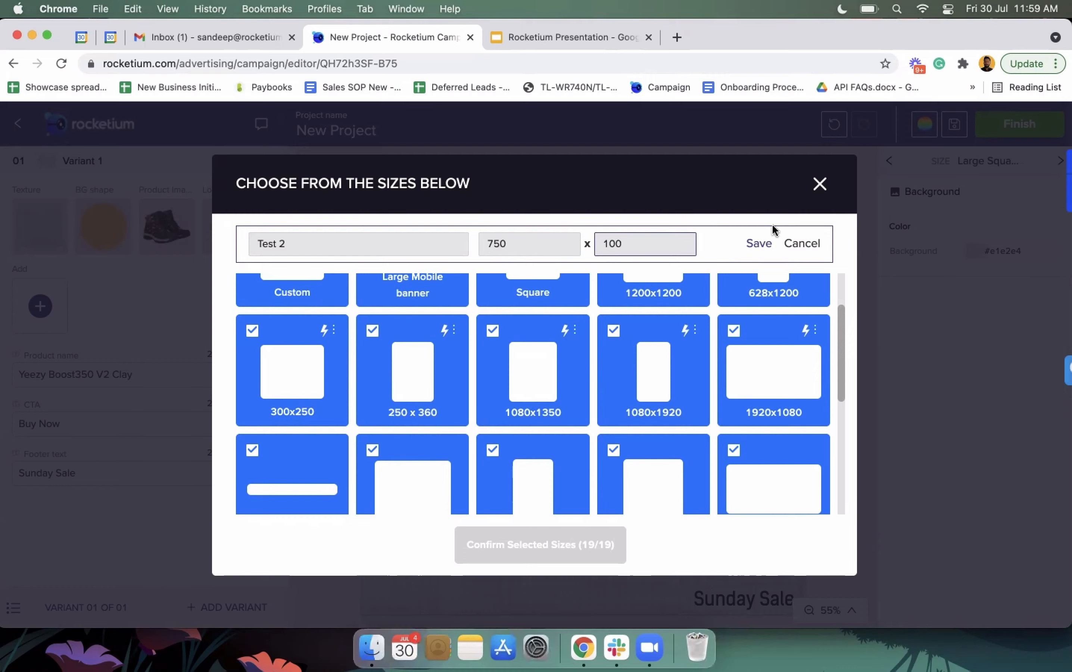
pyautogui.click(758, 243)
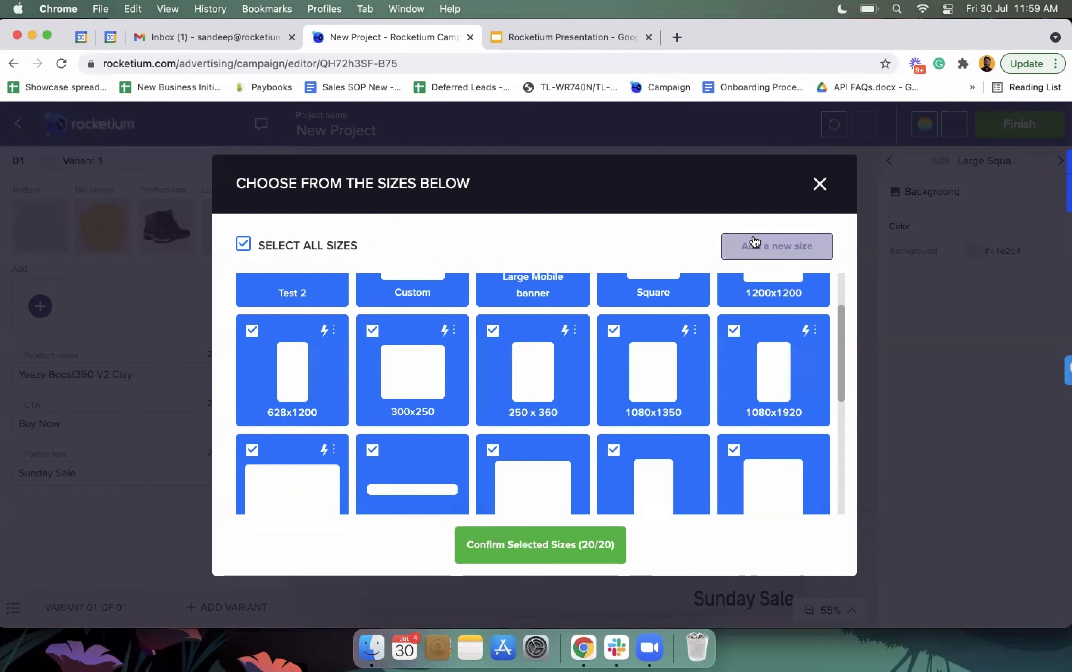
# Apply all selected sizes, including Test 2, to the project and check the project's size list.
pyautogui.scroll(2, 464, 317)
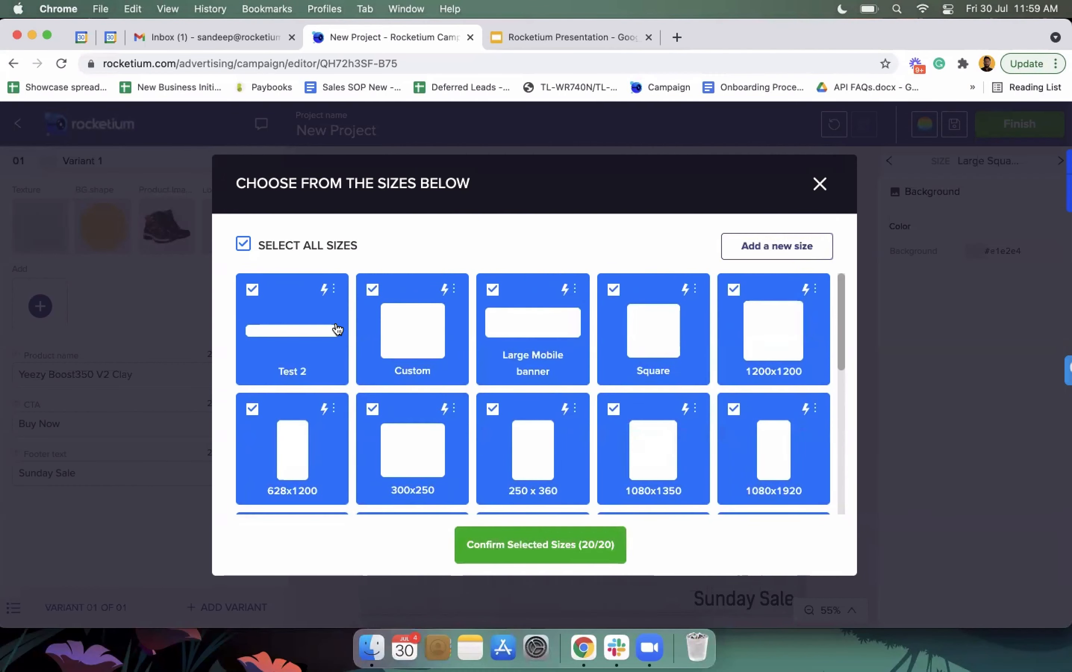
pyautogui.click(543, 545)
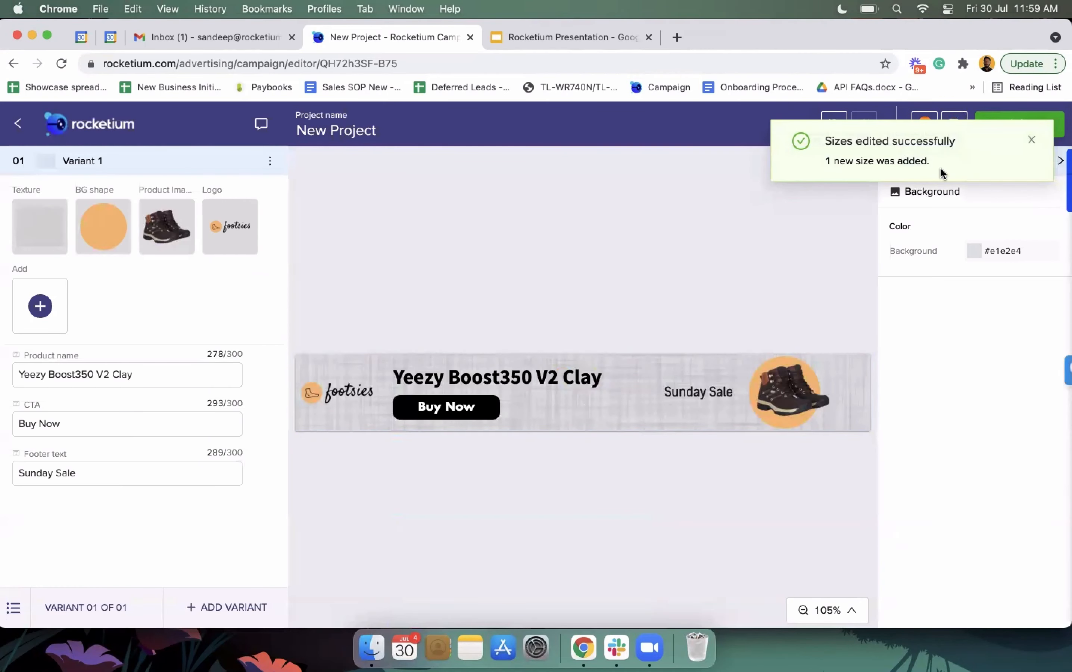
pyautogui.click(1031, 141)
pyautogui.click(957, 162)
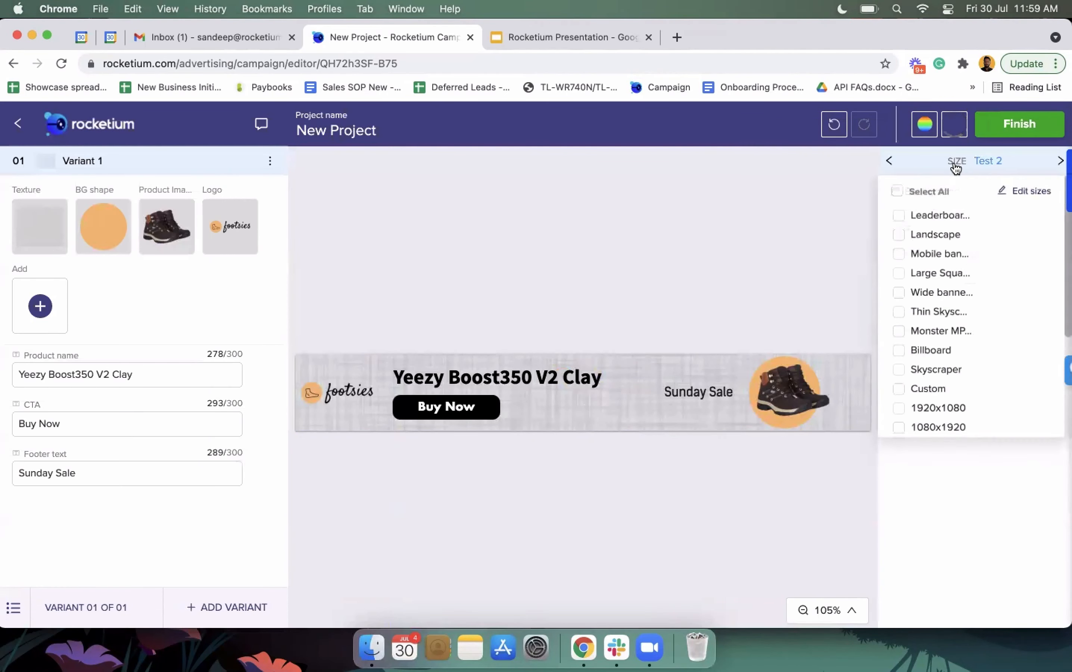
pyautogui.click(703, 291)
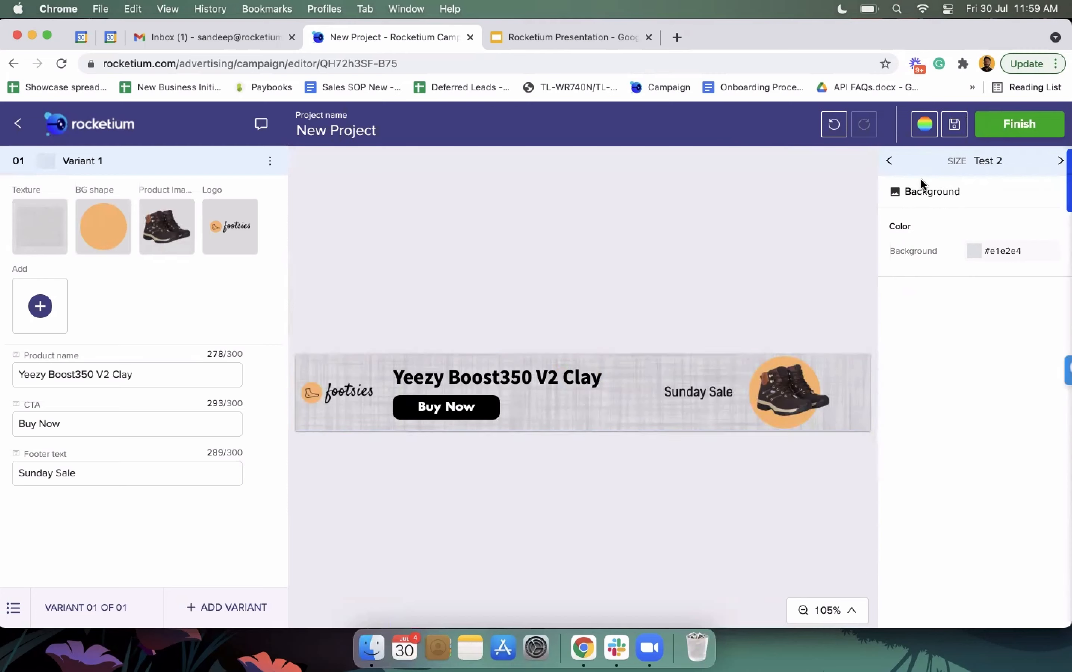
# Preview the shoe banner at the Leaderboard size and check the project's size list.
pyautogui.click(990, 161)
pyautogui.click(957, 216)
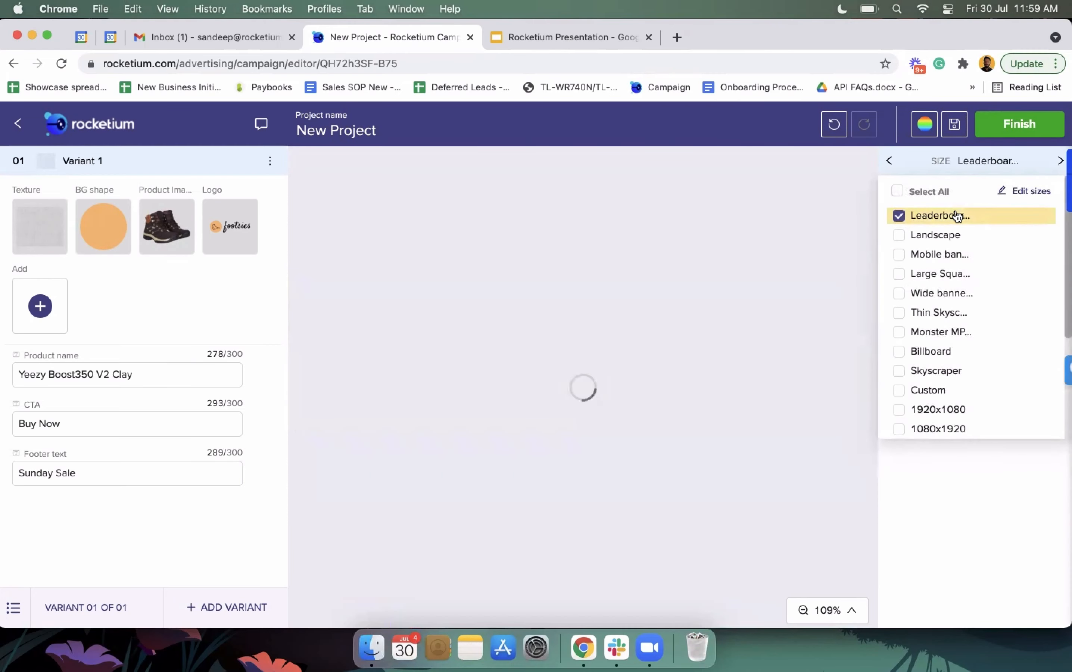
pyautogui.click(612, 408)
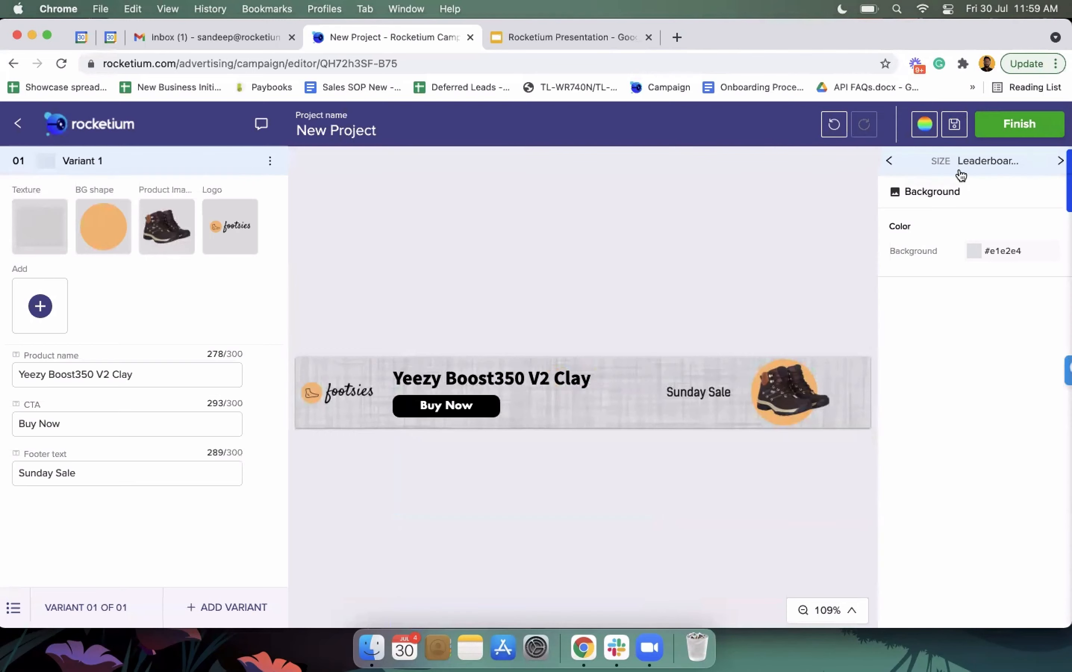
pyautogui.click(989, 163)
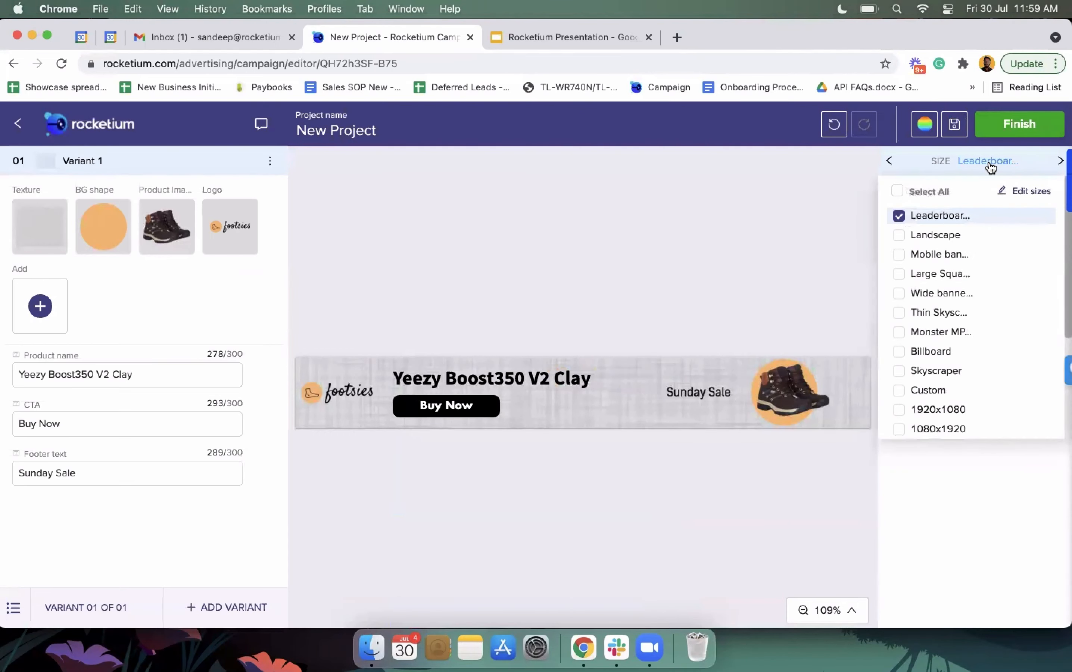
pyautogui.click(989, 164)
# Leave the shoe project and browse the workspace's template library for another design.
pyautogui.click(18, 127)
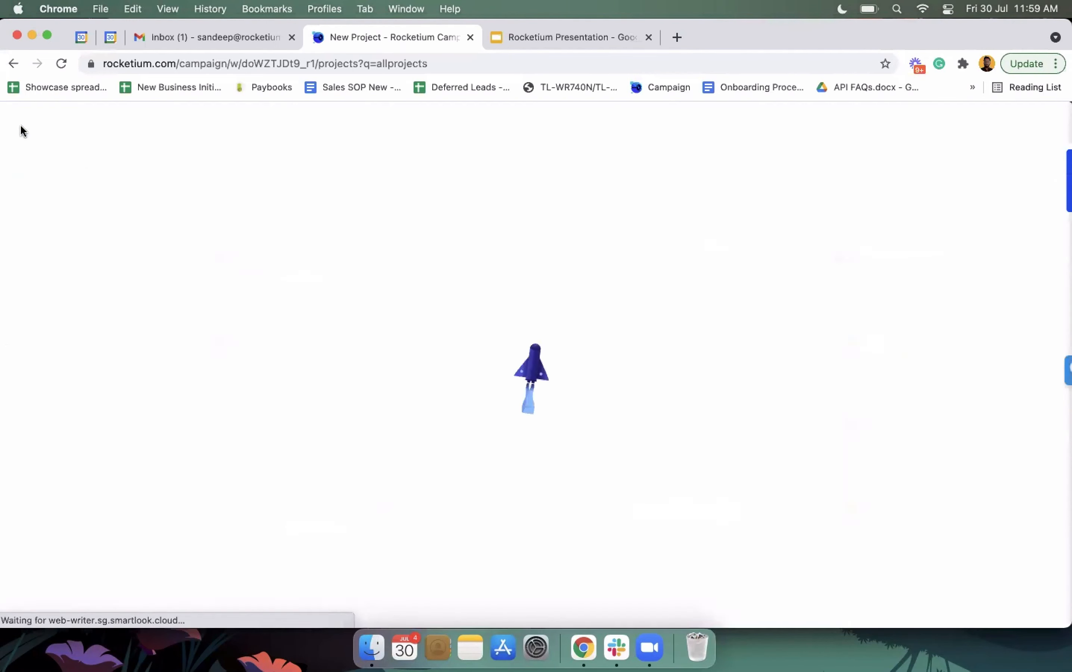
pyautogui.click(133, 207)
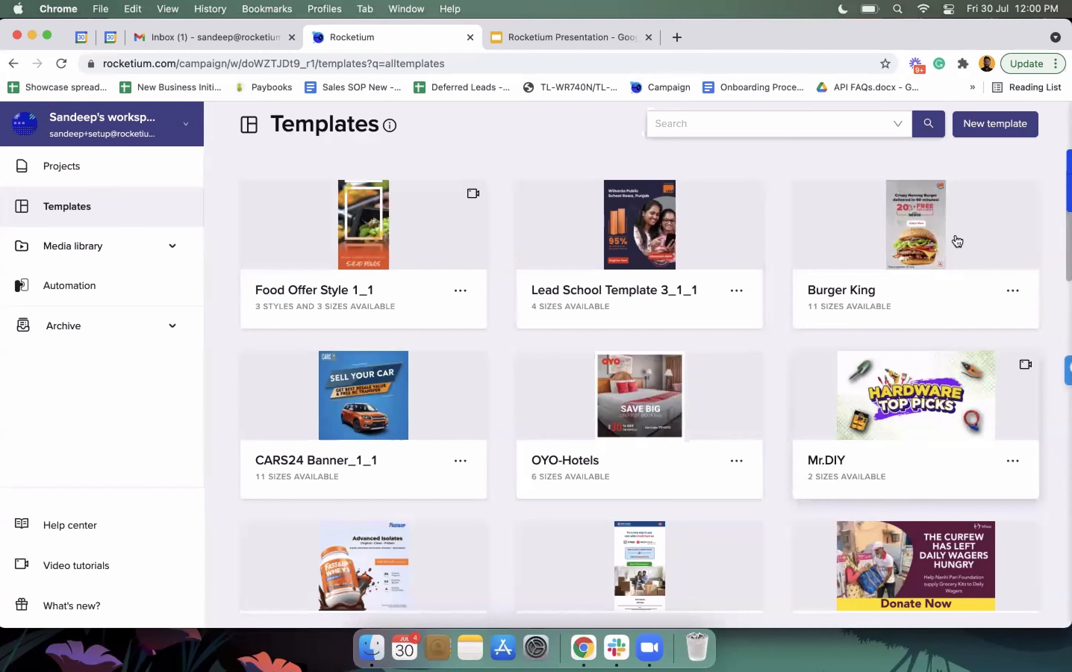
pyautogui.scroll(-3, 531, 448)
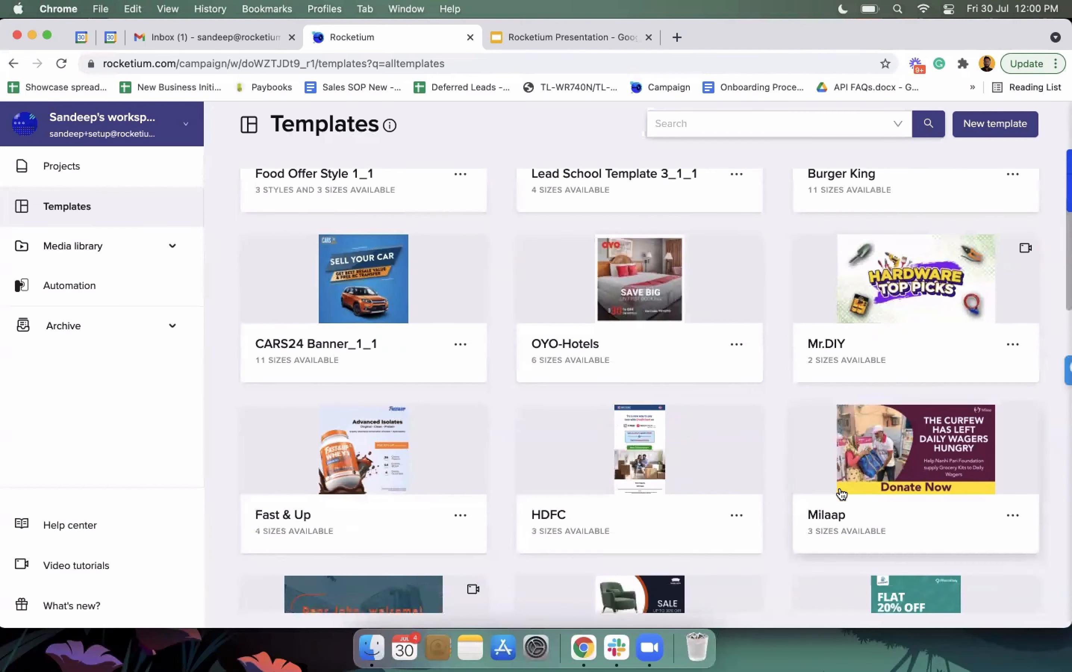
pyautogui.scroll(-5, 839, 492)
pyautogui.scroll(-2, 840, 494)
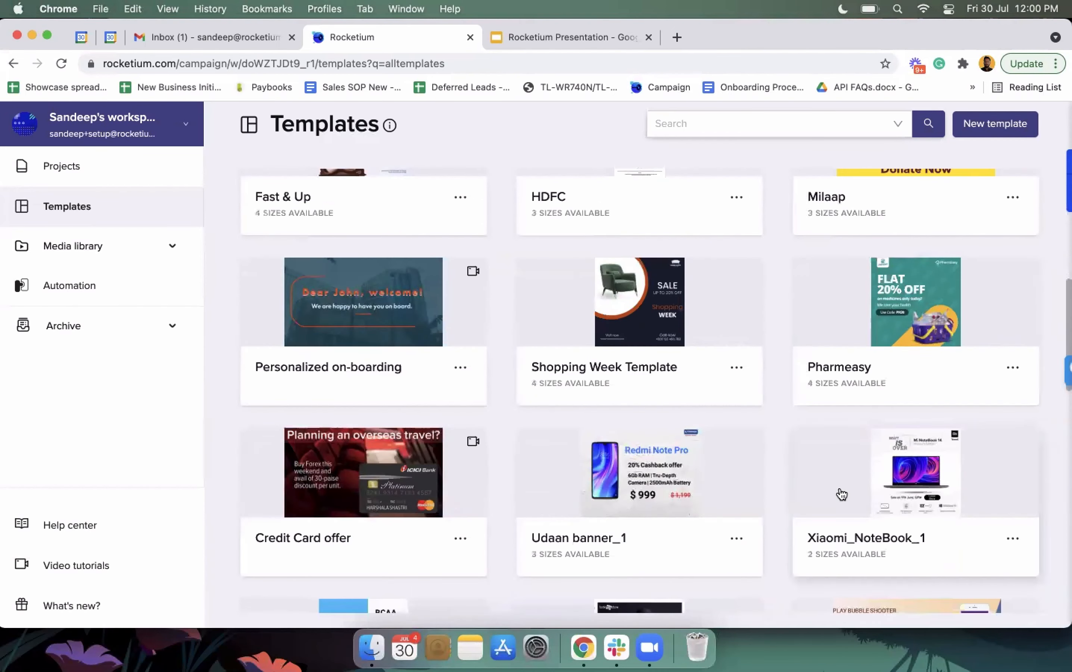
pyautogui.scroll(4, 306, 319)
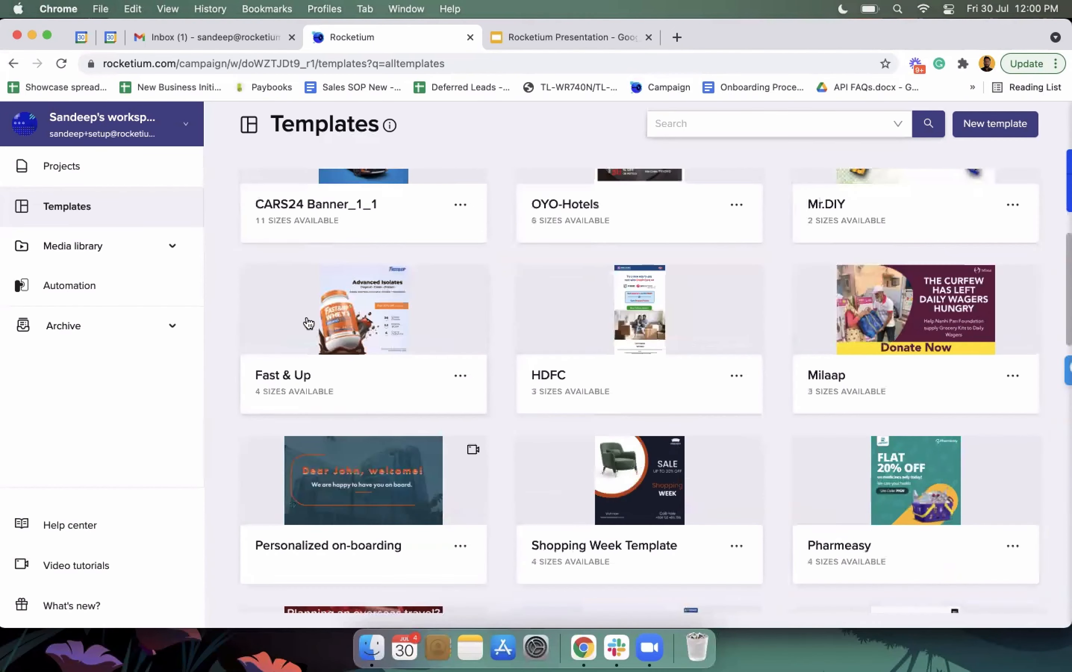
# Create a project named New Project from the Fast & Up template with all four sizes selected.
pyautogui.click(384, 297)
pyautogui.click(313, 244)
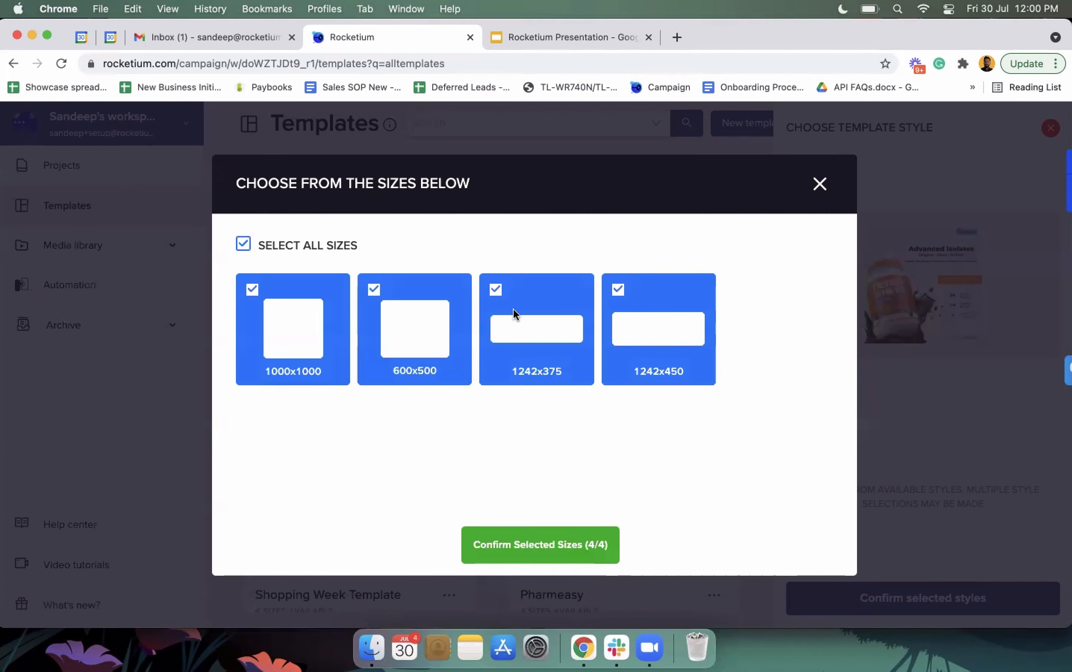
pyautogui.click(528, 556)
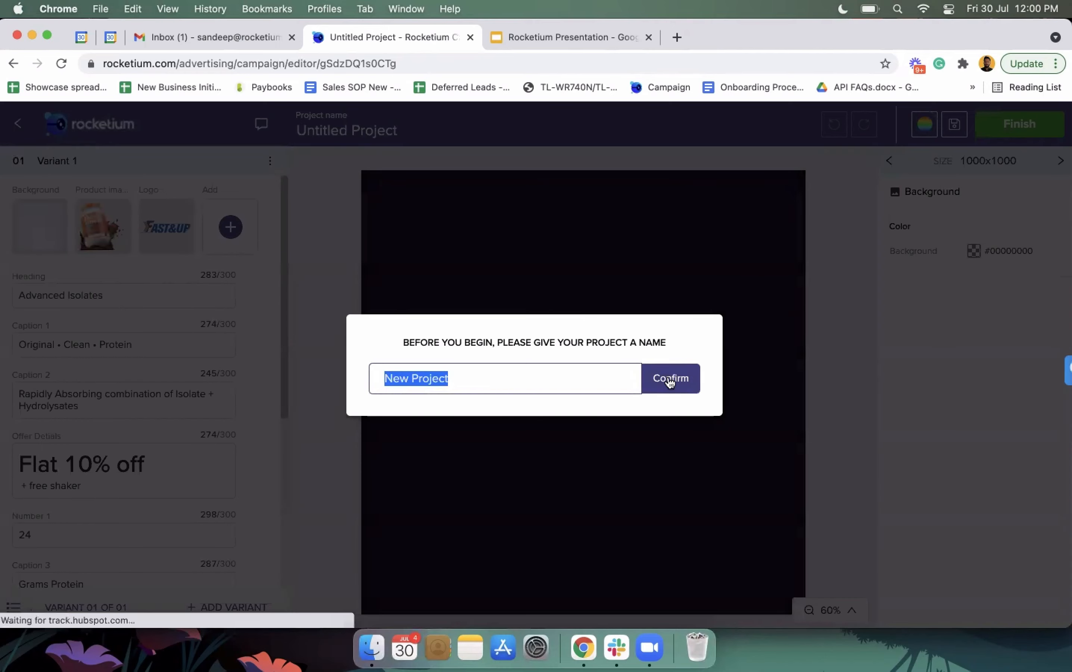
pyautogui.click(670, 379)
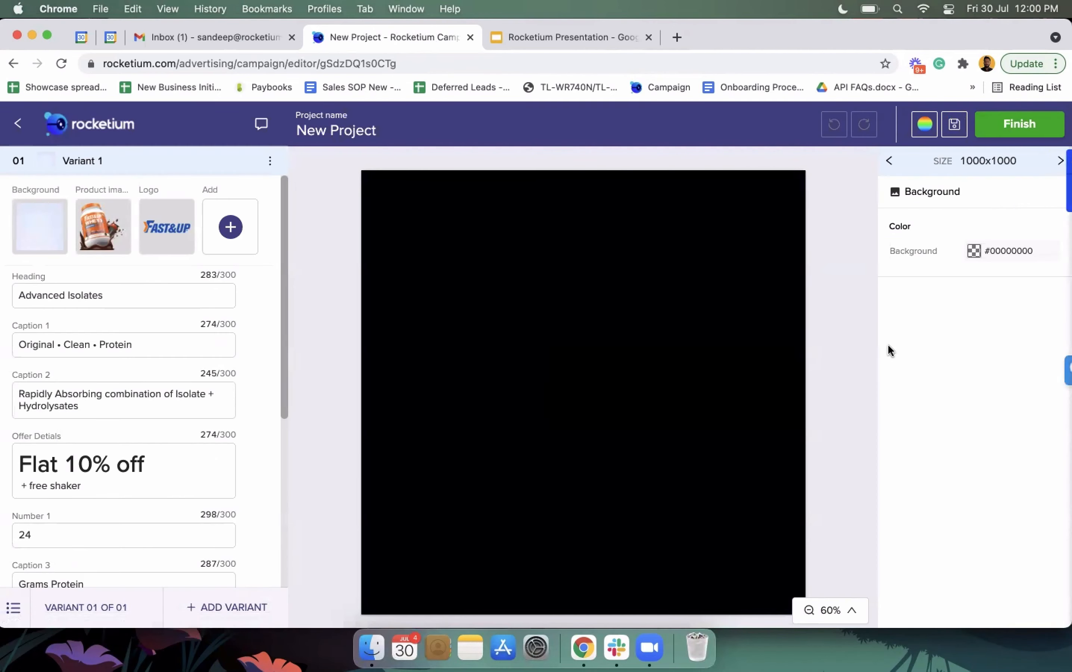
# Add a custom size named Test 1 at 728 x 90 to the project and apply all selected sizes.
pyautogui.click(1008, 165)
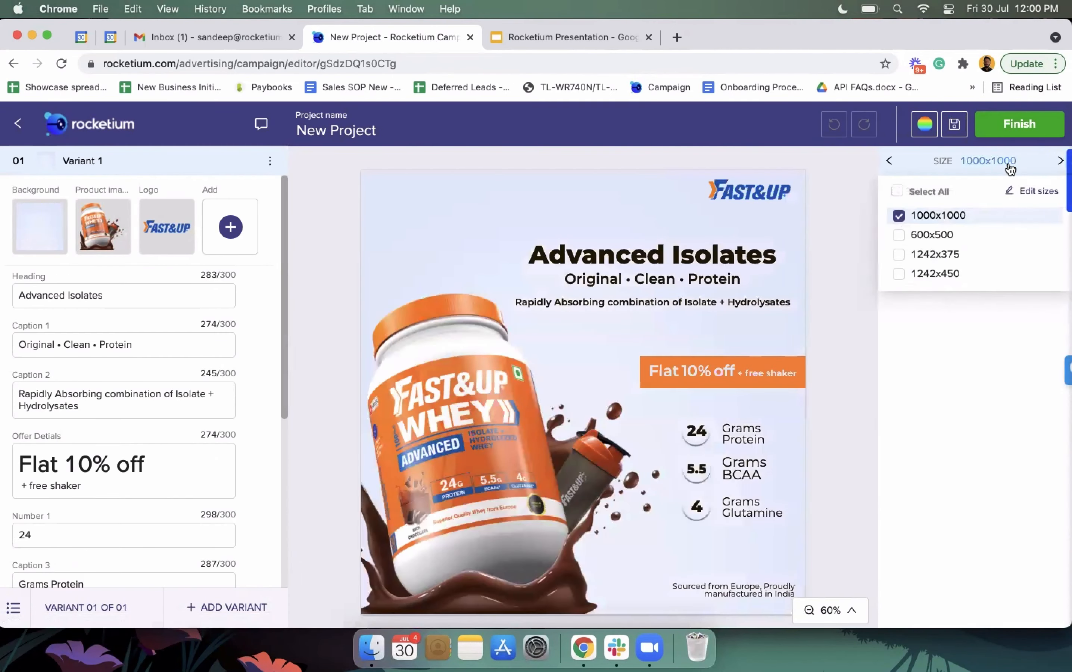
pyautogui.click(991, 194)
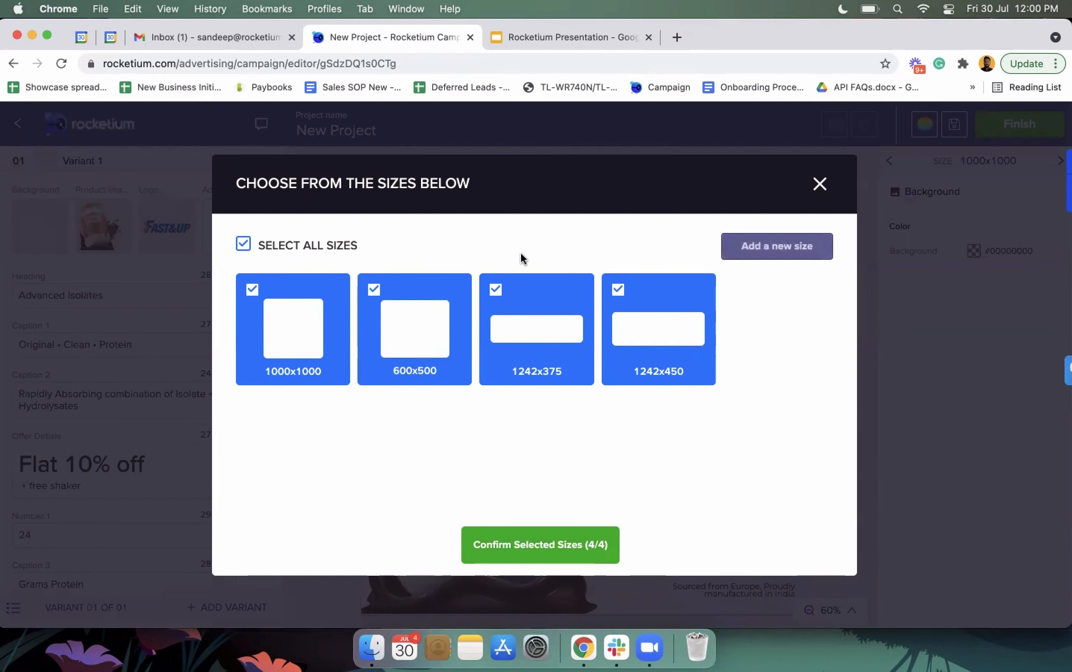
pyautogui.click(777, 245)
pyautogui.click(755, 286)
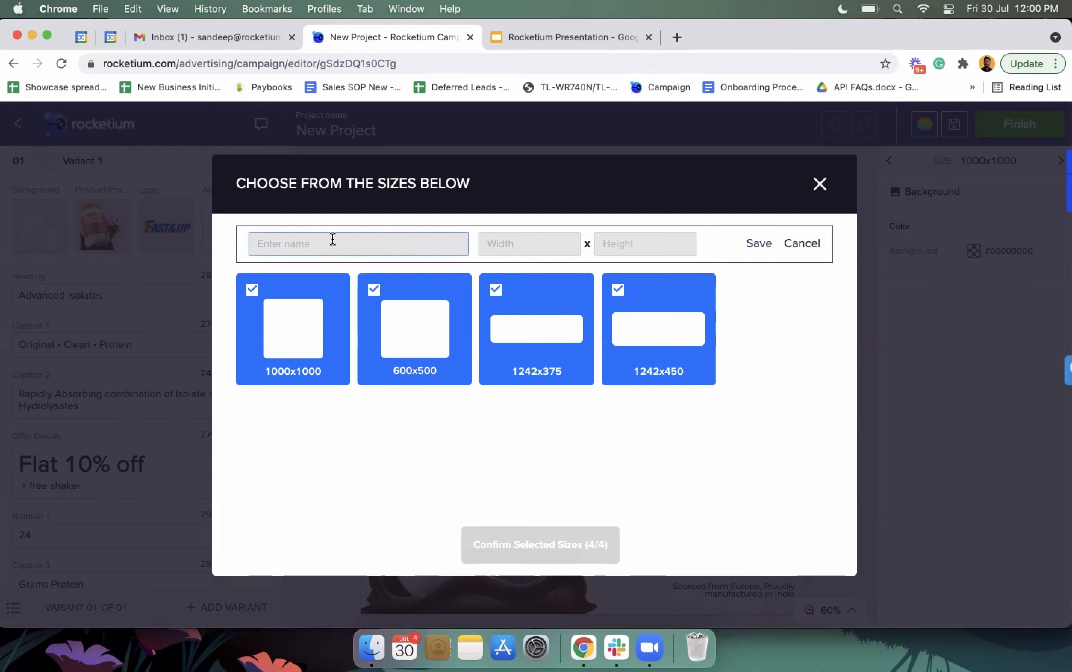
pyautogui.click(332, 240)
pyautogui.write('Test 1')
pyautogui.click(491, 242)
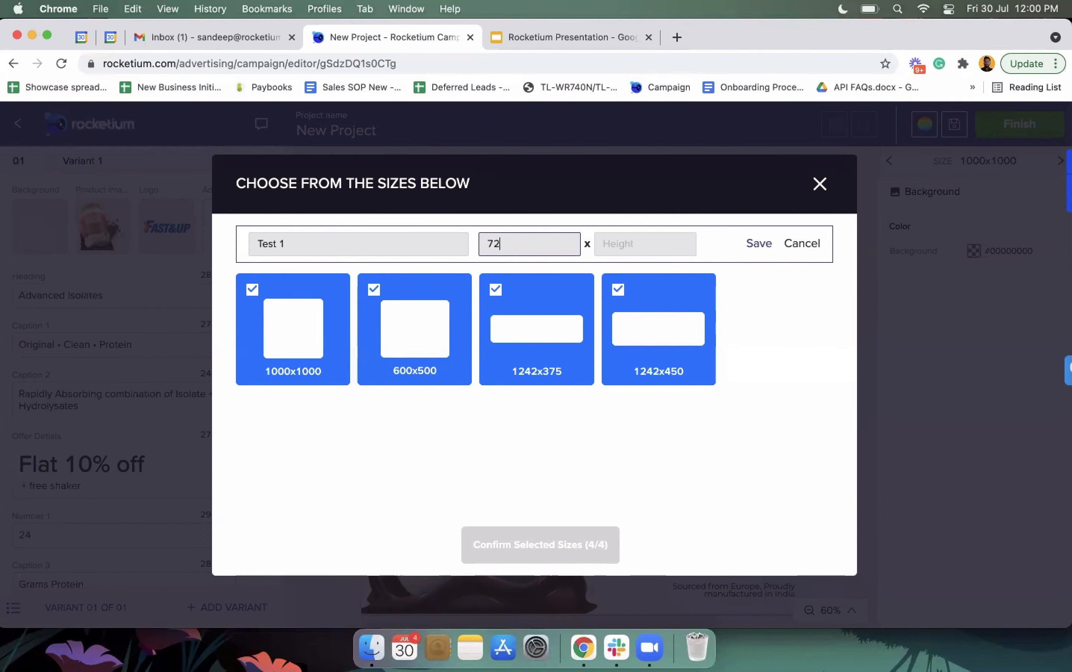
pyautogui.write('90')
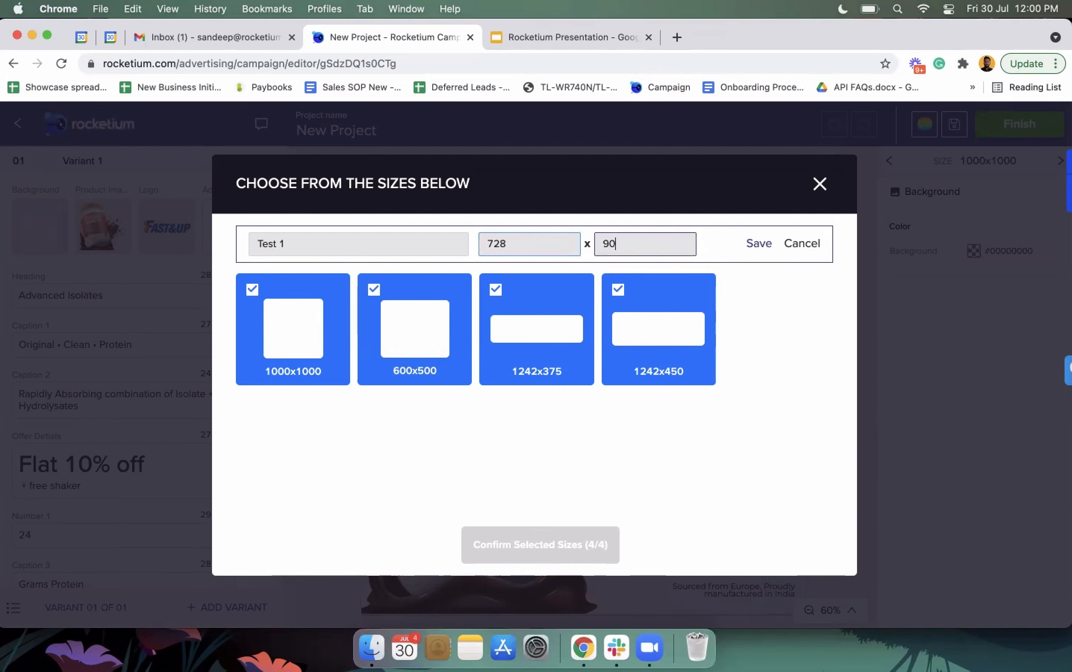
pyautogui.click(755, 242)
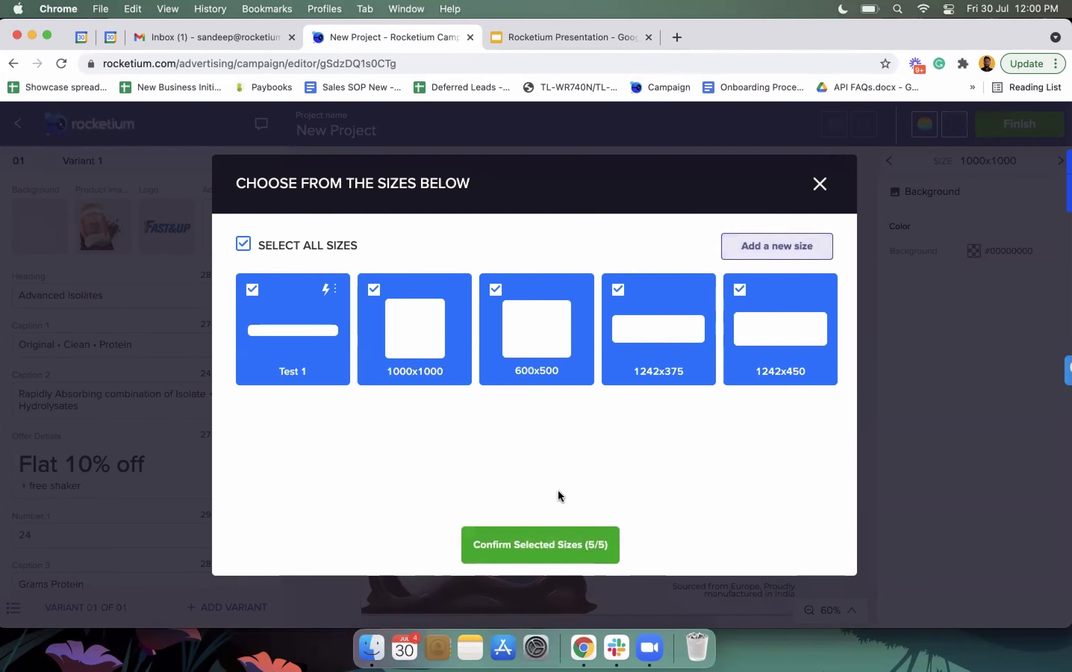
pyautogui.click(522, 544)
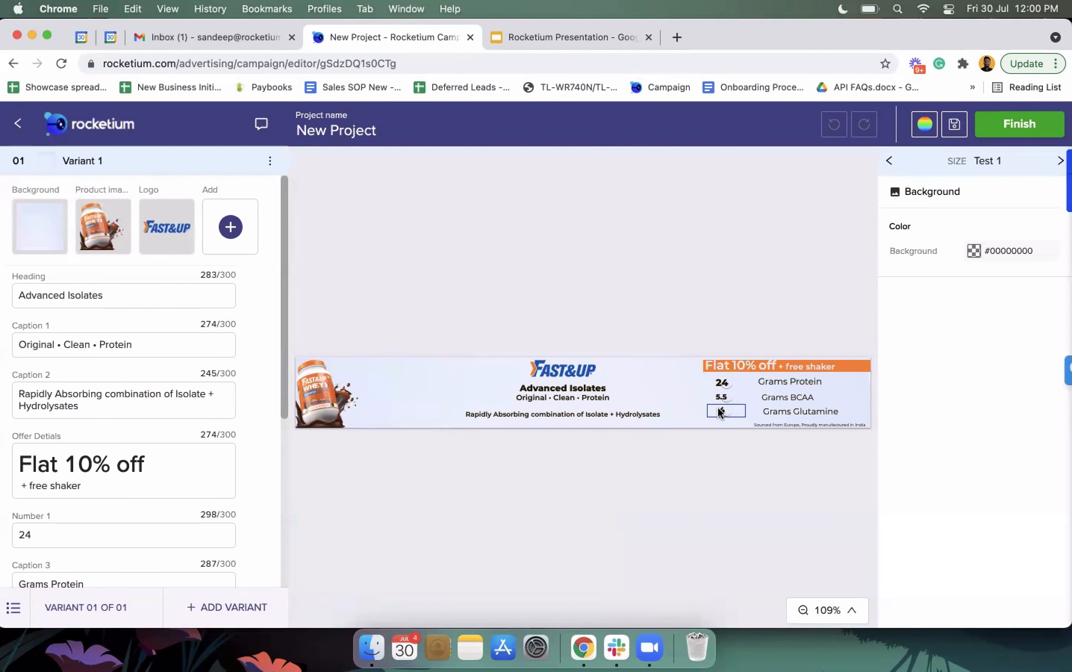
# Move the number 4 beside Grams Glutamine on the Test 1 banner so it is centred on its circle.
pyautogui.click(826, 620)
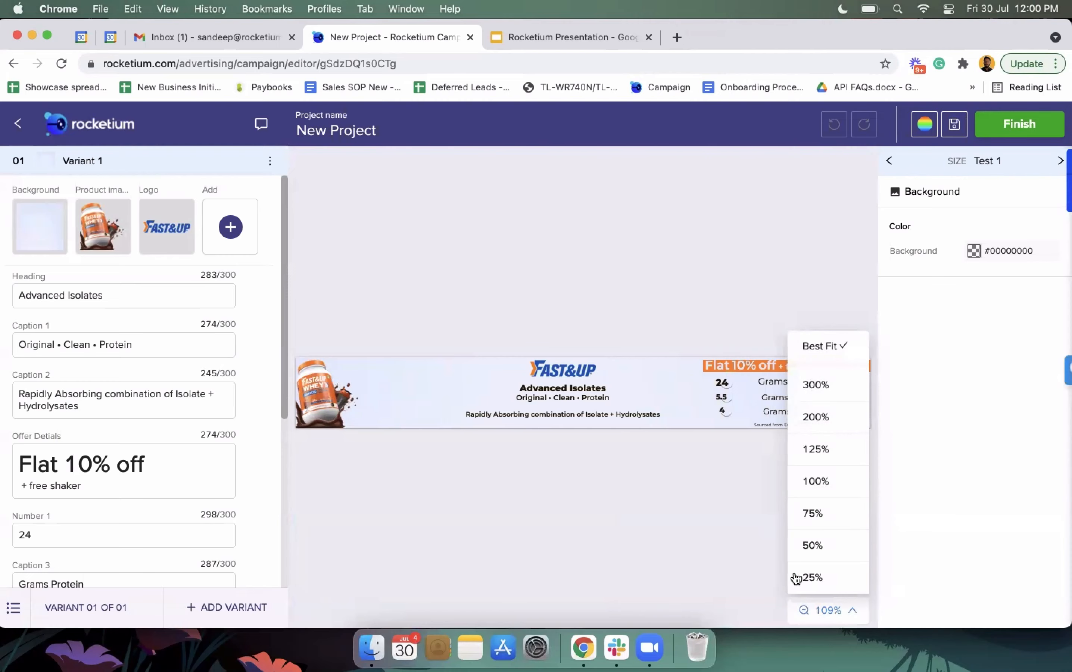
pyautogui.click(830, 616)
pyautogui.click(828, 383)
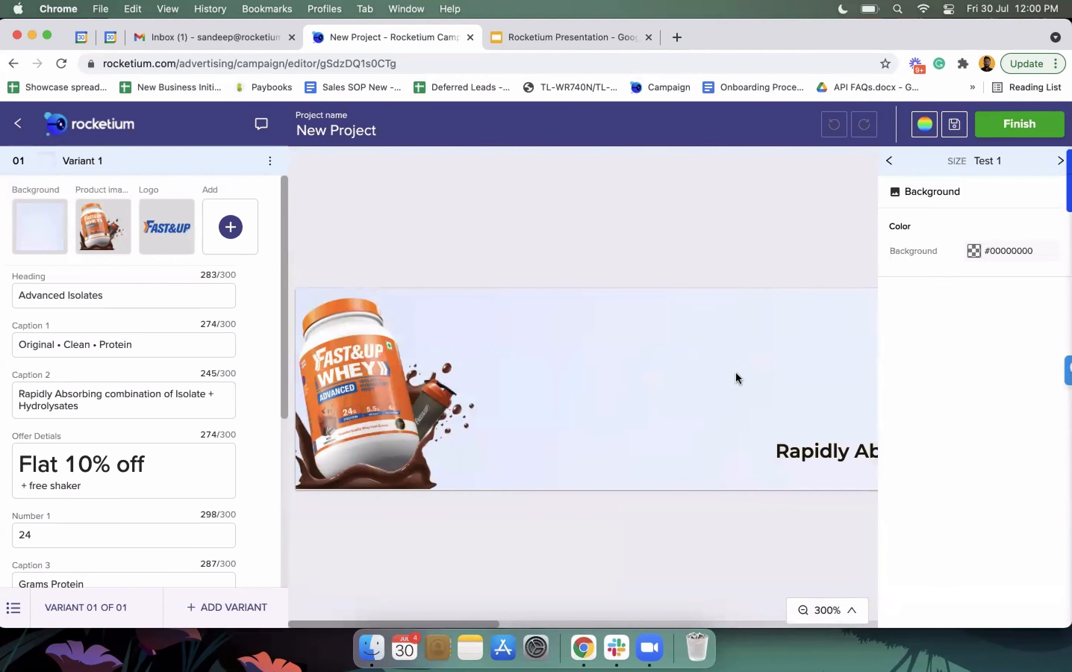
pyautogui.hscroll(15, 736, 378)
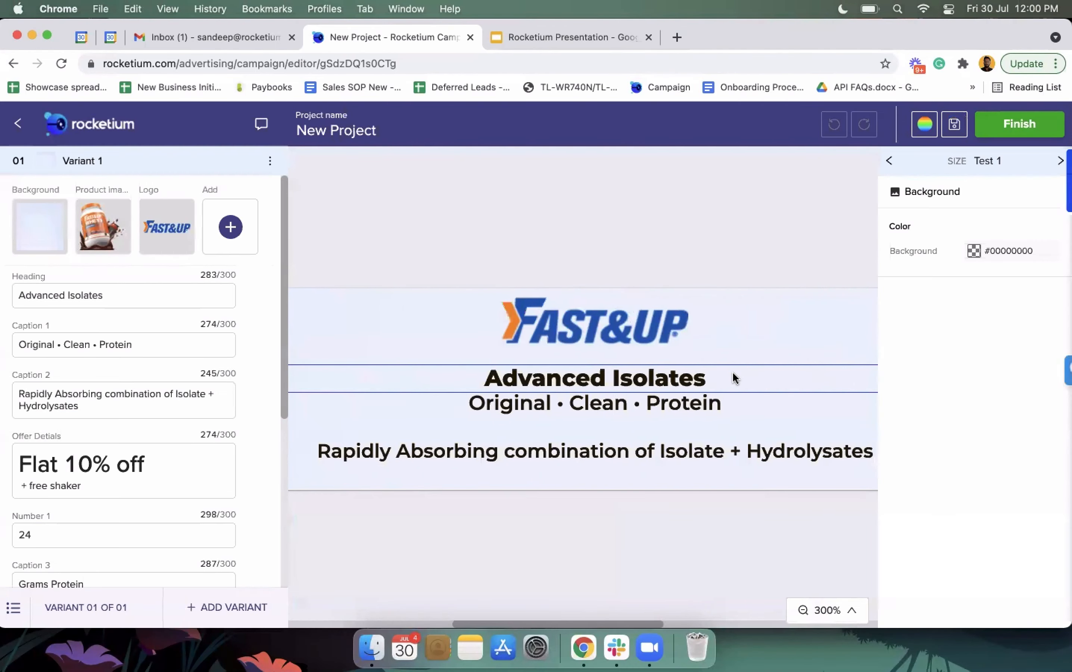
pyautogui.hscroll(10, 732, 373)
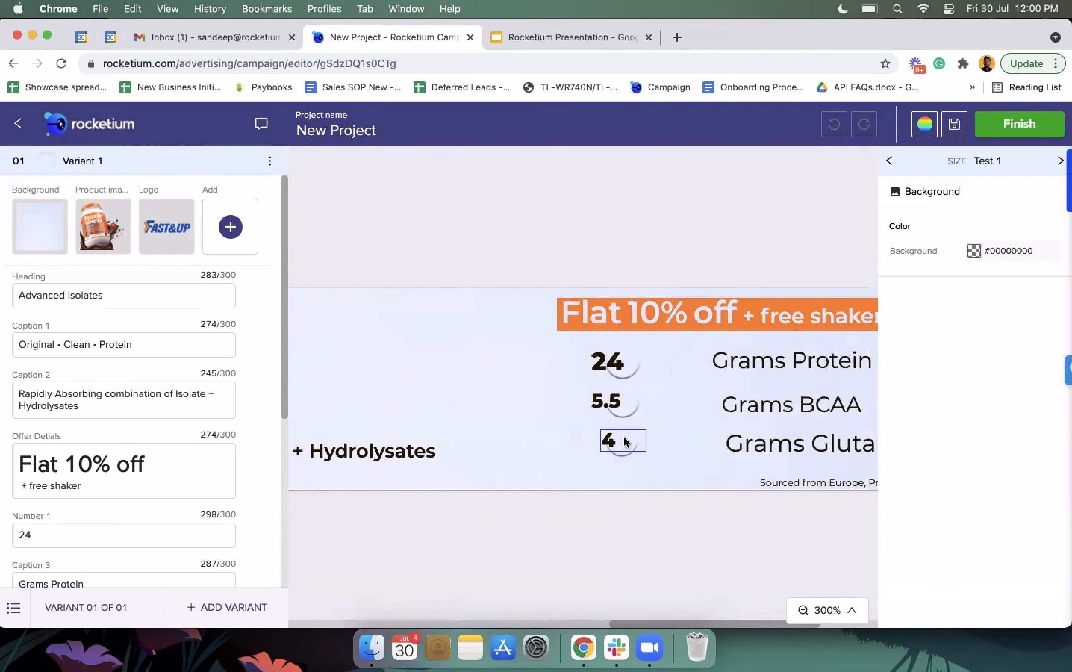
pyautogui.click(634, 442)
pyautogui.moveTo(634, 442); pyautogui.dragTo(602, 449)
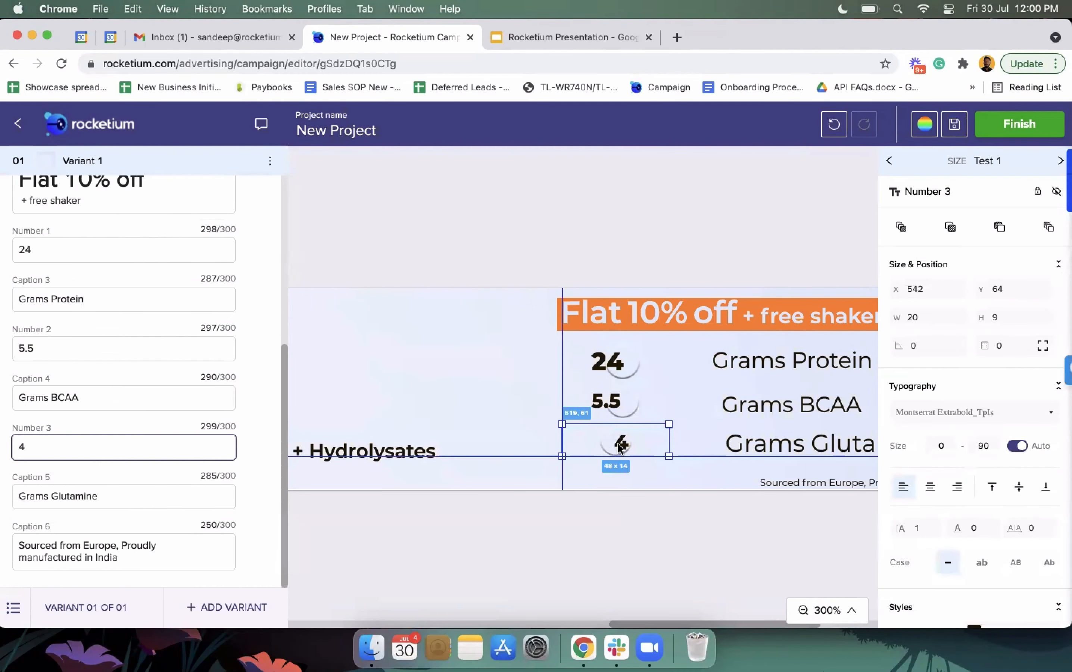
pyautogui.click(620, 446)
pyautogui.click(628, 392)
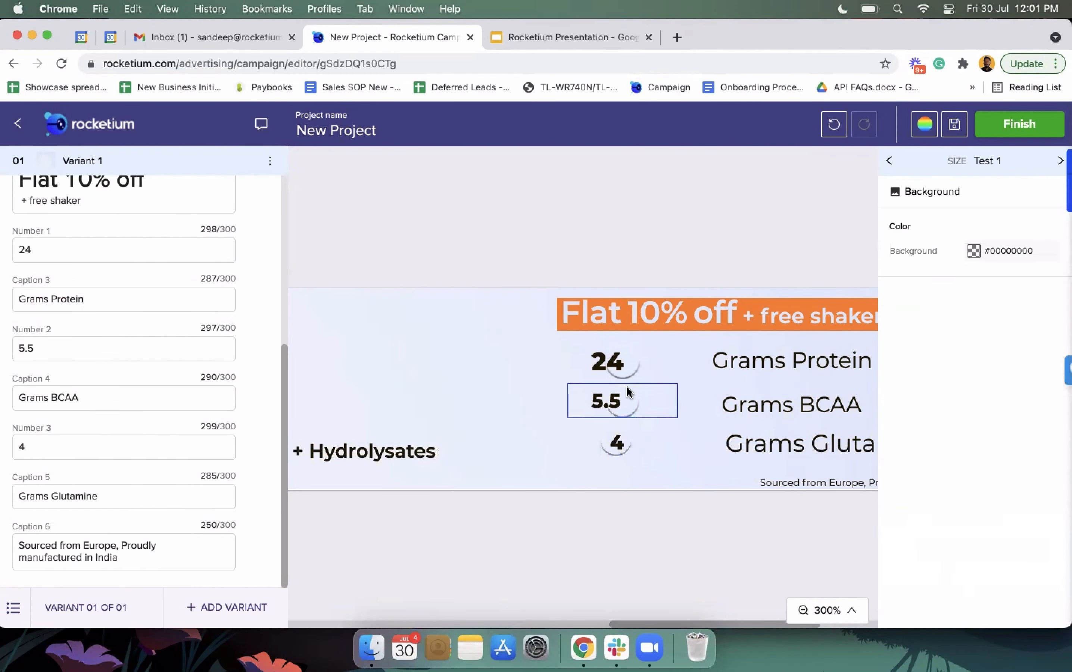
# Move the numbers 5.5 and 24 onto their circles, placing 24 at about X 538, Y 26.
pyautogui.click(628, 404)
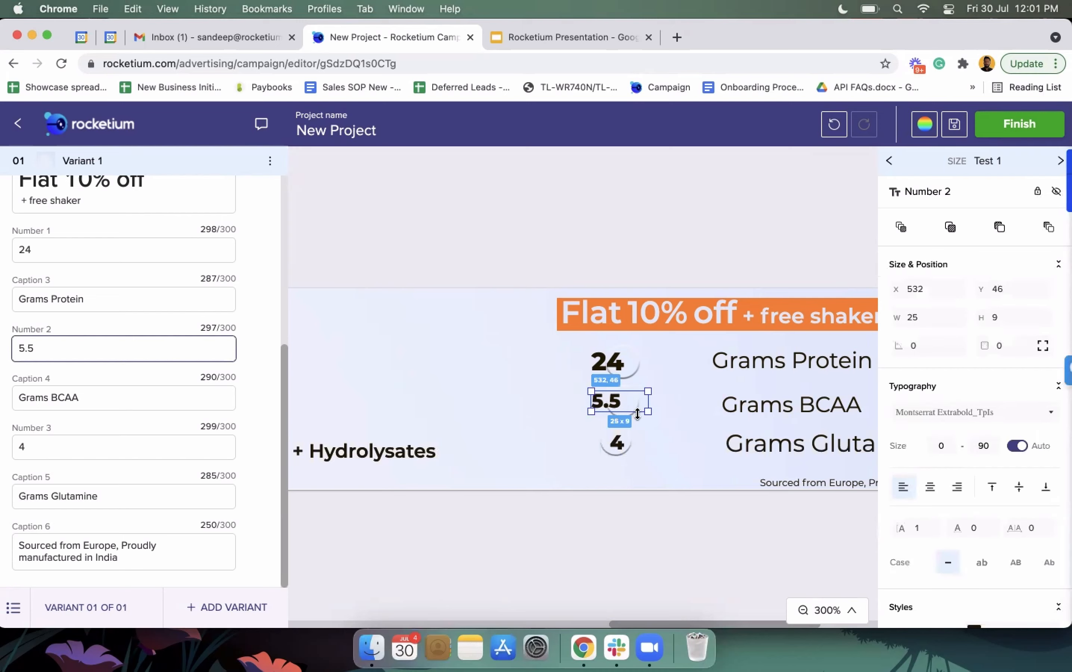
pyautogui.click(675, 433)
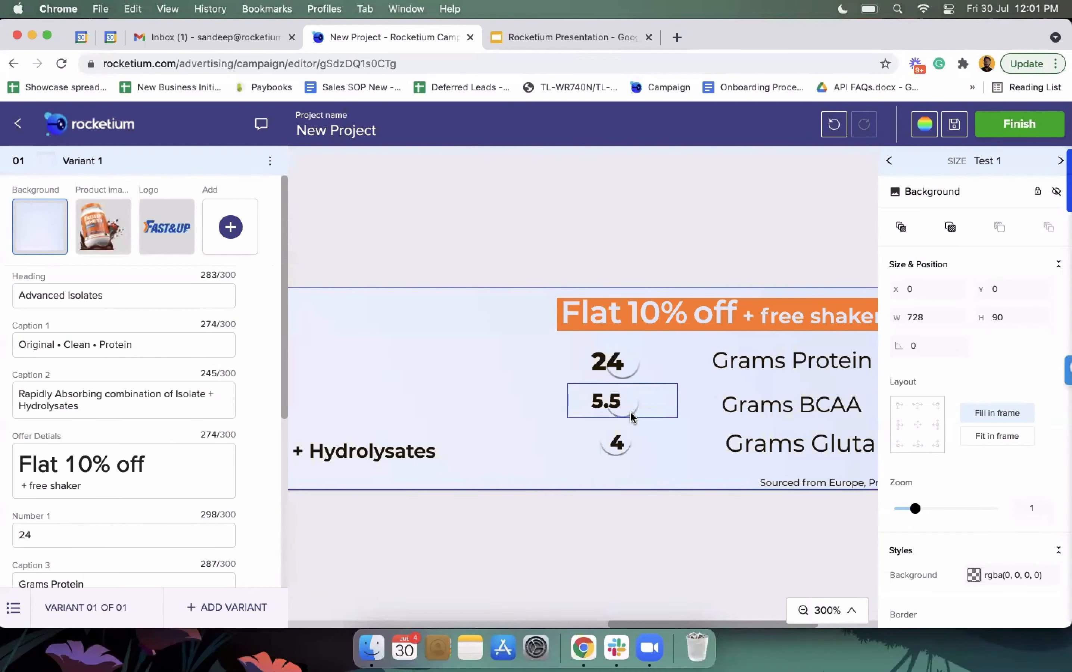
pyautogui.moveTo(613, 406); pyautogui.dragTo(636, 407)
pyautogui.moveTo(610, 363); pyautogui.dragTo(624, 364)
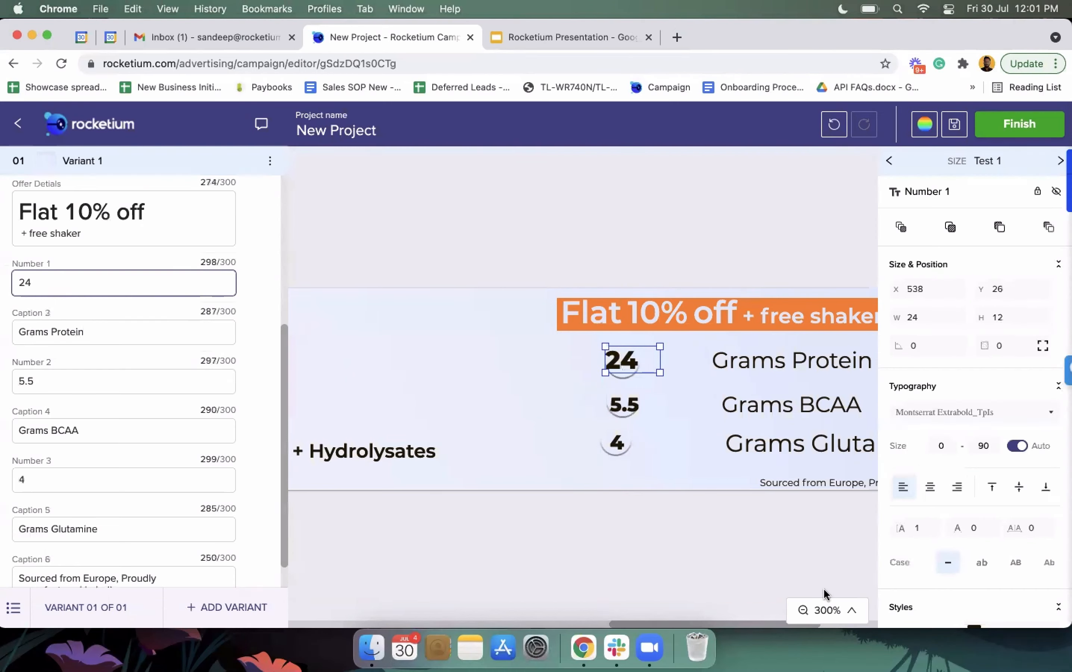
pyautogui.click(826, 609)
pyautogui.click(819, 346)
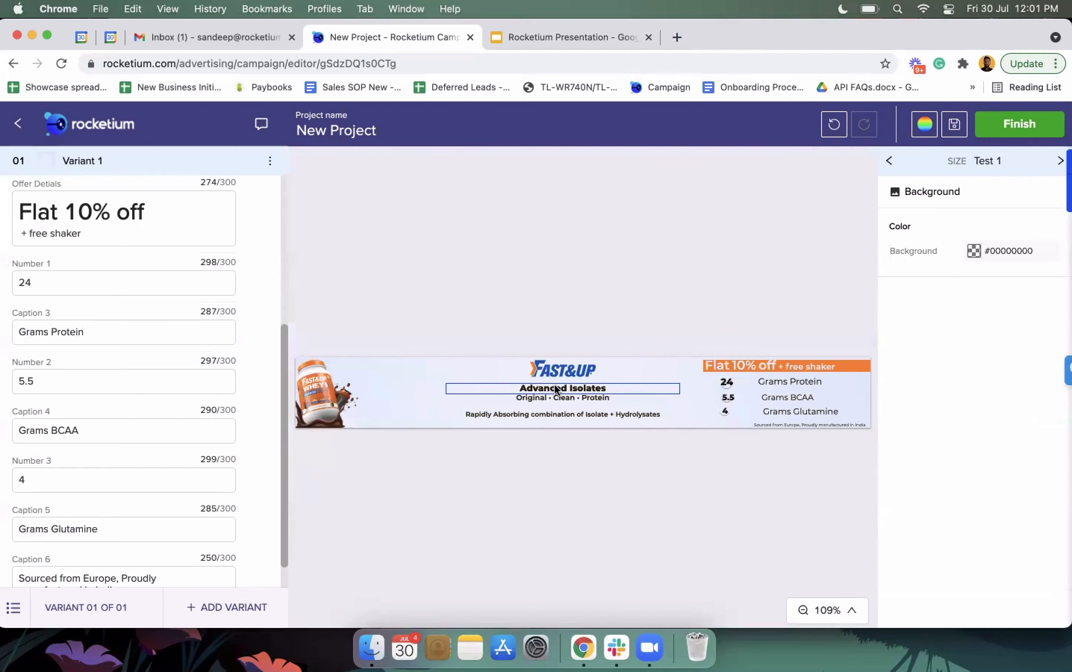
# Return to the projects list and reopen the footsies shoe ad project for editing.
pyautogui.click(19, 126)
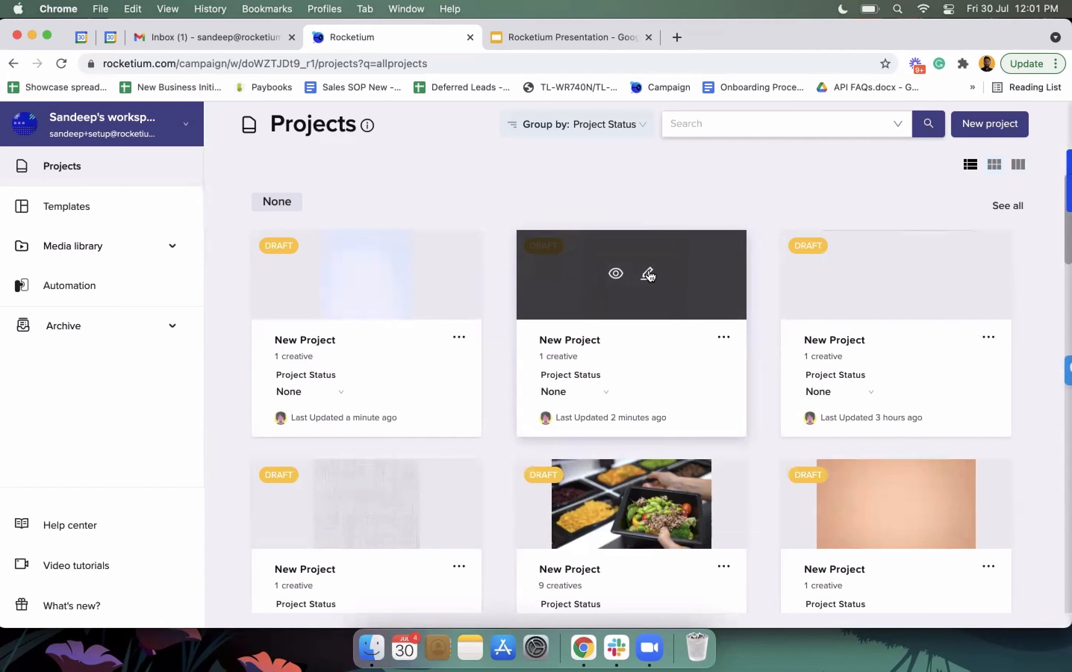
pyautogui.click(648, 274)
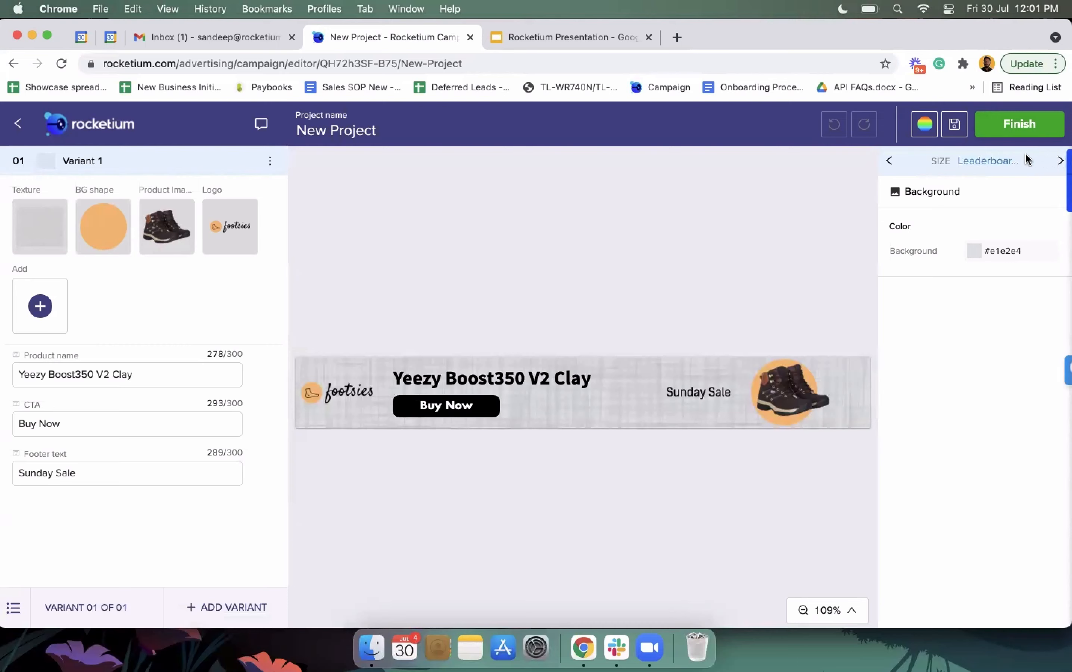
pyautogui.click(1059, 163)
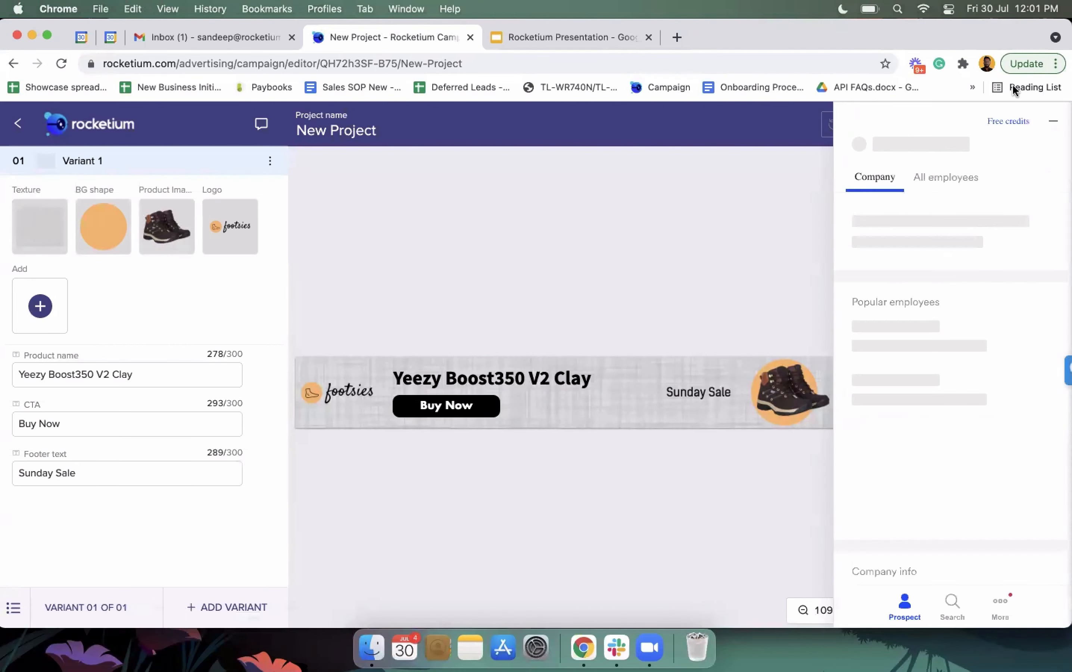
pyautogui.click(1051, 120)
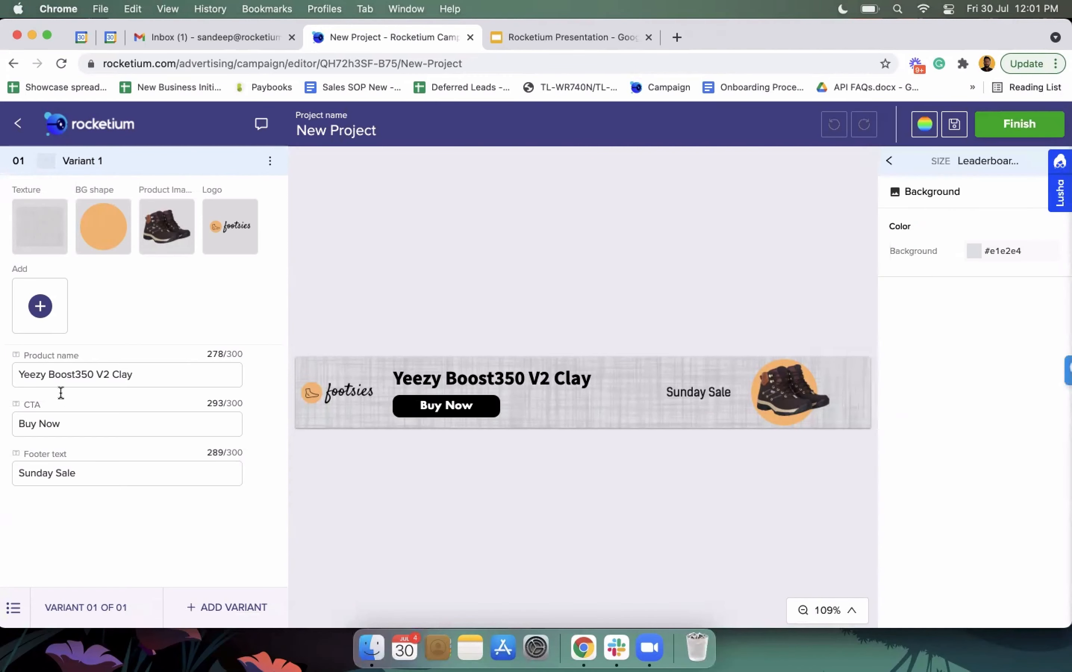
# Duplicate Variant 1 and change the copy's CTA text to Try Now.
pyautogui.click(270, 161)
pyautogui.click(236, 168)
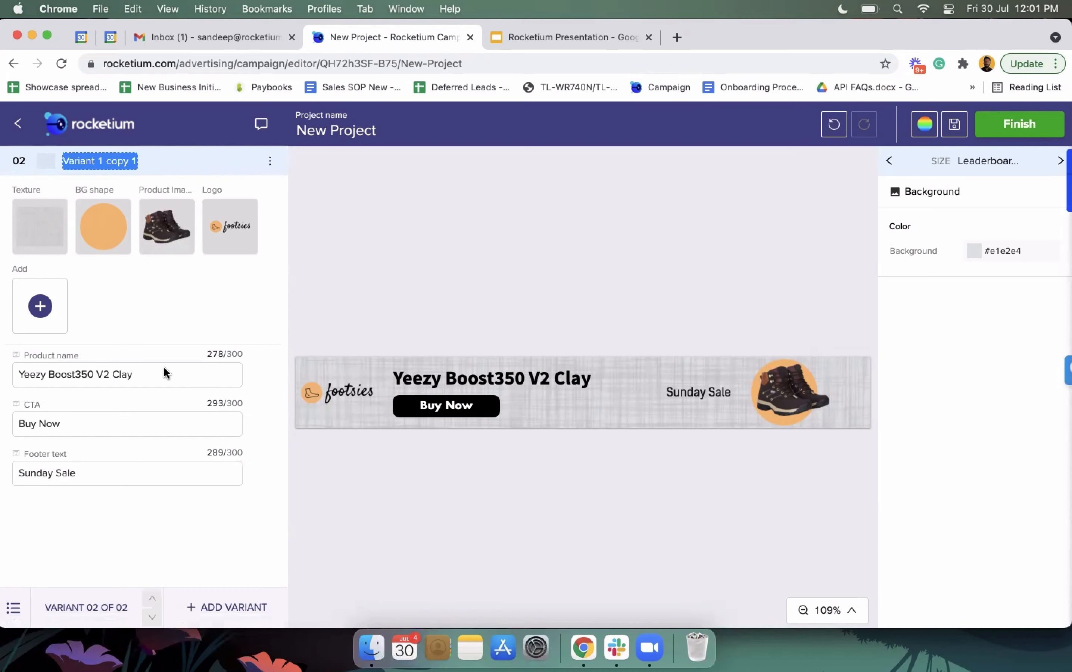
pyautogui.doubleClick(38, 423)
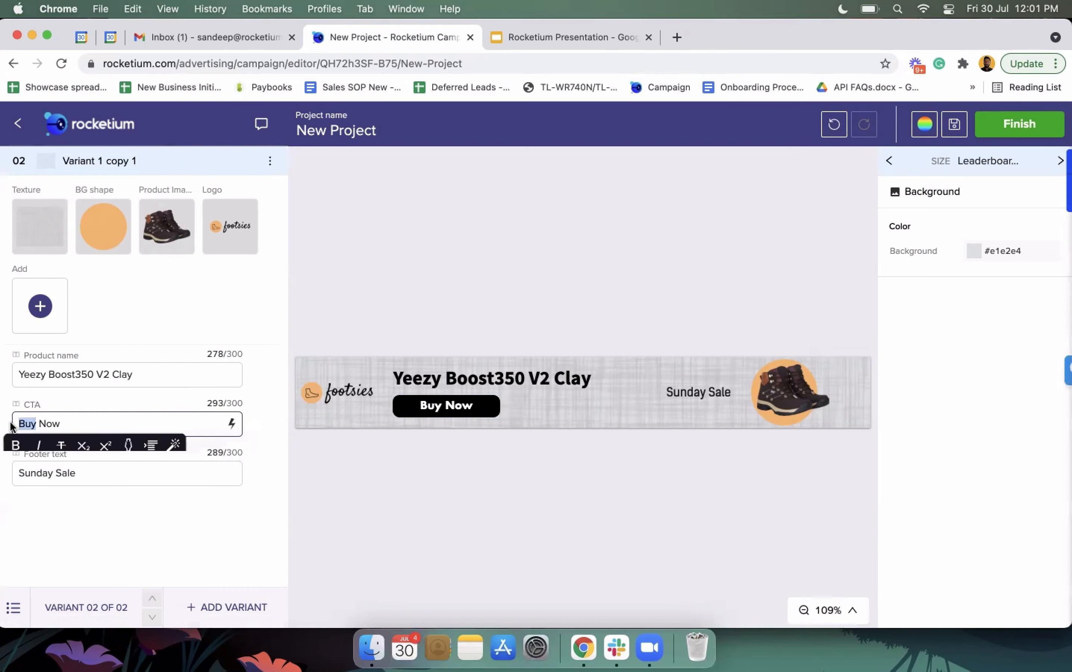
pyautogui.write('Try')
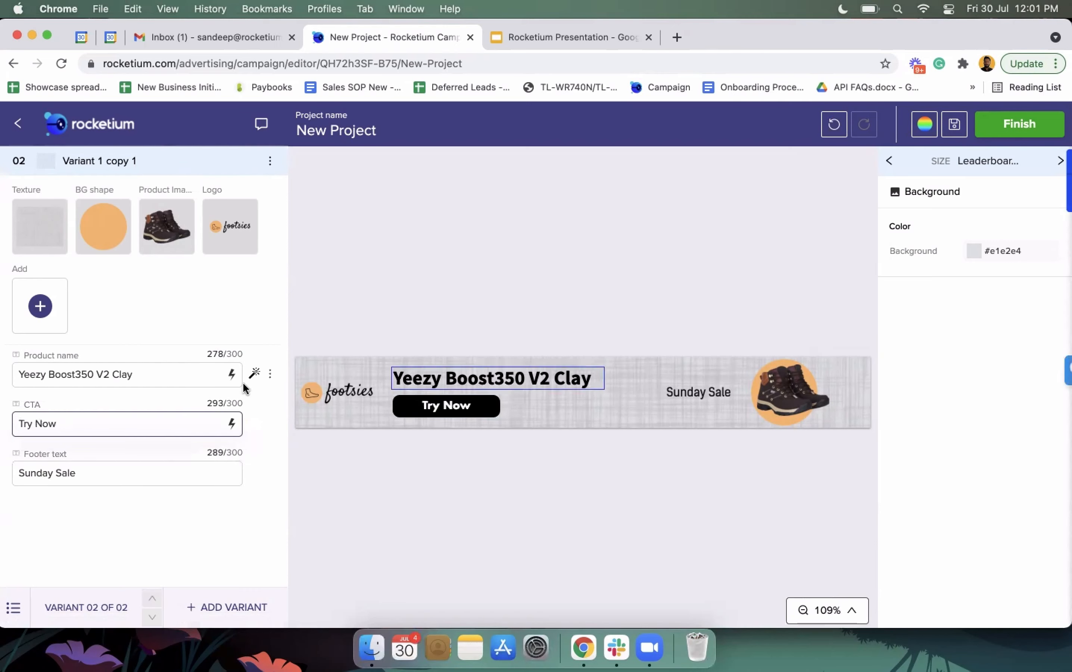
# View the Try Now variant in the Landscape and Mobile banner sizes.
pyautogui.click(955, 167)
pyautogui.click(950, 239)
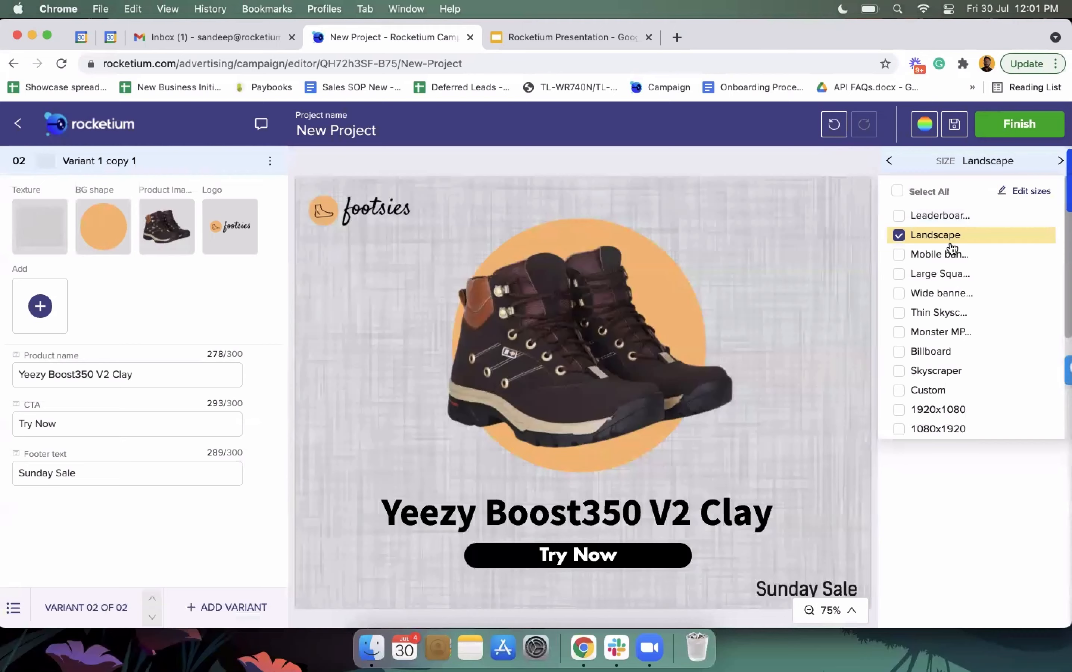
pyautogui.click(938, 263)
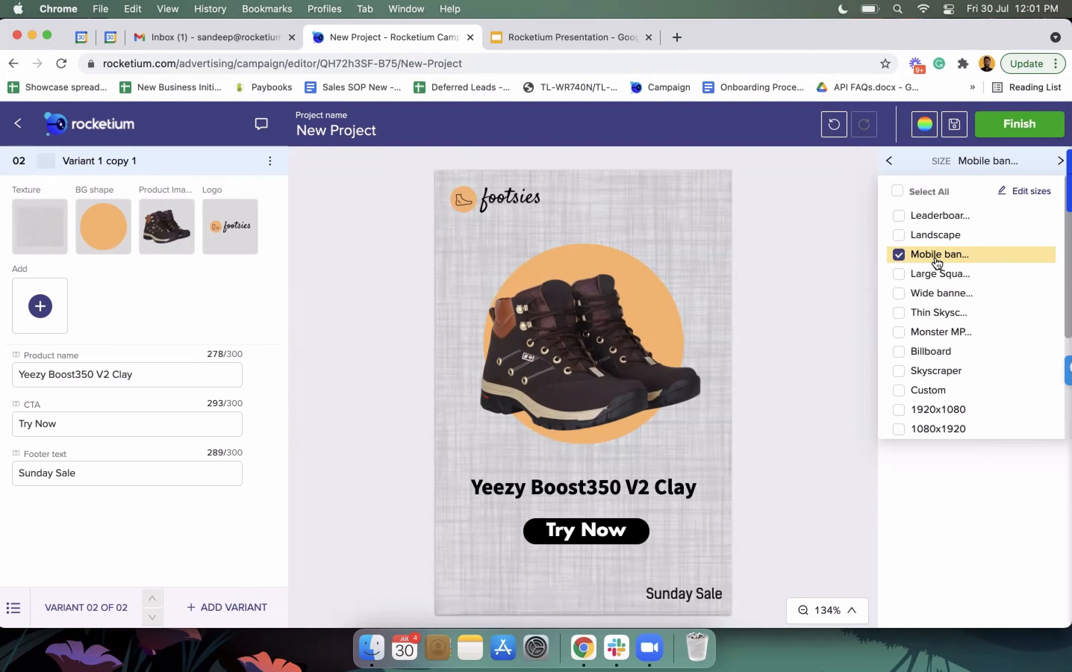
pyautogui.click(731, 196)
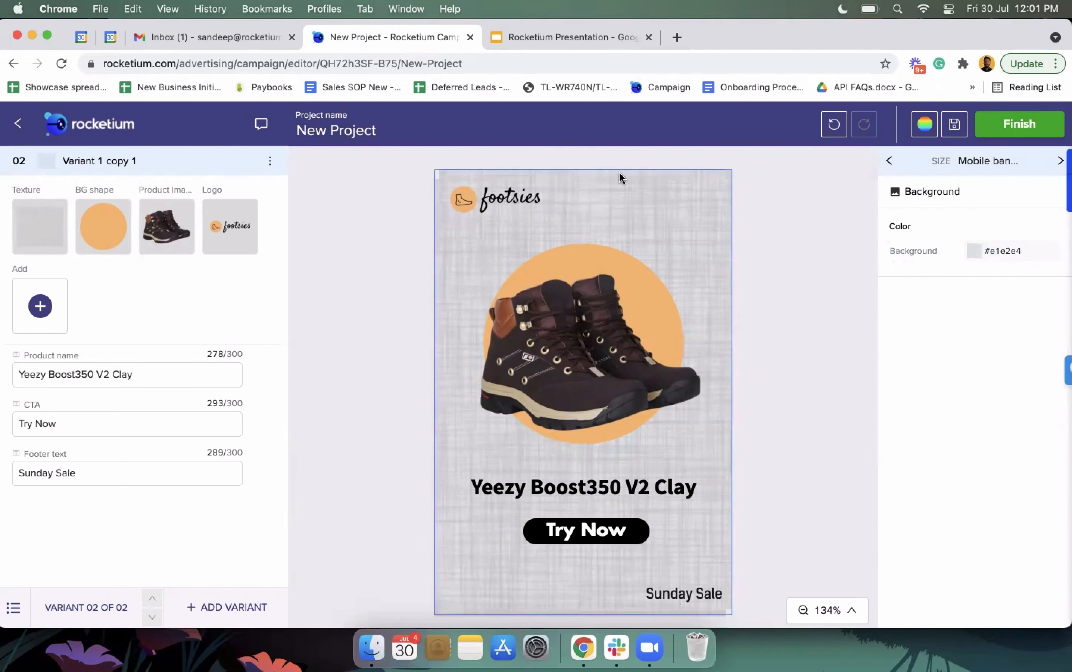
# Apply the Blue brand color palette to Variant 1 copy 1.
pyautogui.click(924, 124)
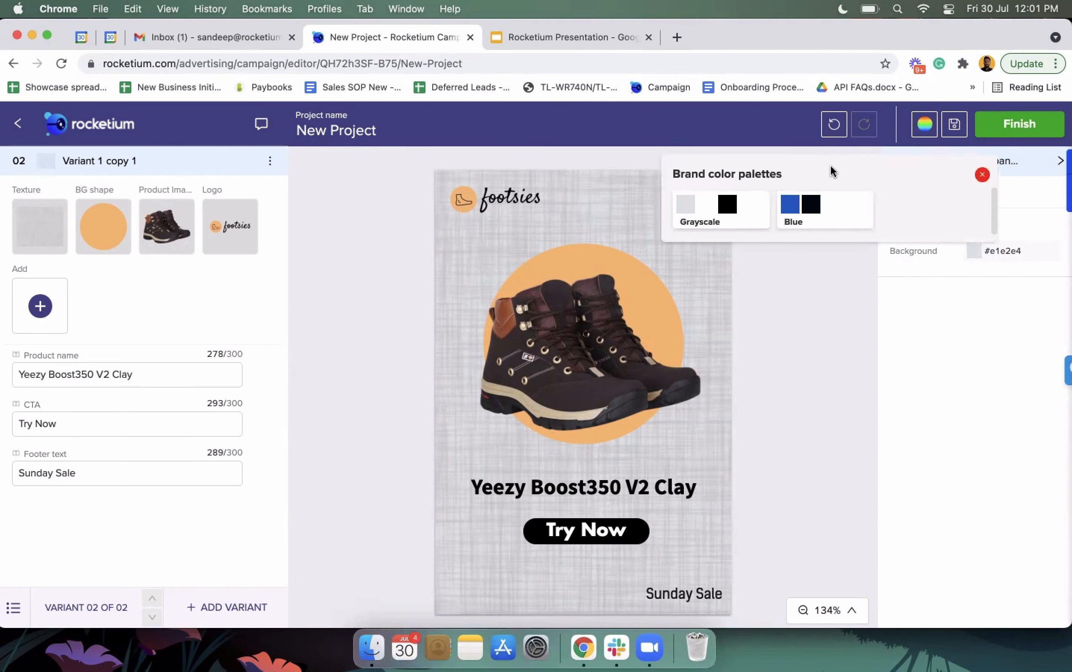
pyautogui.click(817, 202)
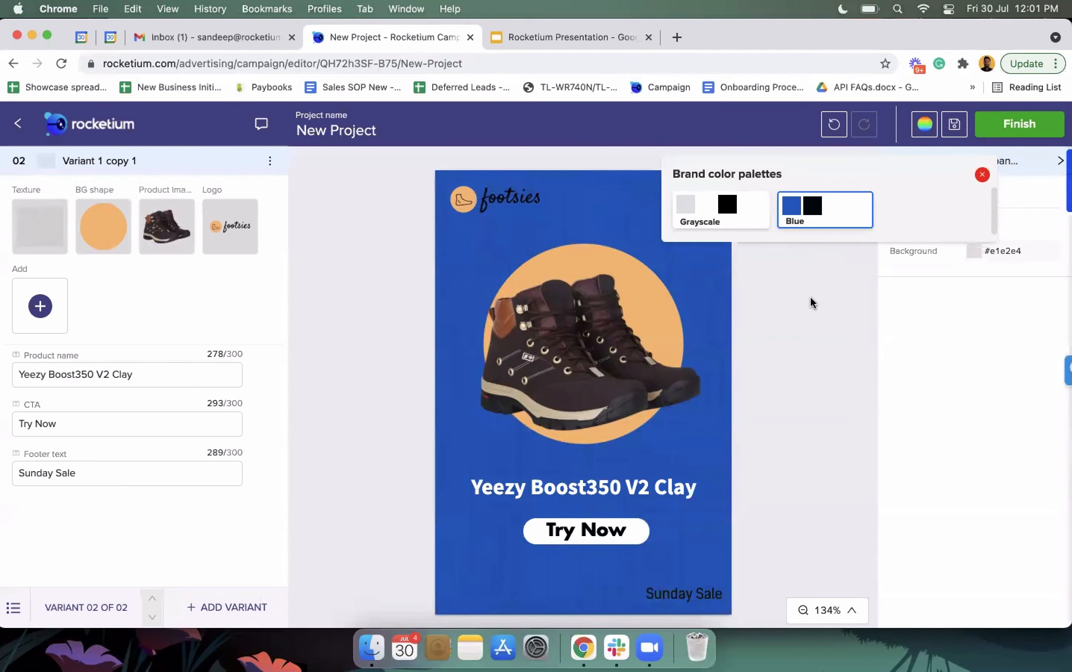
pyautogui.click(812, 303)
# Check the recoloured variant in the Landscape and Leaderboard sizes.
pyautogui.click(990, 171)
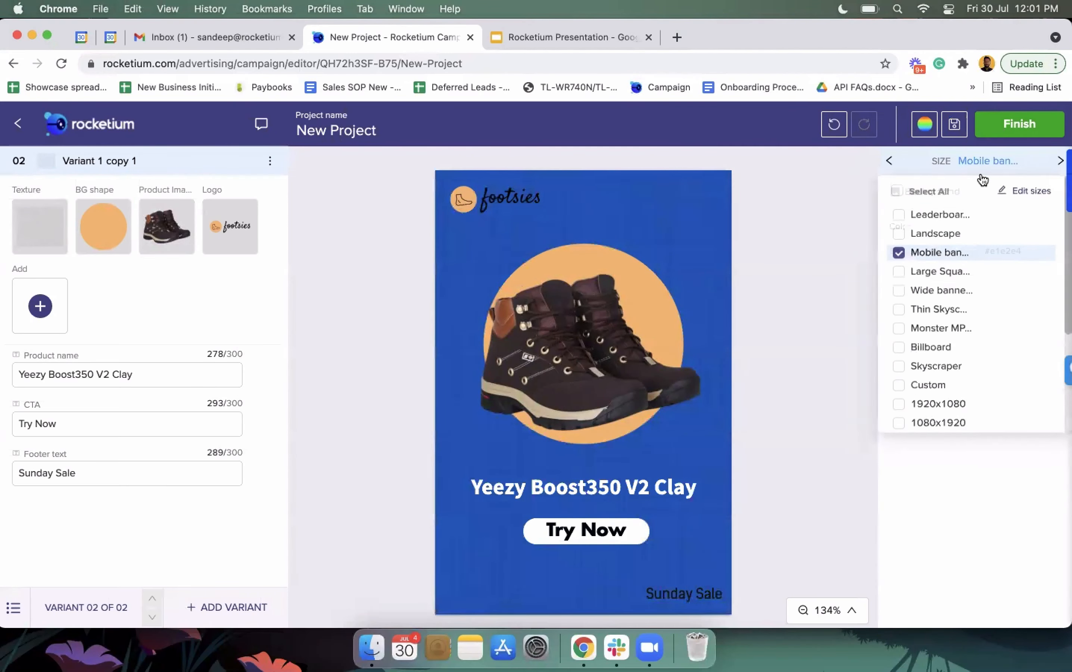
pyautogui.click(947, 236)
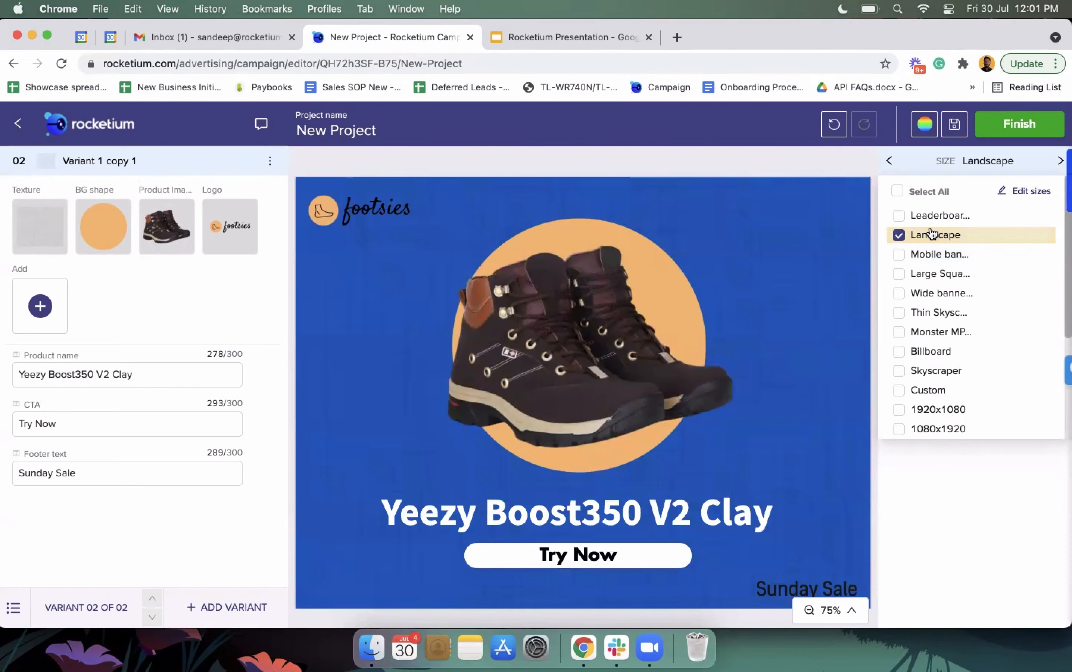
pyautogui.click(928, 216)
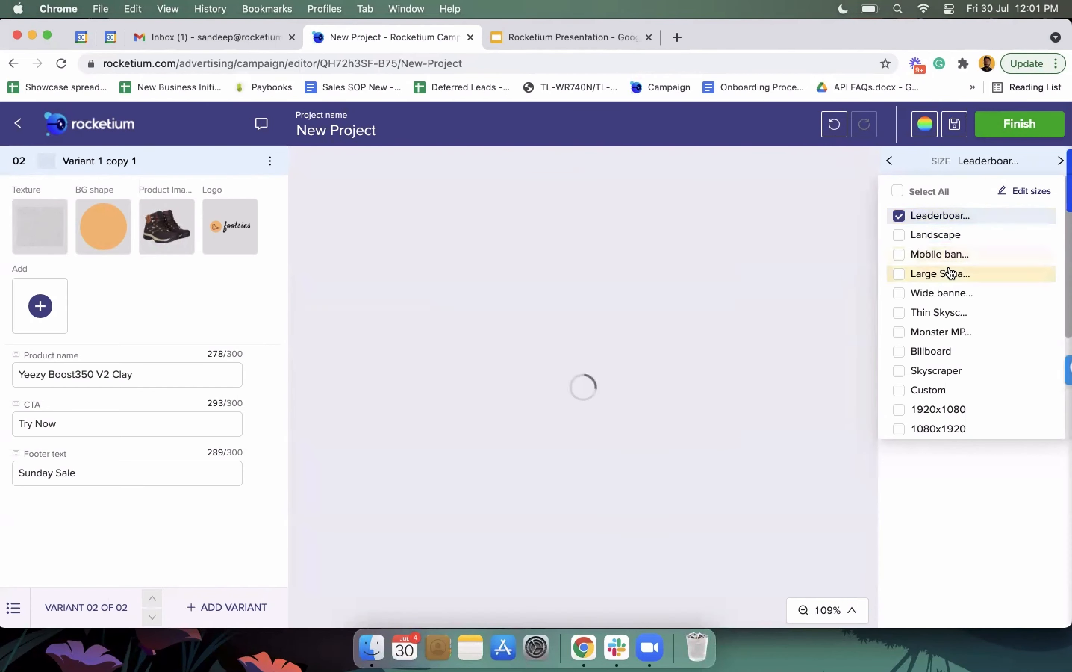
pyautogui.click(782, 179)
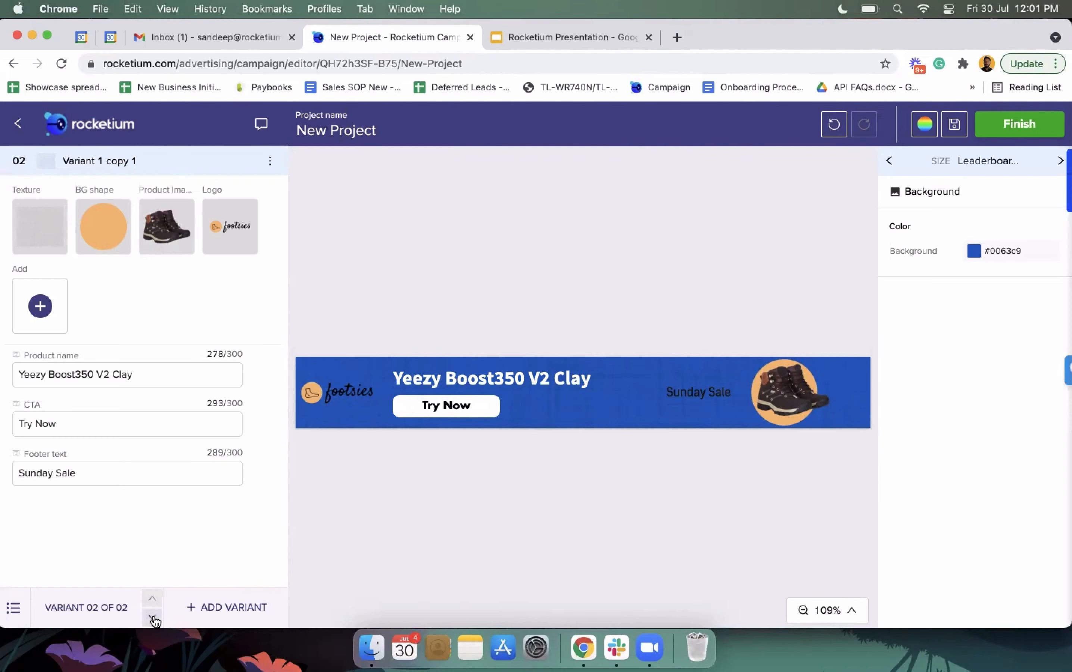
# Switch to the original Variant 1 and view it in the Landscape size for comparison.
pyautogui.click(152, 598)
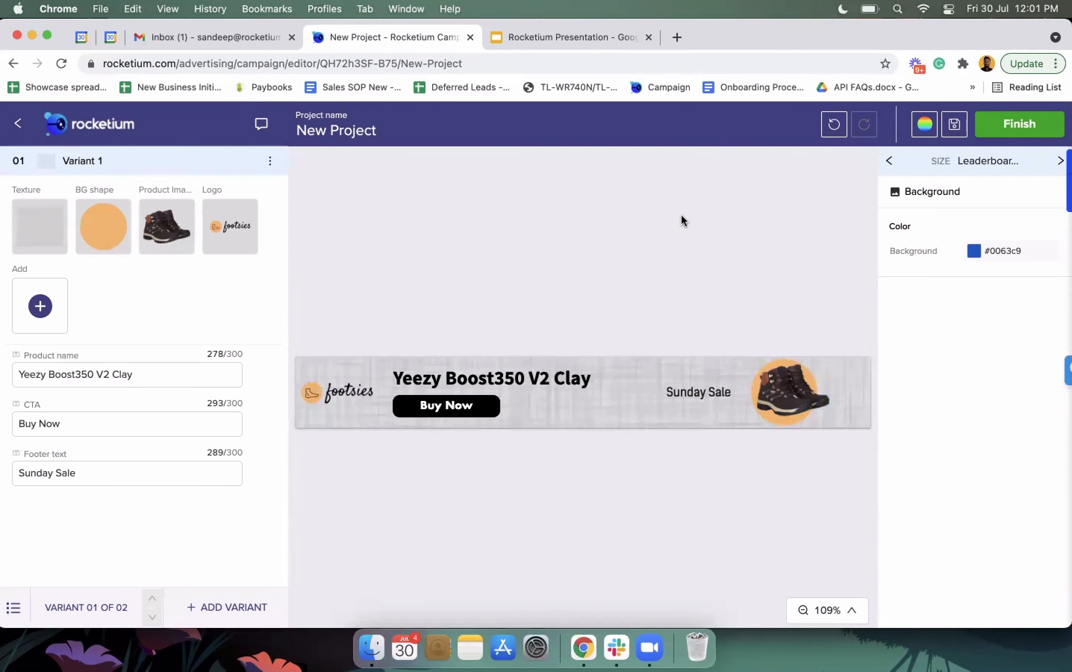
pyautogui.click(950, 161)
pyautogui.click(955, 236)
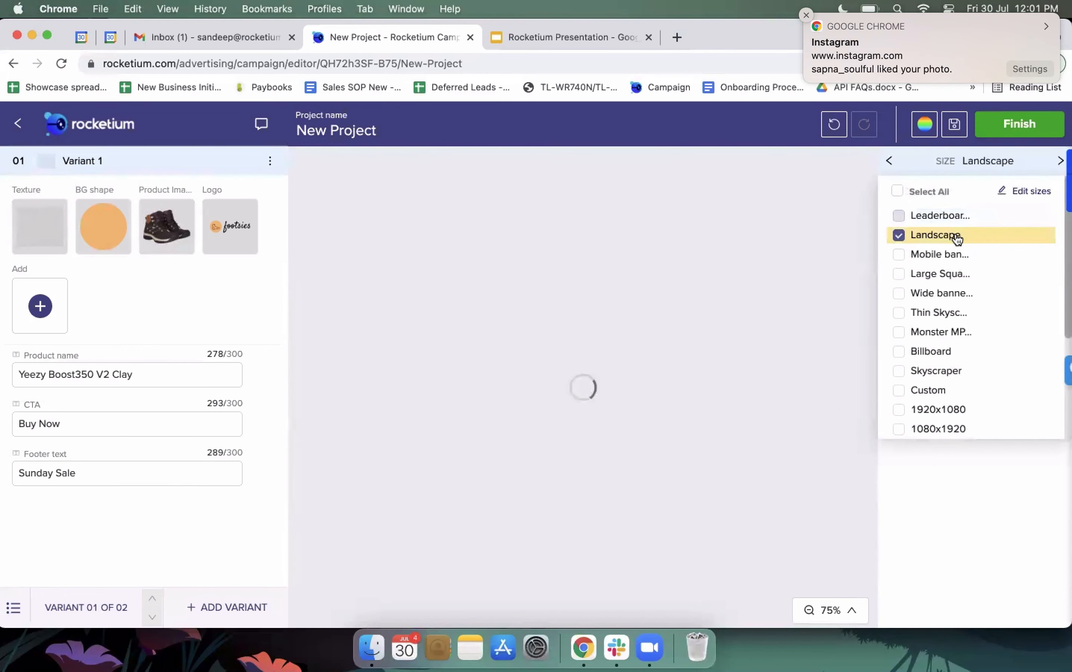
pyautogui.click(756, 189)
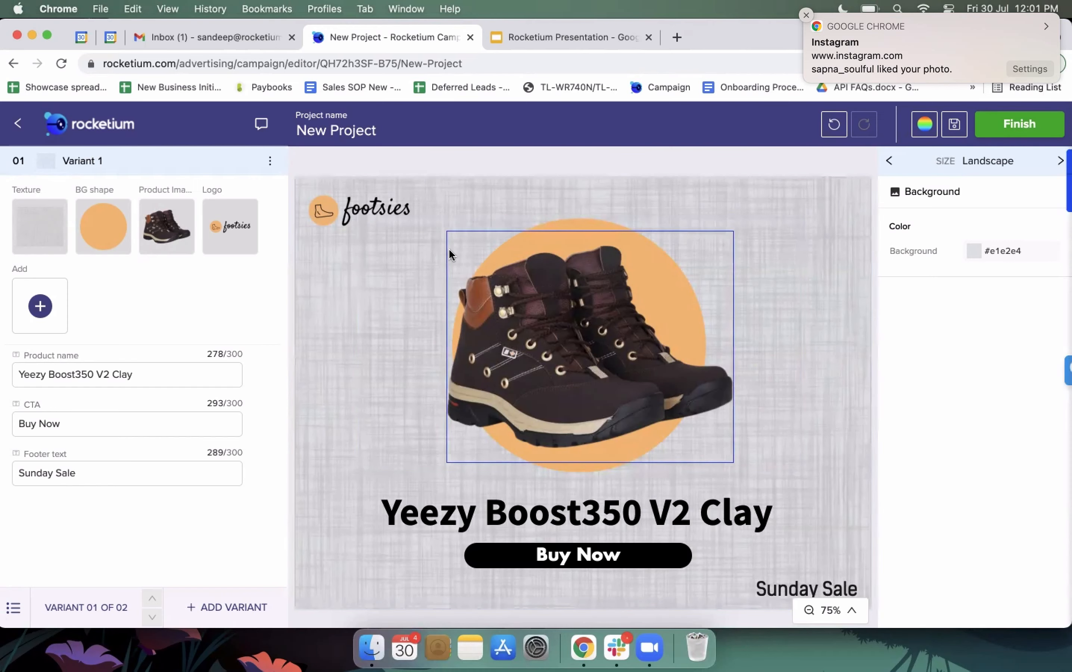
# Show the list of all variants along with the options for importing or exporting spreadsheet data.
pyautogui.click(13, 607)
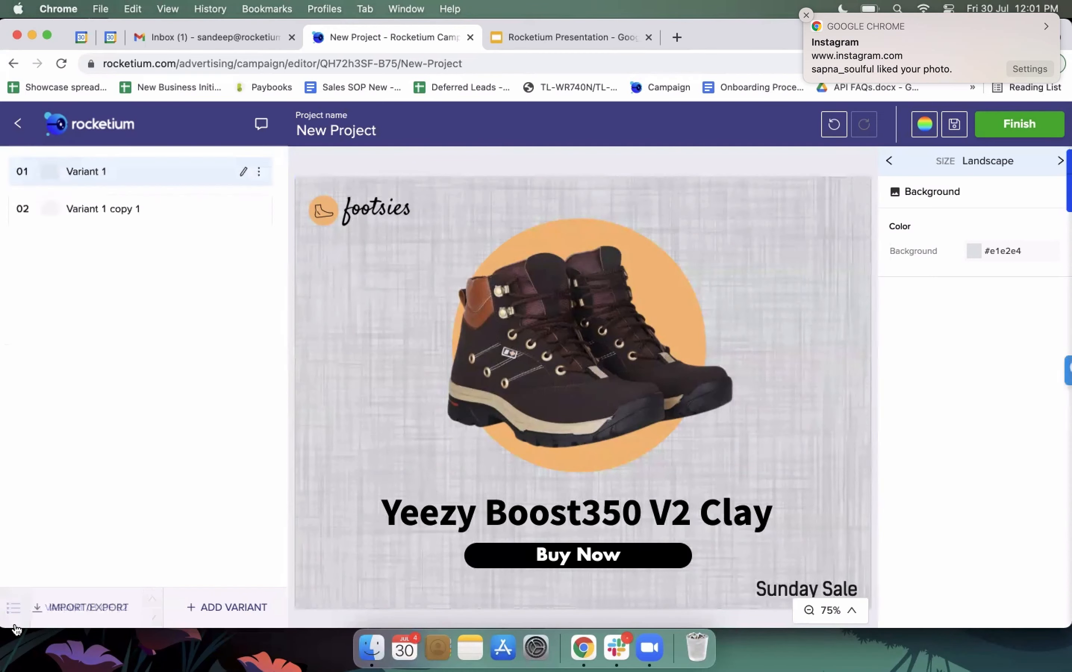
pyautogui.click(88, 609)
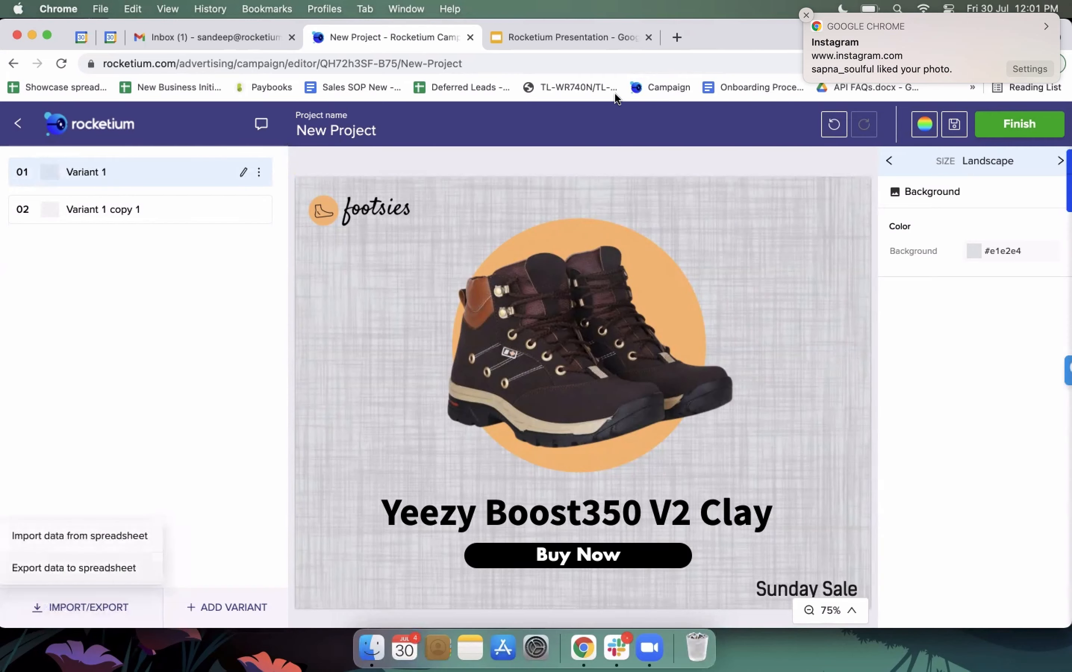
# Look at the Shoe template - Sheet1 Google Sheet in a new browser tab, and return to the shoe ad project.
pyautogui.click(677, 38)
pyautogui.write('shoe')
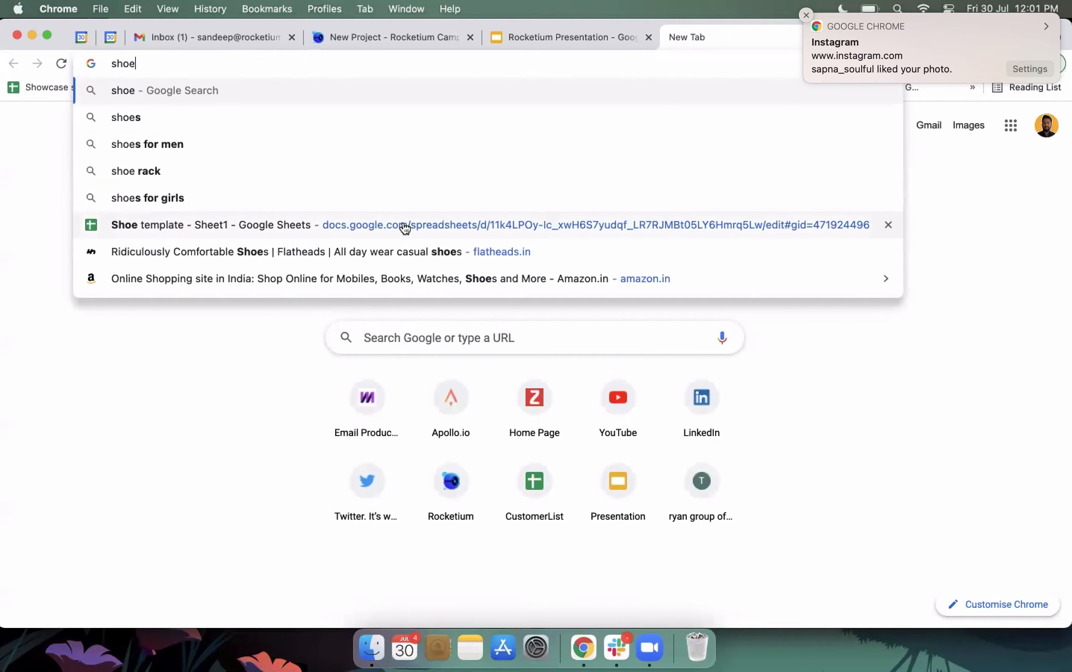
pyautogui.click(404, 229)
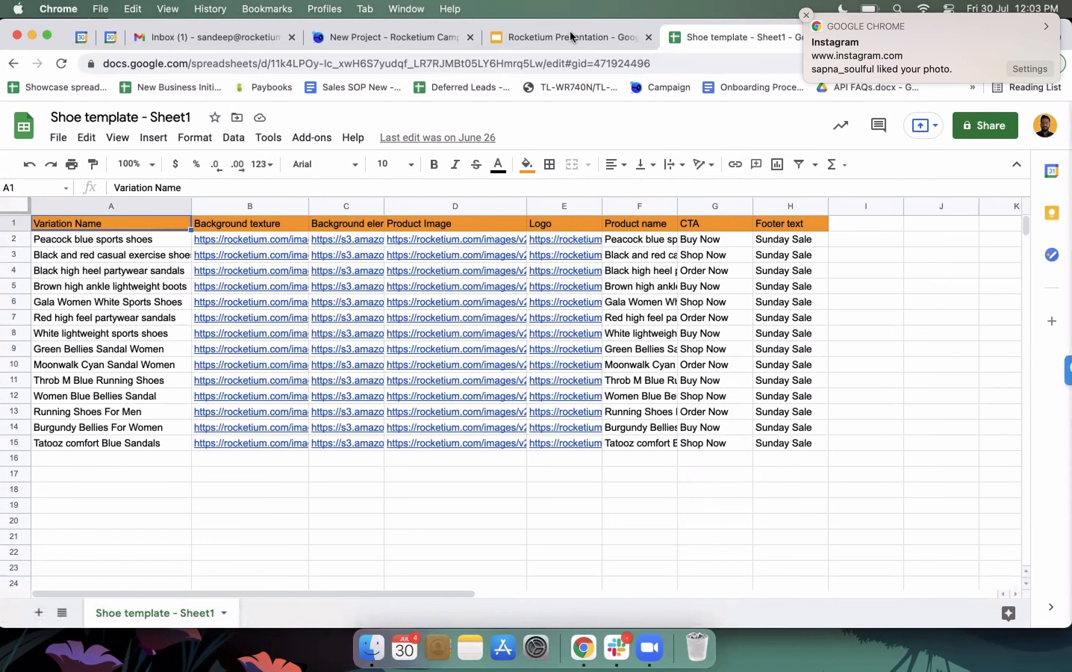
pyautogui.hotkey('ctrl', 'shift', 'Tab')
pyautogui.hotkey('ctrl', 'shift', 'Tab')
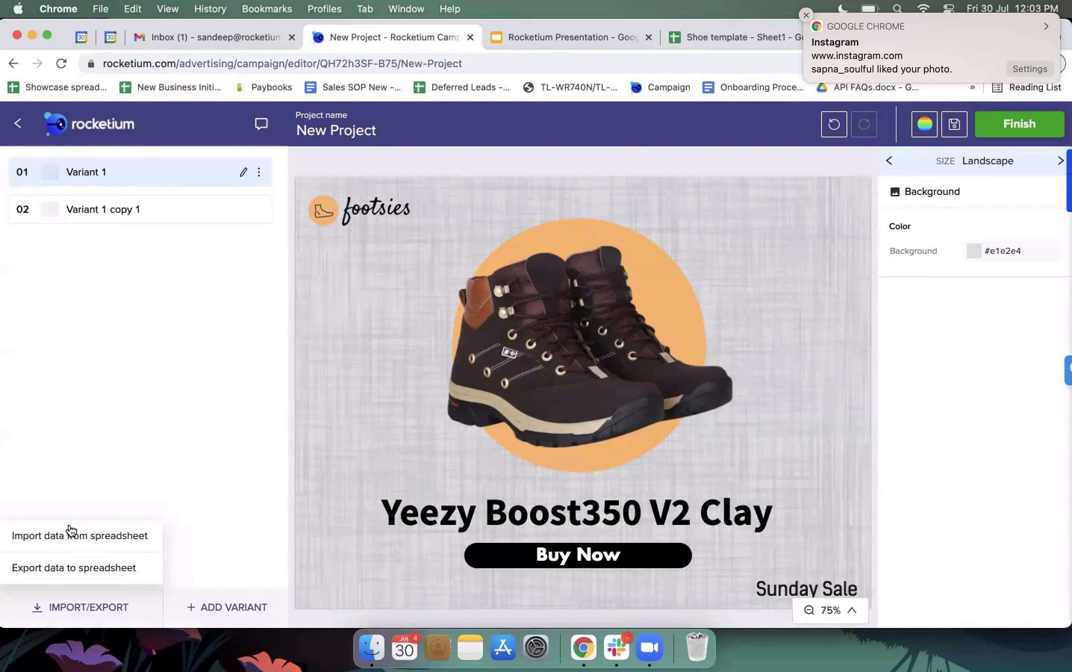
# Import variant data from Shoe template - Sheet1.csv in the Desktop's Spreadsheets folder.
pyautogui.click(50, 536)
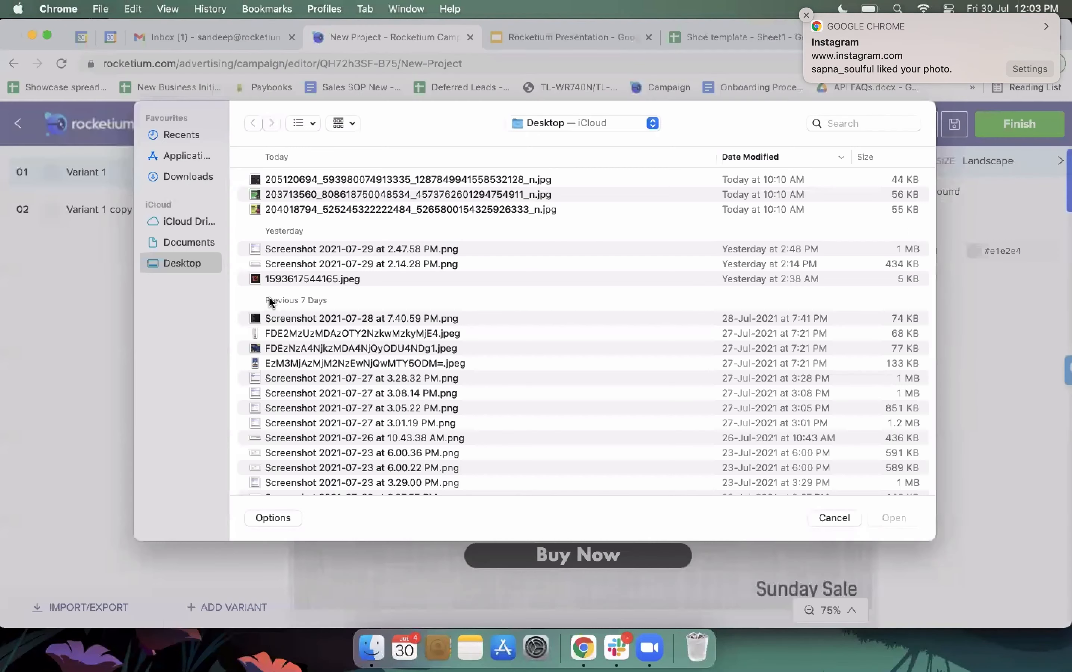
pyautogui.scroll(-10, 383, 387)
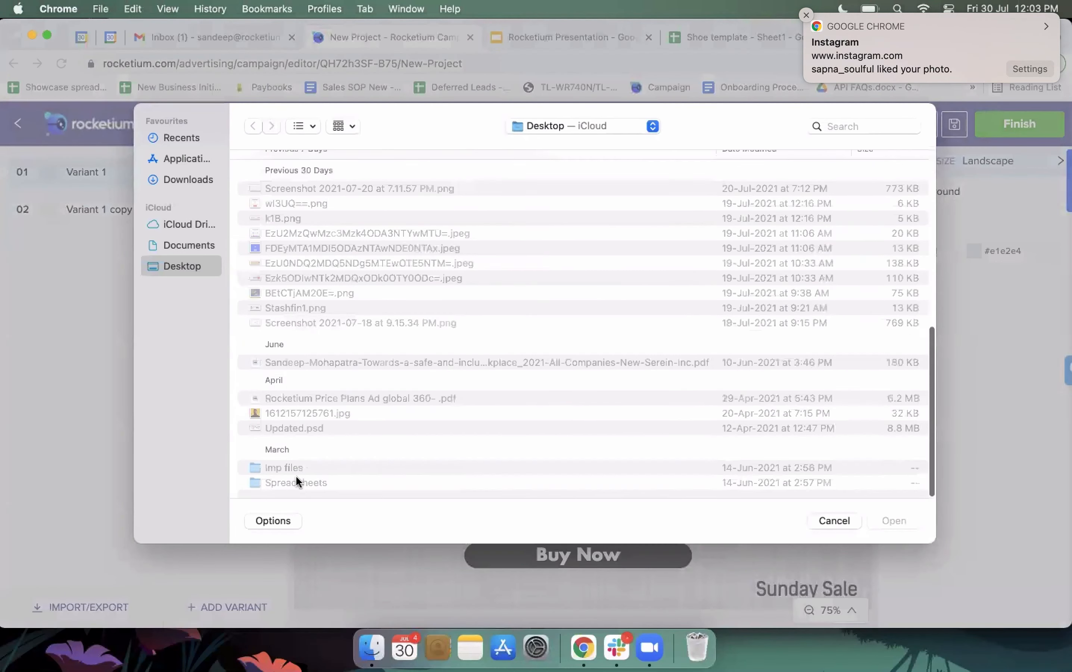
pyautogui.click(284, 483)
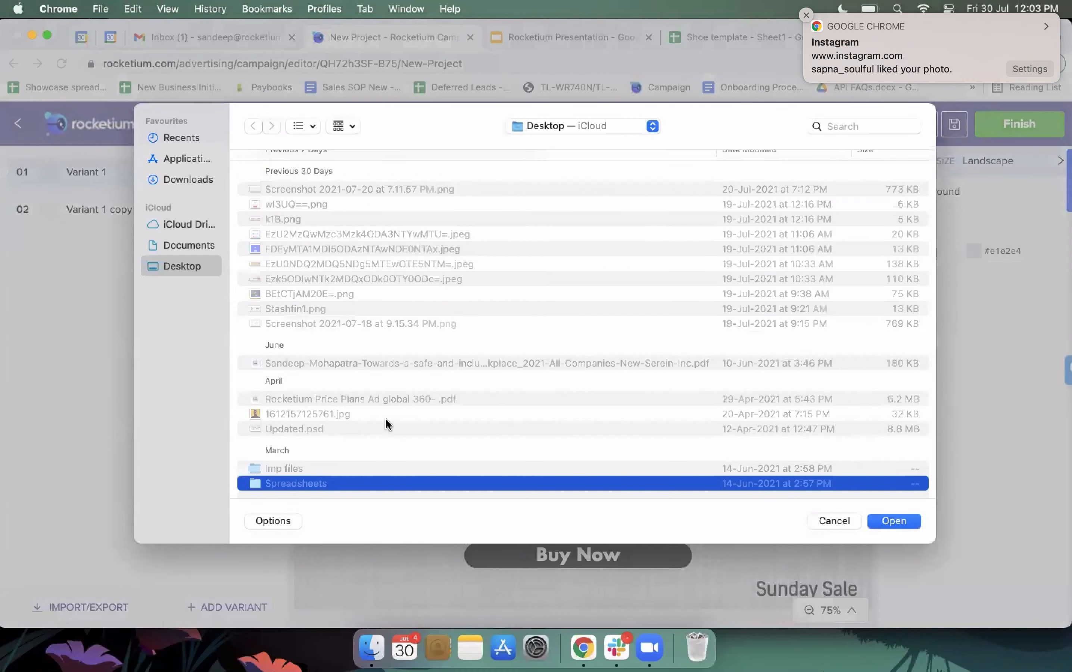
pyautogui.doubleClick(261, 483)
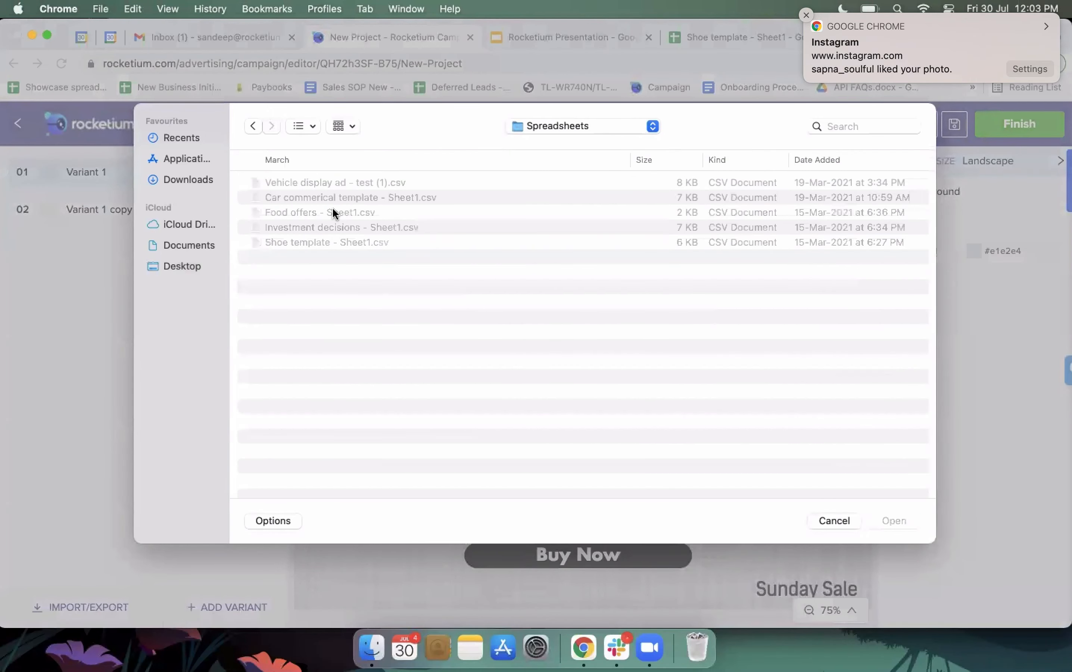
pyautogui.doubleClick(290, 242)
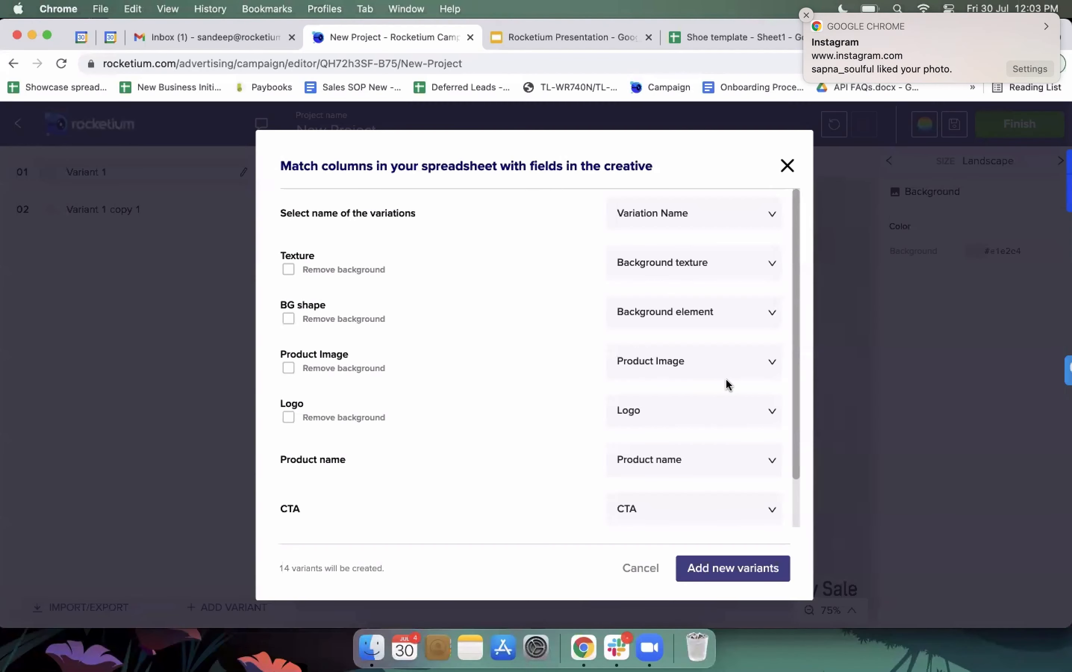
# Review the matched spreadsheet columns and add the new variants, replacing the existing ones.
pyautogui.scroll(-3, 727, 383)
pyautogui.scroll(3, 727, 383)
pyautogui.click(740, 574)
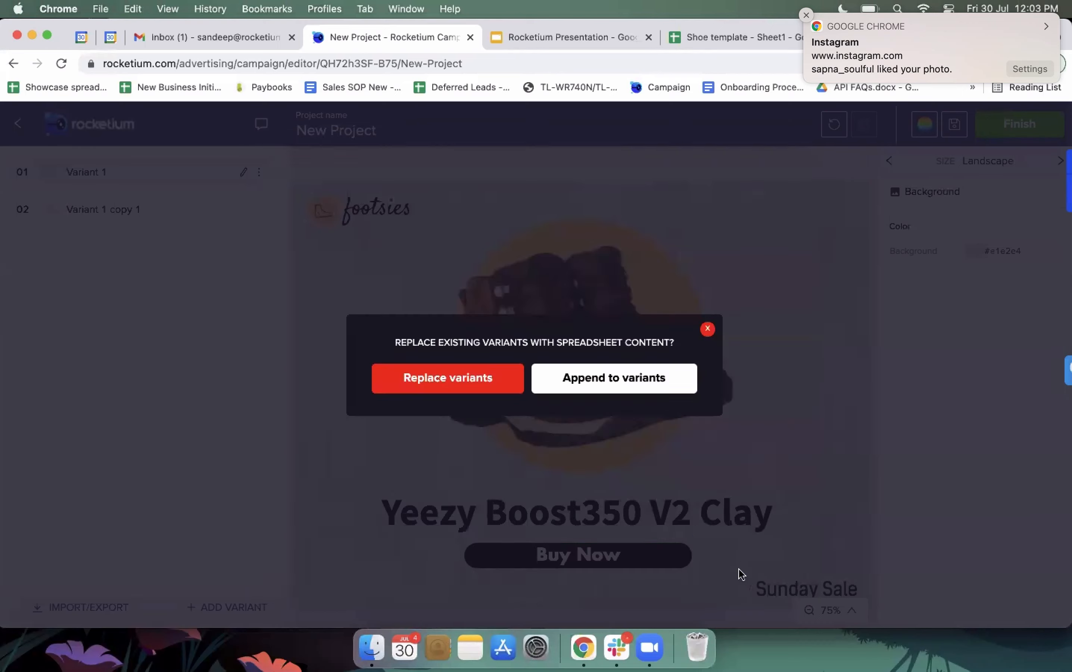
pyautogui.click(474, 388)
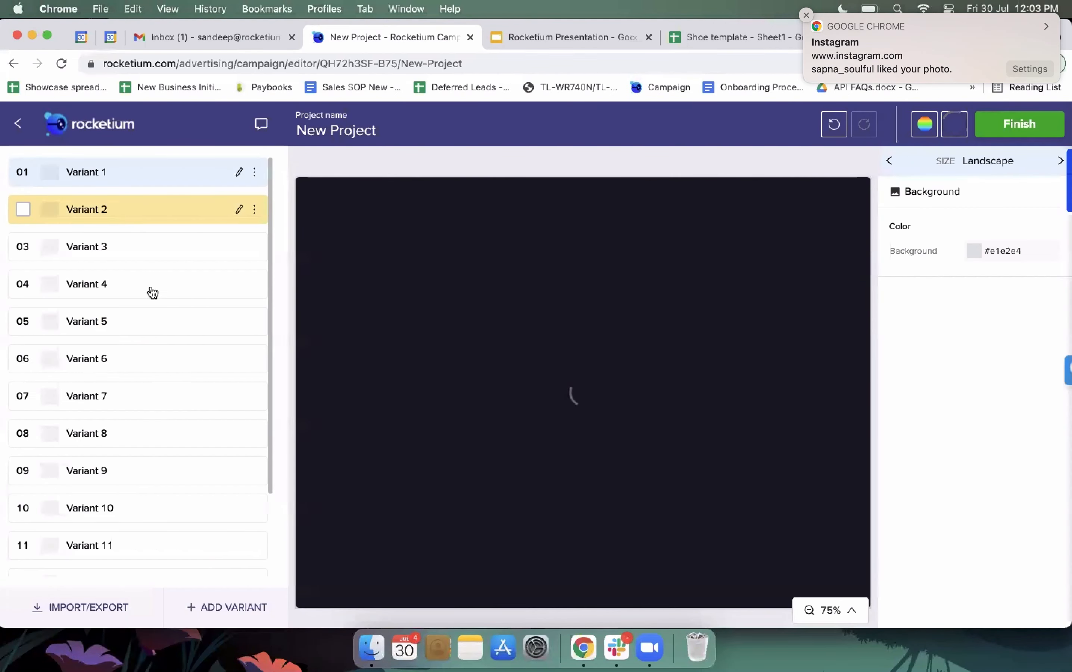
# Preview imported variants 9, 10, 11 and 13 in the Landscape size.
pyautogui.scroll(-3, 165, 345)
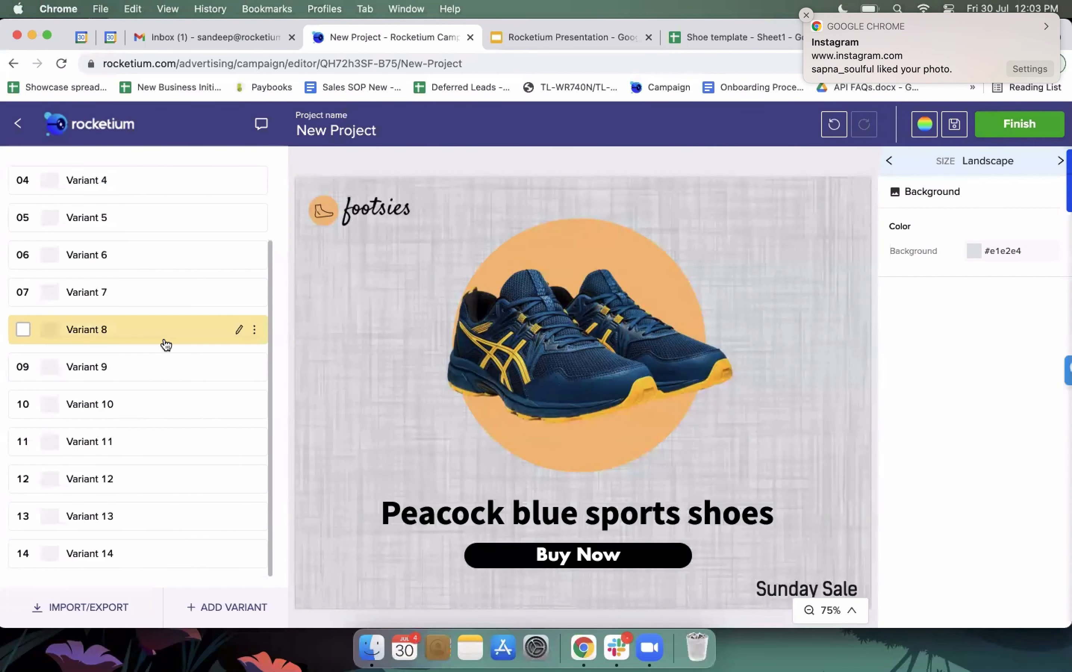
pyautogui.click(166, 382)
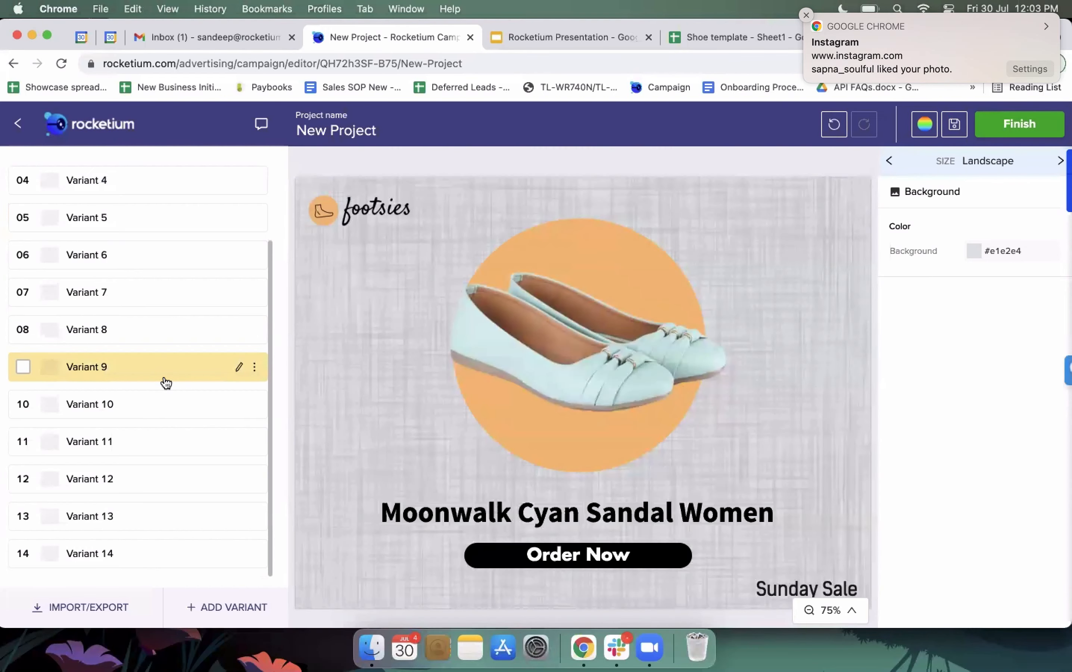
pyautogui.click(164, 413)
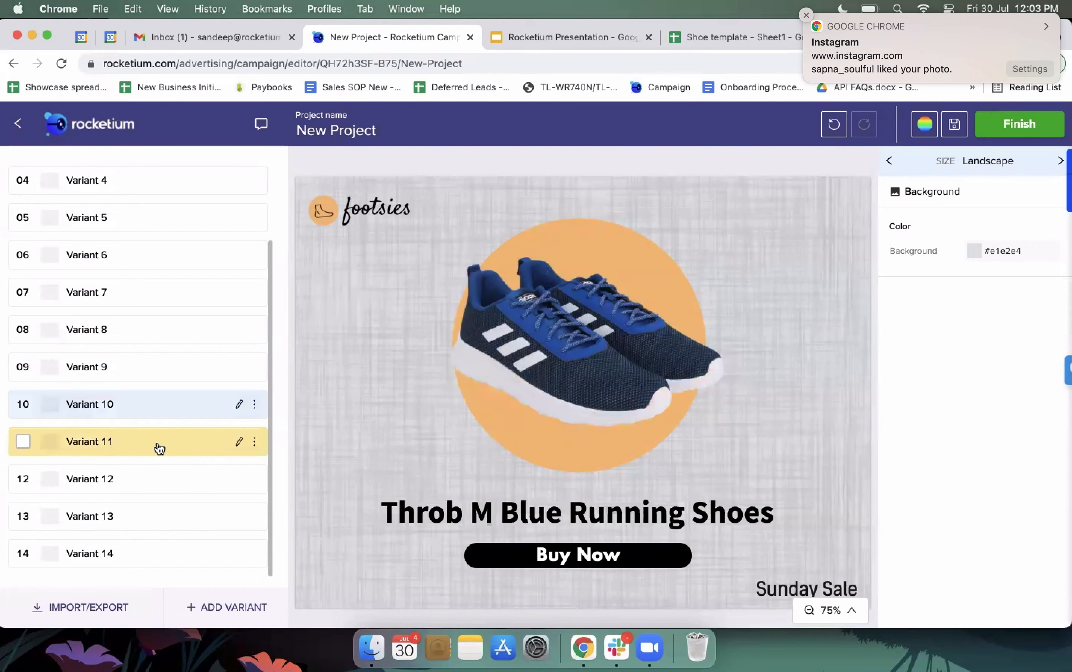
pyautogui.click(155, 446)
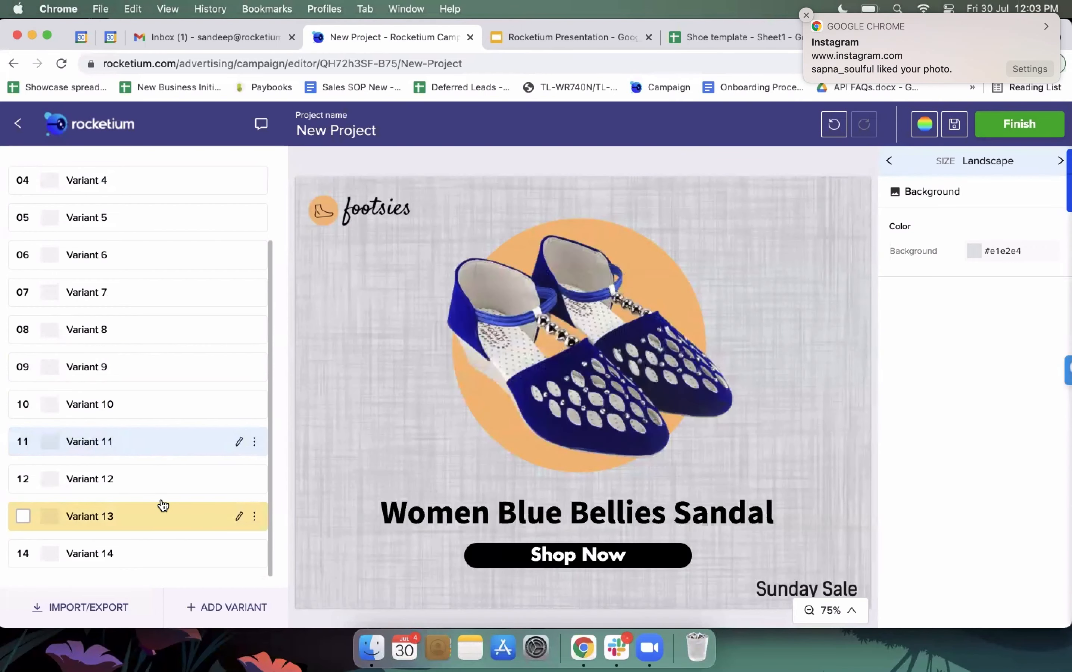
pyautogui.click(163, 507)
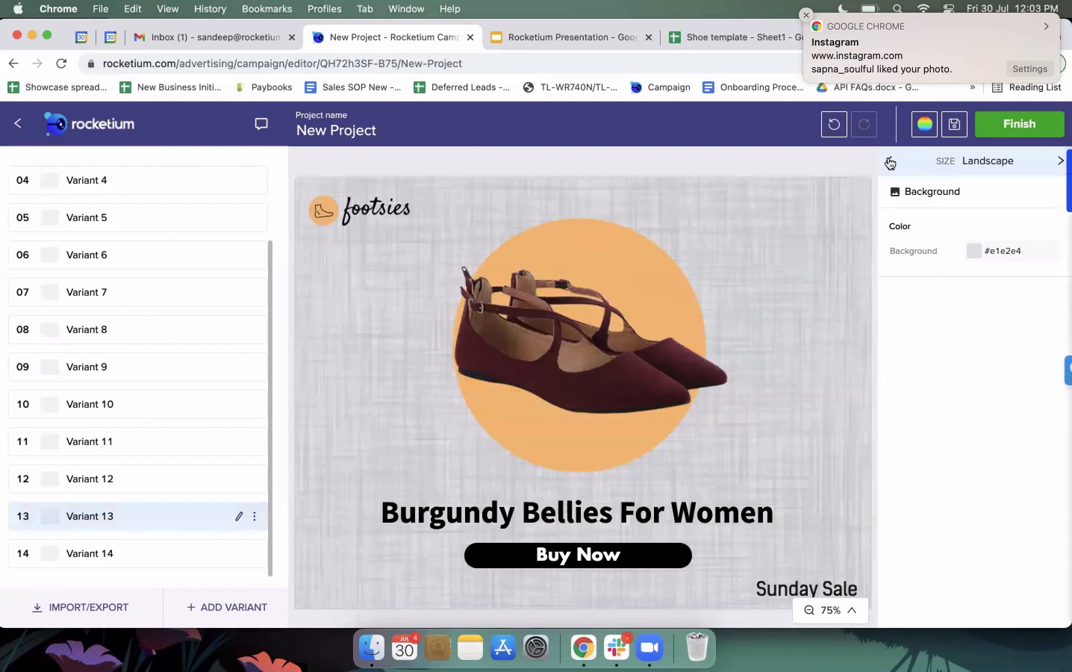
# View Variant 13 in the Leaderboard size and select its product name text.
pyautogui.click(889, 160)
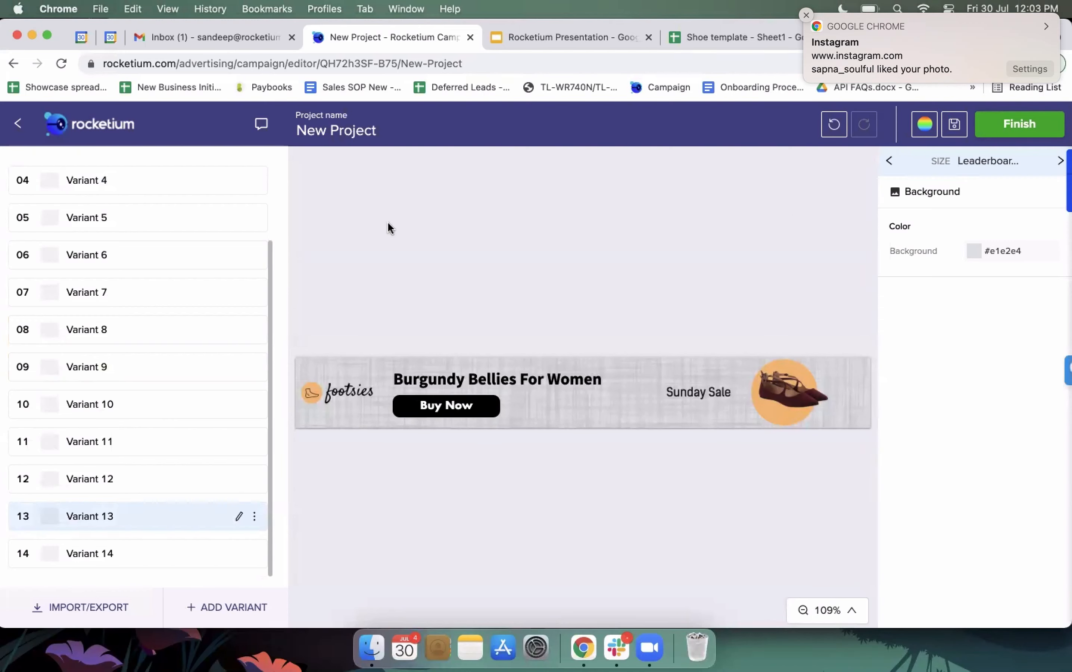
pyautogui.scroll(3, 238, 214)
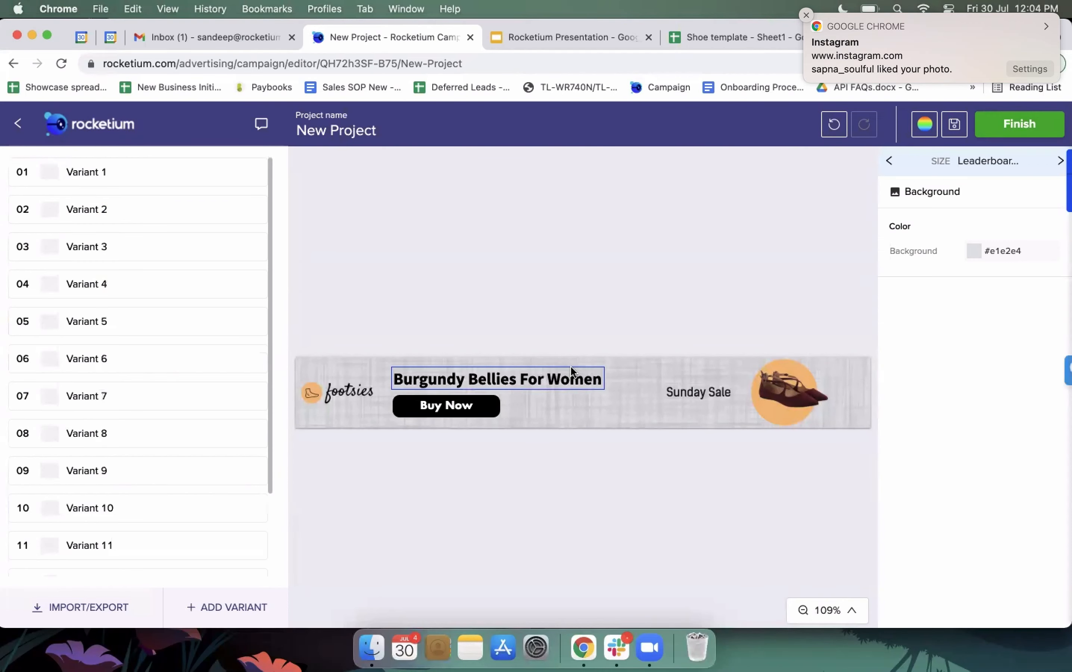
pyautogui.click(548, 382)
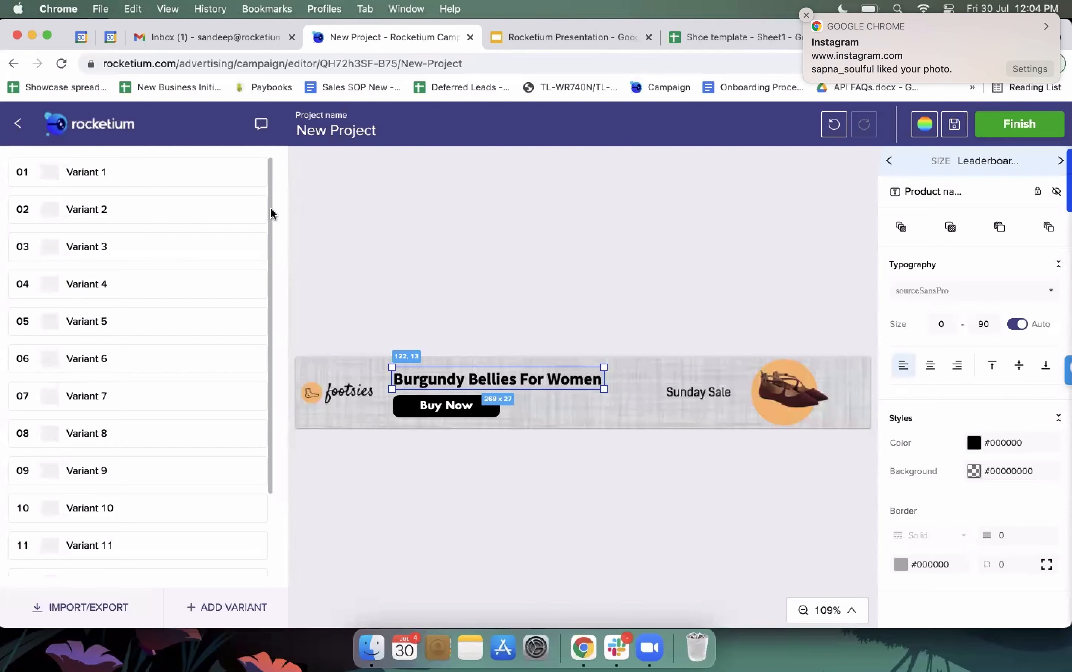
# Open Variant 1's content fields and the finish options, and return to the projects list.
pyautogui.click(242, 173)
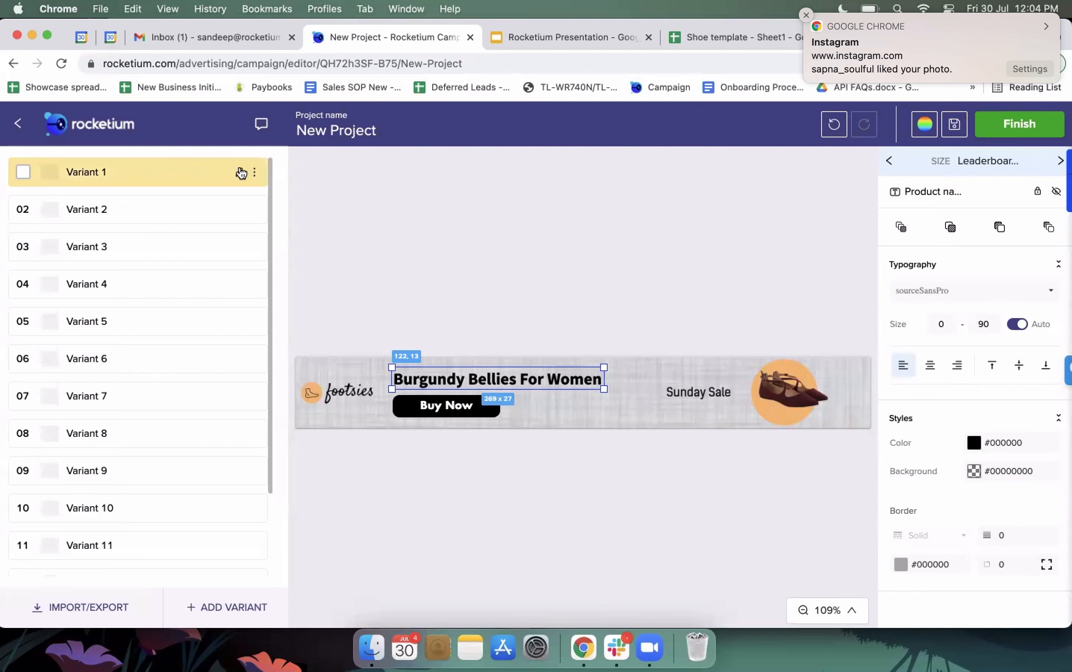
pyautogui.click(241, 172)
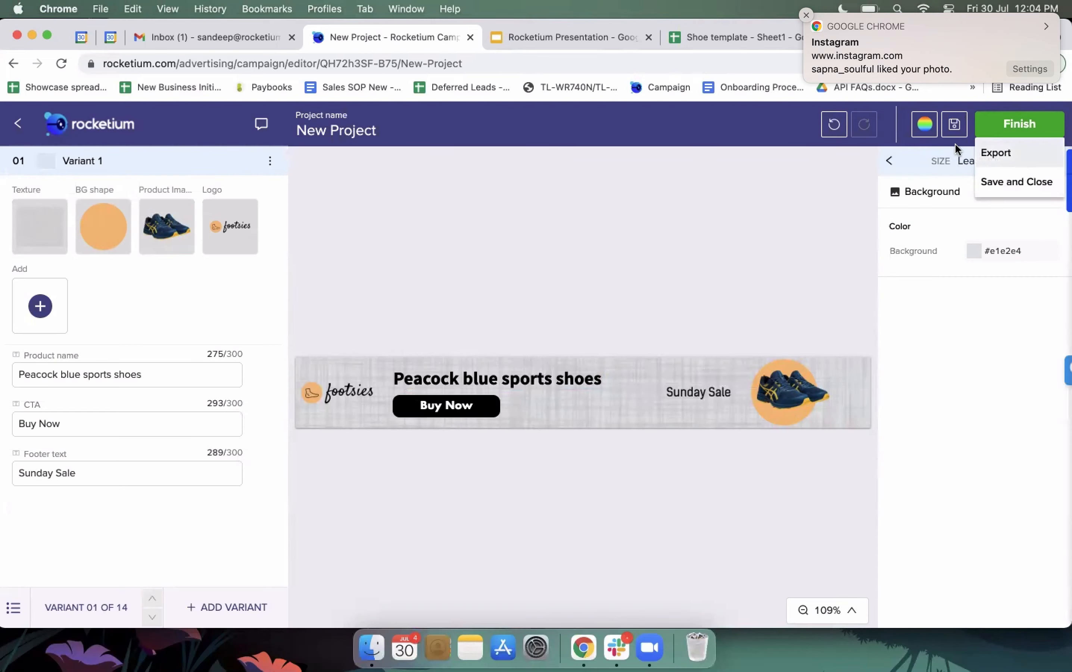
pyautogui.click(17, 124)
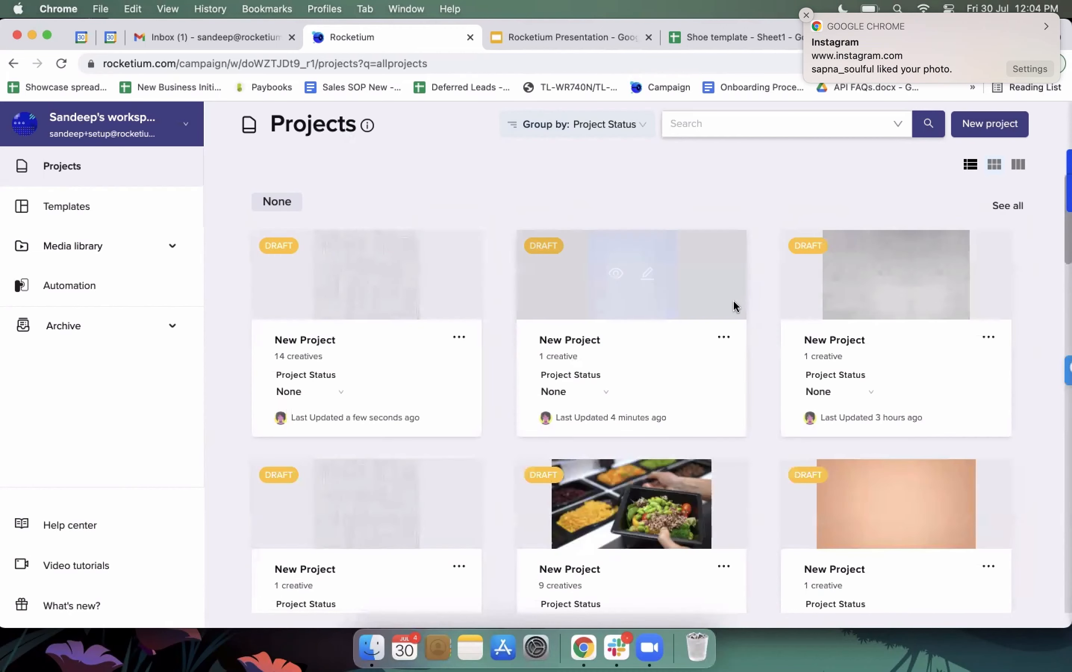
# Check the options of a one-creative New Project and browse the projects grouped by status, from None to Published.
pyautogui.click(724, 337)
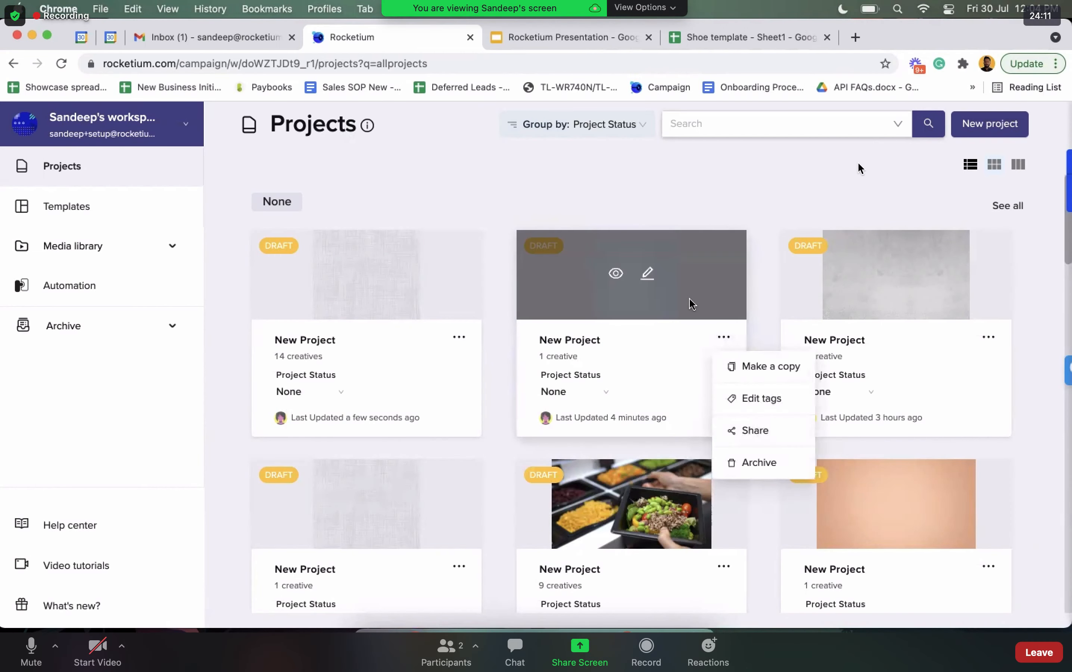
pyautogui.click(665, 180)
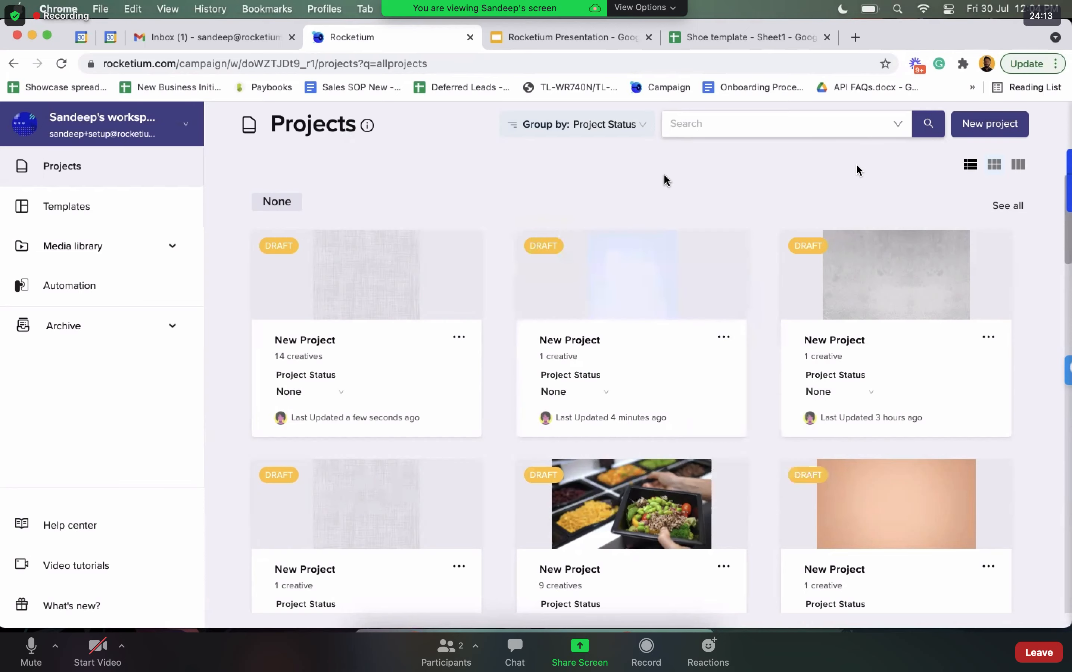
pyautogui.scroll(-2, 789, 419)
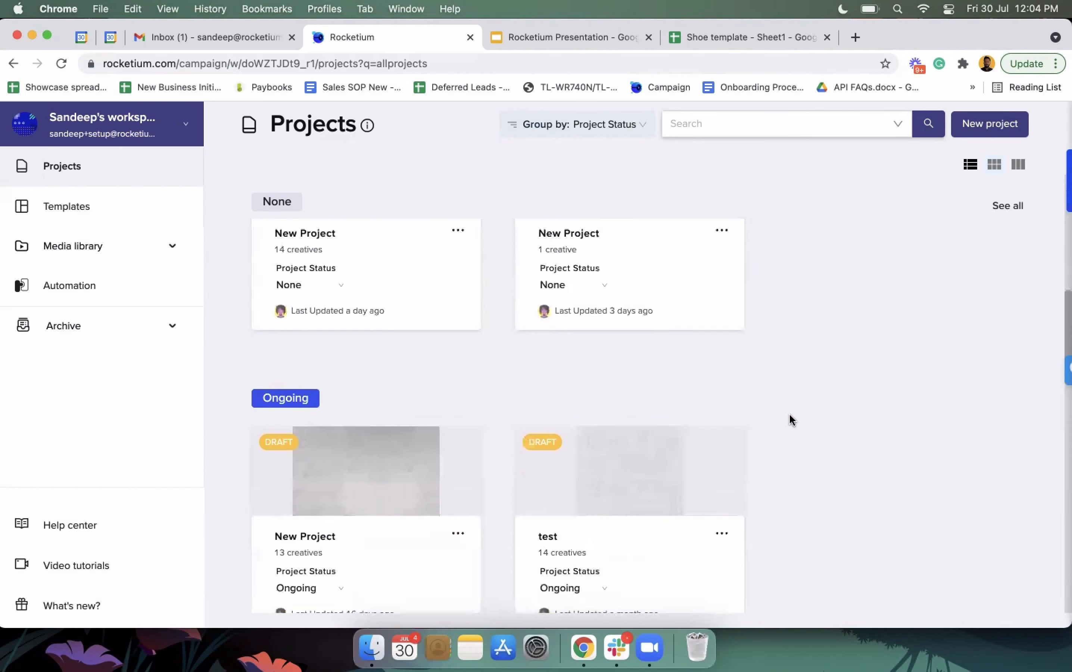
pyautogui.scroll(-5, 602, 223)
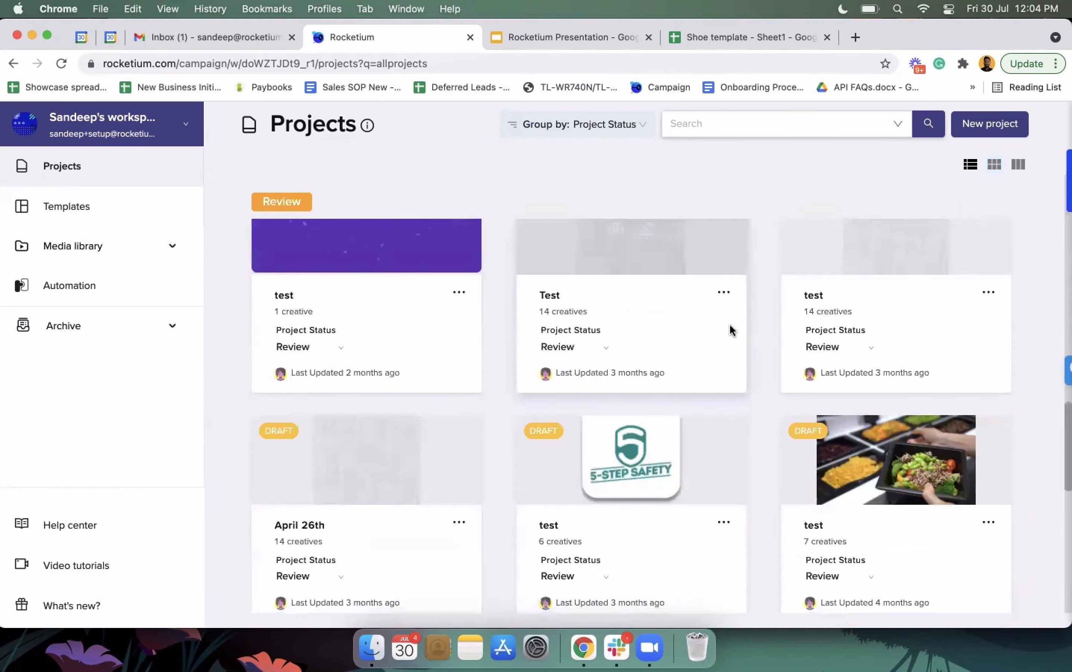
pyautogui.scroll(-5, 732, 330)
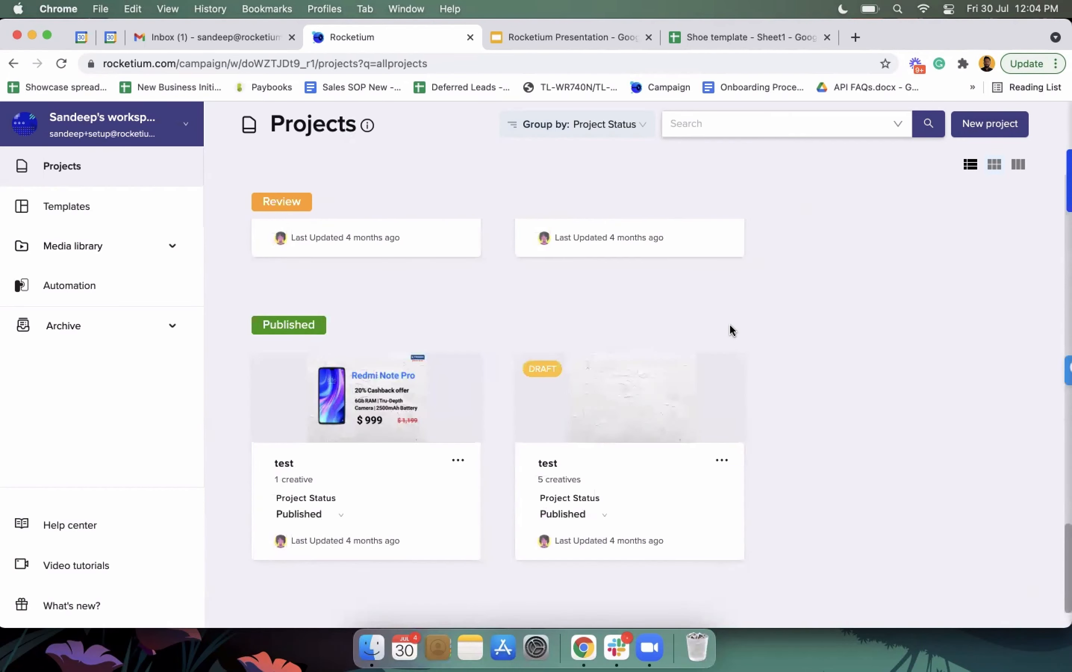
pyautogui.scroll(3, 732, 330)
pyautogui.scroll(15, 732, 331)
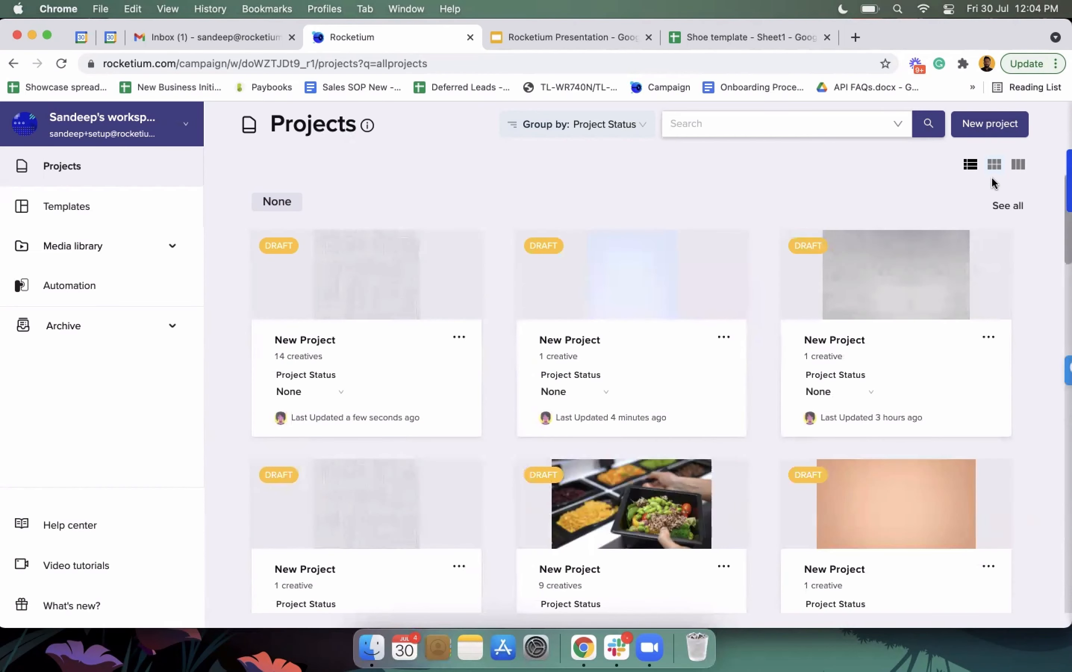
# Show the projects as status columns, open the Ongoing project "test" for editing and check its finish options.
pyautogui.click(1019, 164)
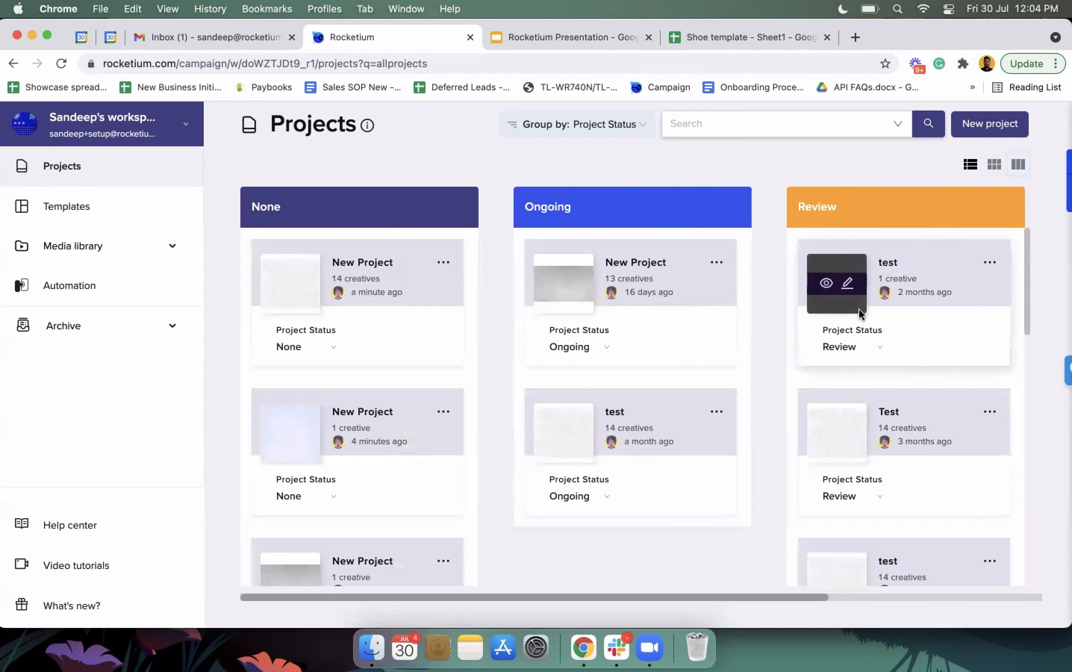
pyautogui.moveTo(863, 444)
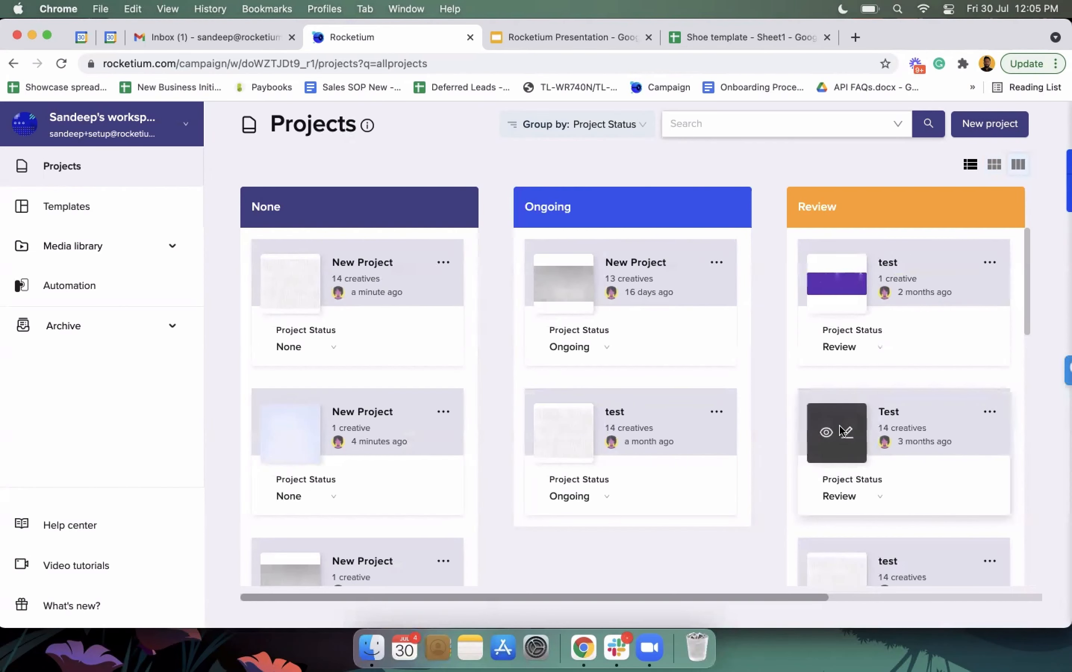
pyautogui.scroll(-2, 841, 431)
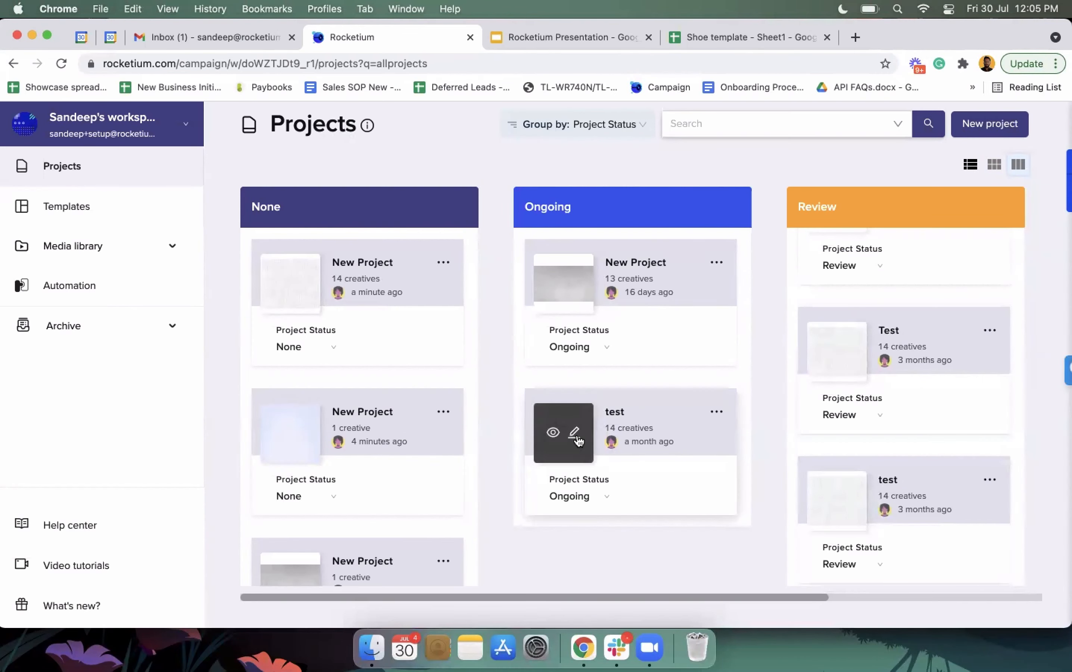
pyautogui.click(574, 433)
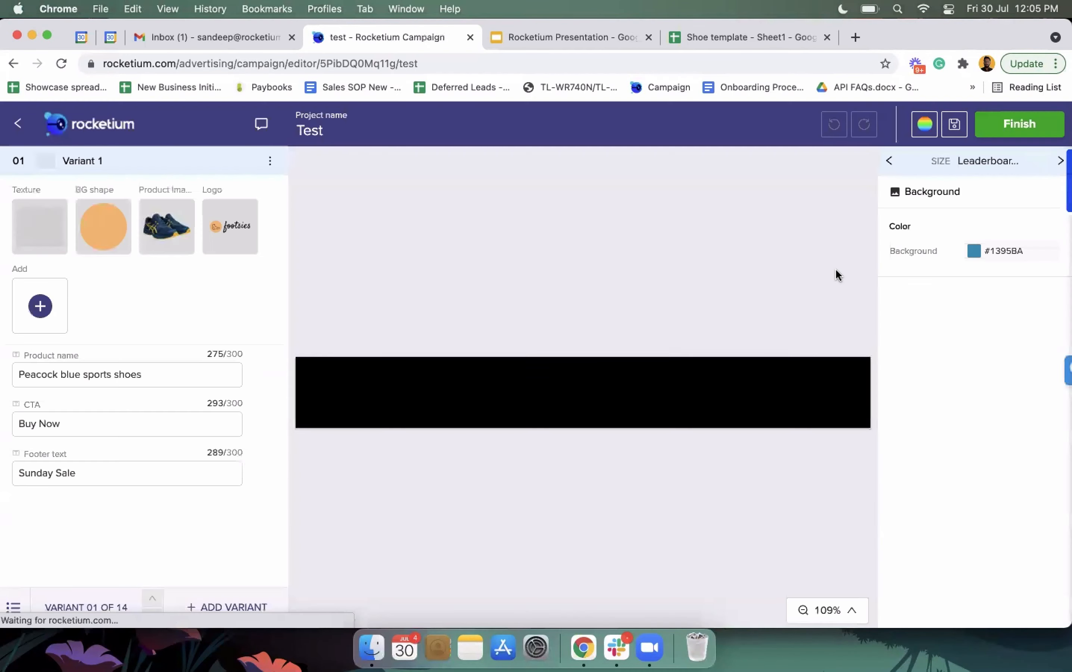
pyautogui.click(1019, 127)
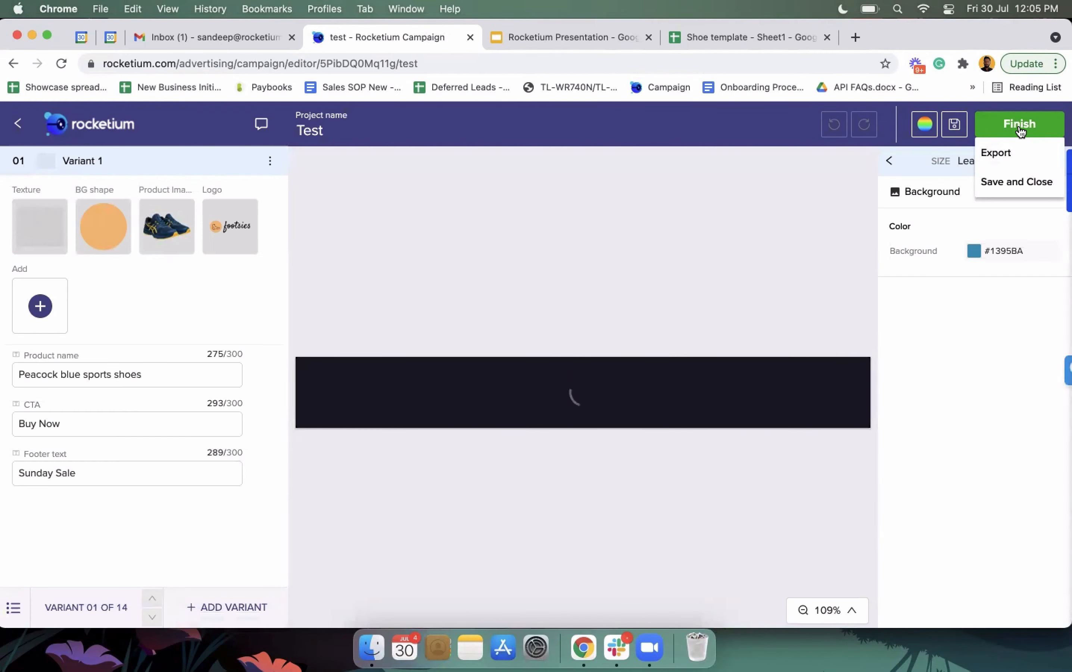
# List all the project's variants and delete Variants 5, 9, 10, 11 and 12 individually.
pyautogui.click(14, 607)
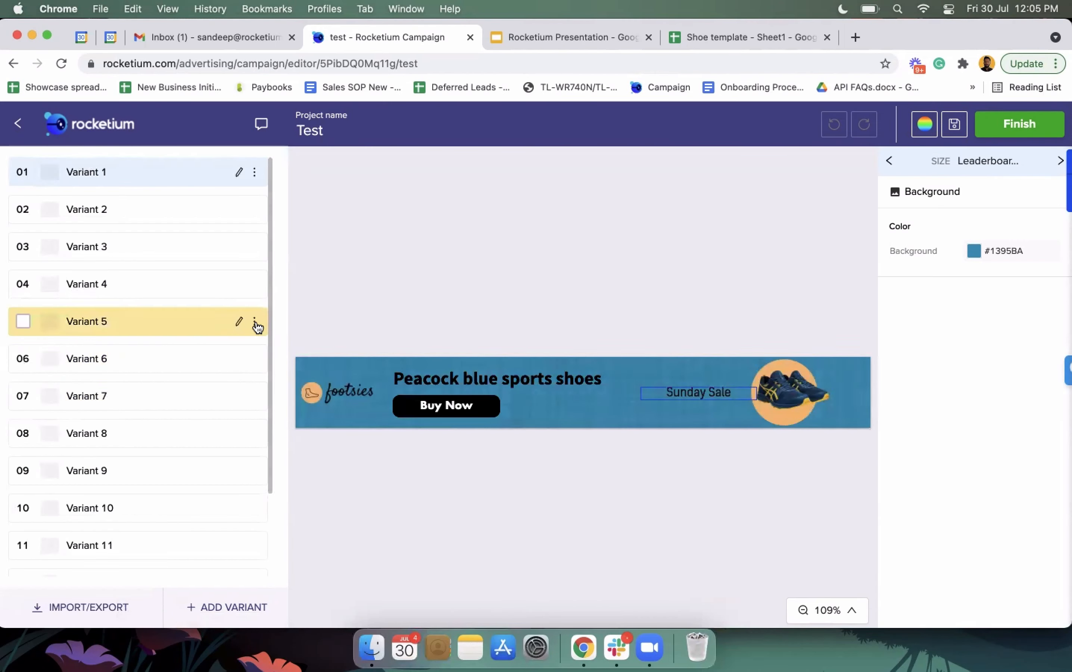
pyautogui.click(255, 322)
pyautogui.click(208, 382)
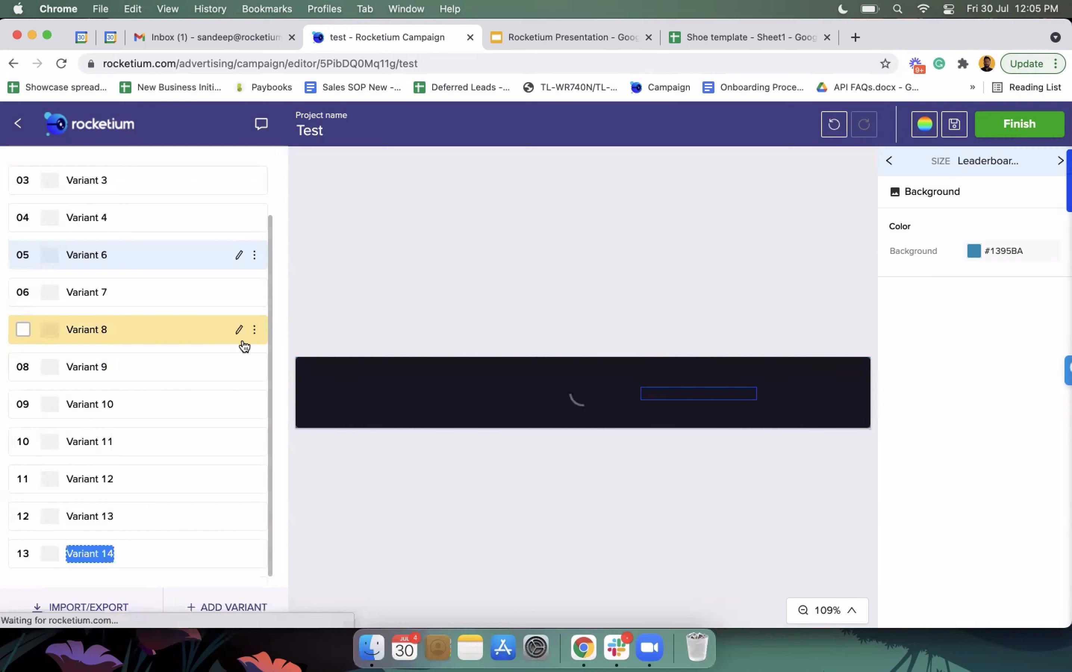
pyautogui.click(255, 366)
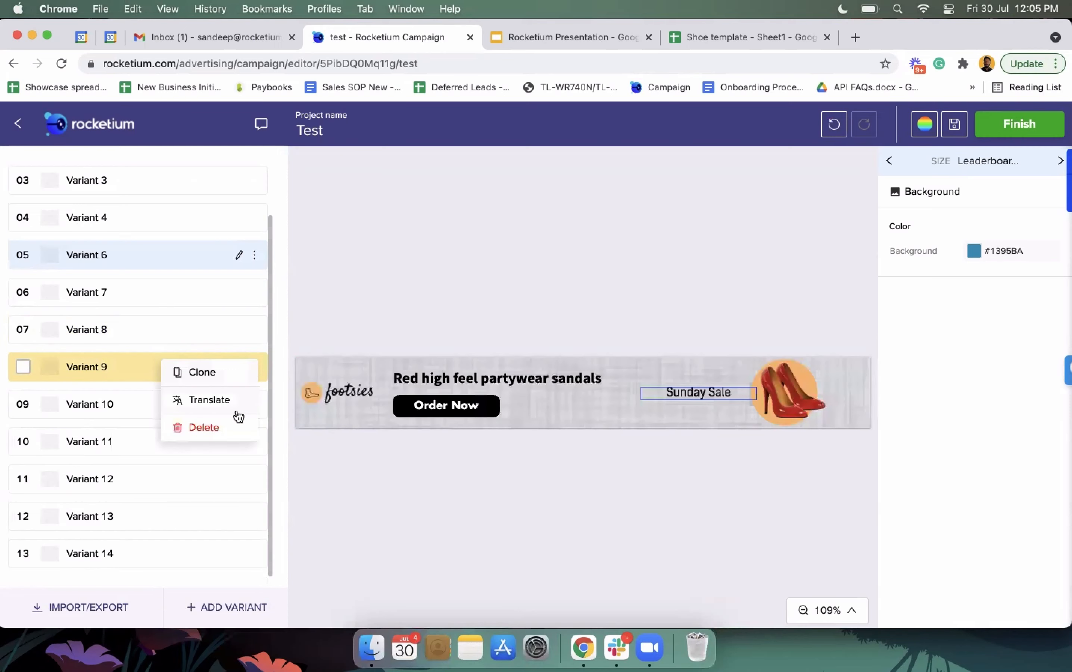
pyautogui.click(206, 428)
pyautogui.click(253, 404)
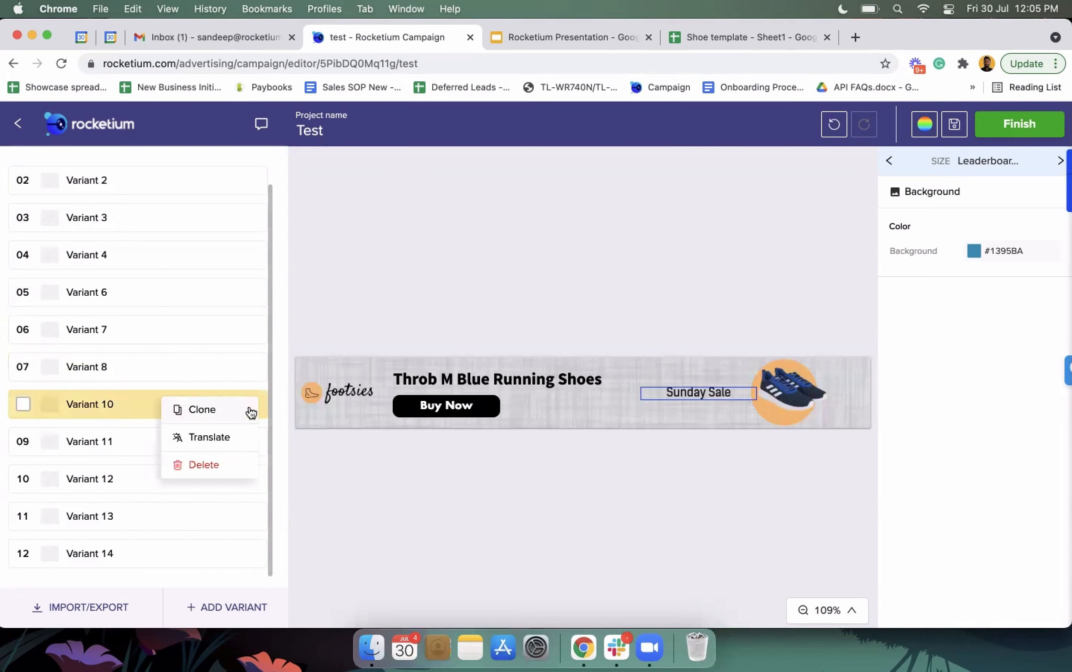
pyautogui.click(213, 464)
pyautogui.click(258, 434)
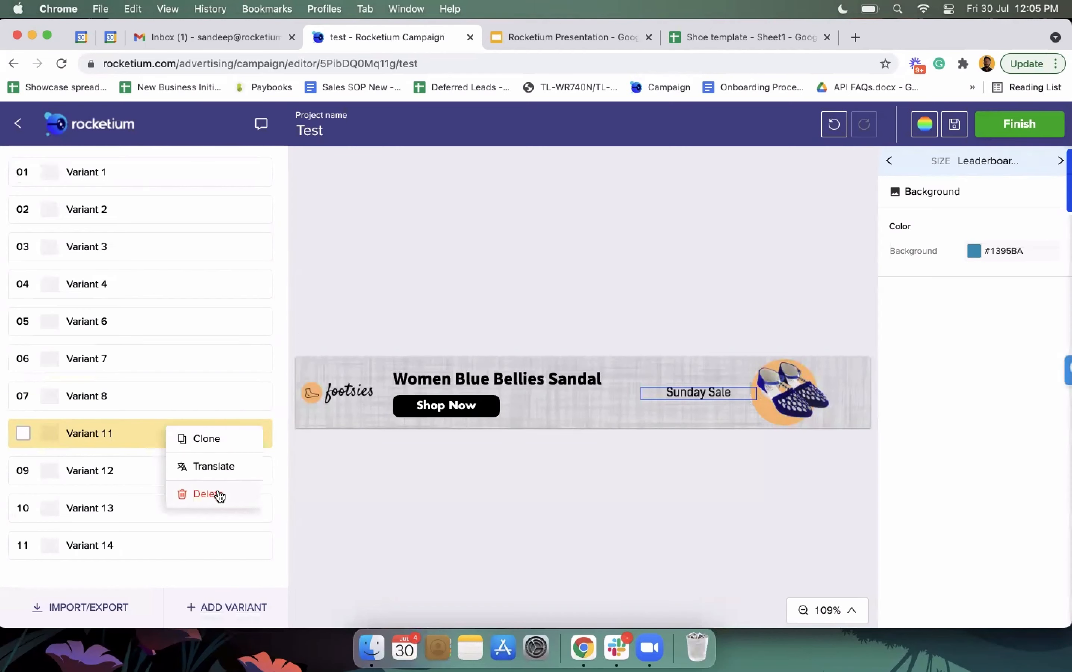
pyautogui.click(217, 494)
pyautogui.click(258, 433)
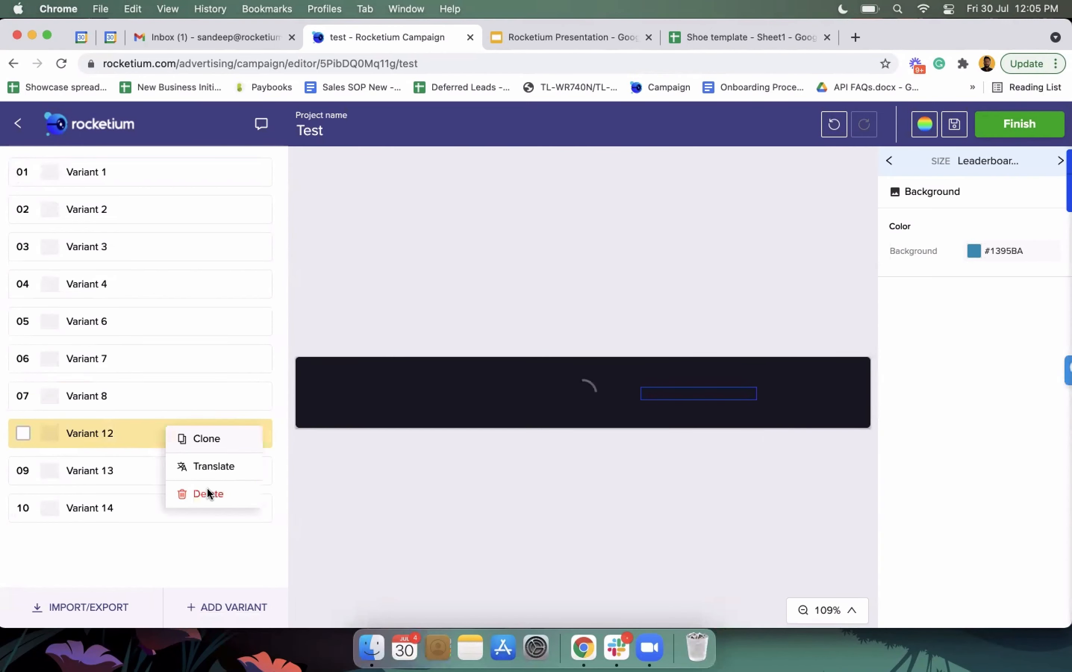
pyautogui.click(209, 493)
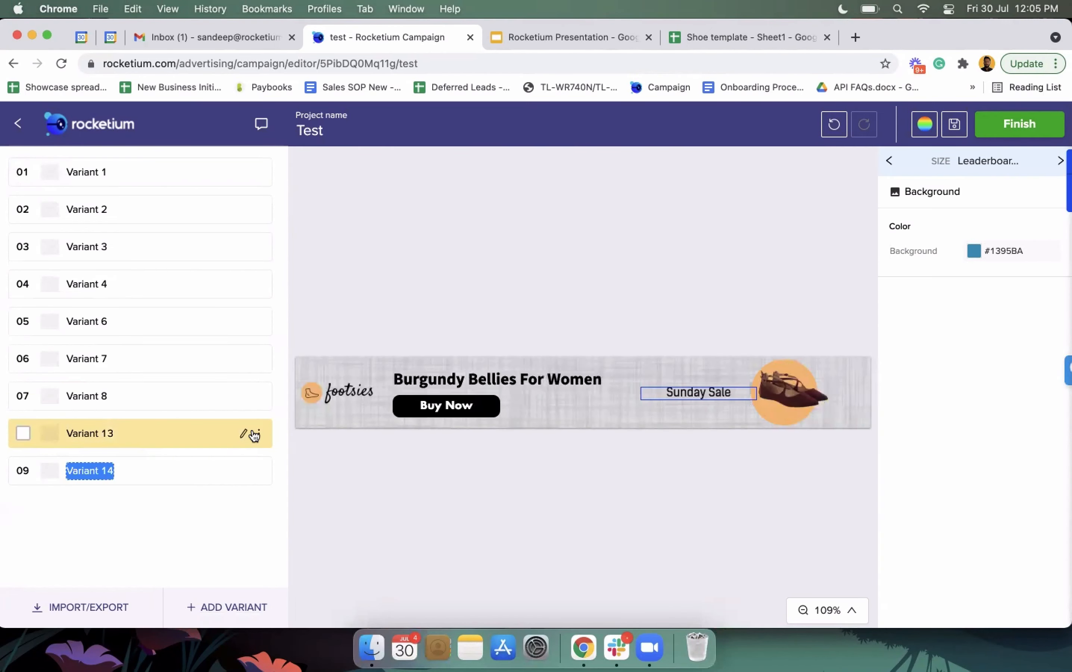
# Delete Variants 4, 6, 7, 8, 13 and 14 together, keeping only the first three variants.
pyautogui.click(23, 284)
pyautogui.click(23, 358)
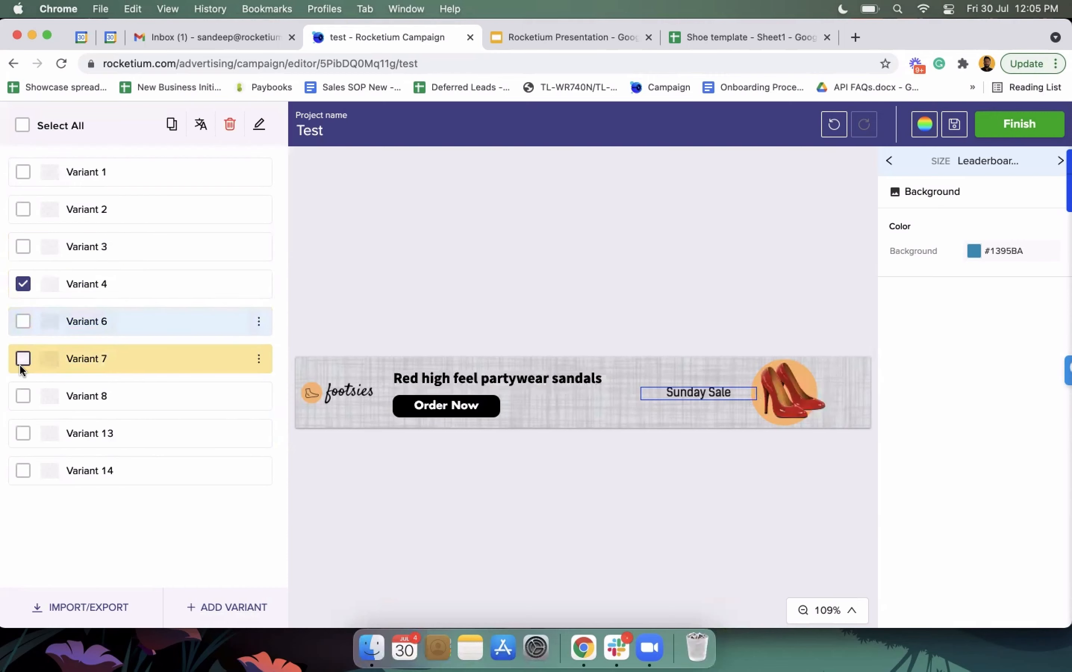
pyautogui.click(24, 436)
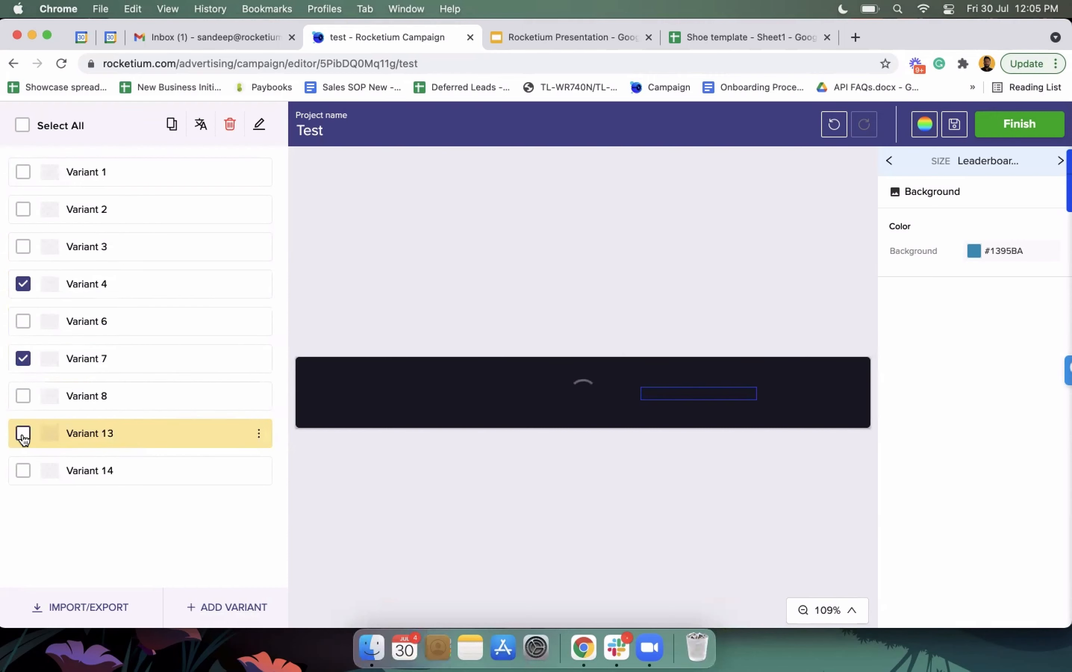
pyautogui.click(23, 396)
pyautogui.click(23, 470)
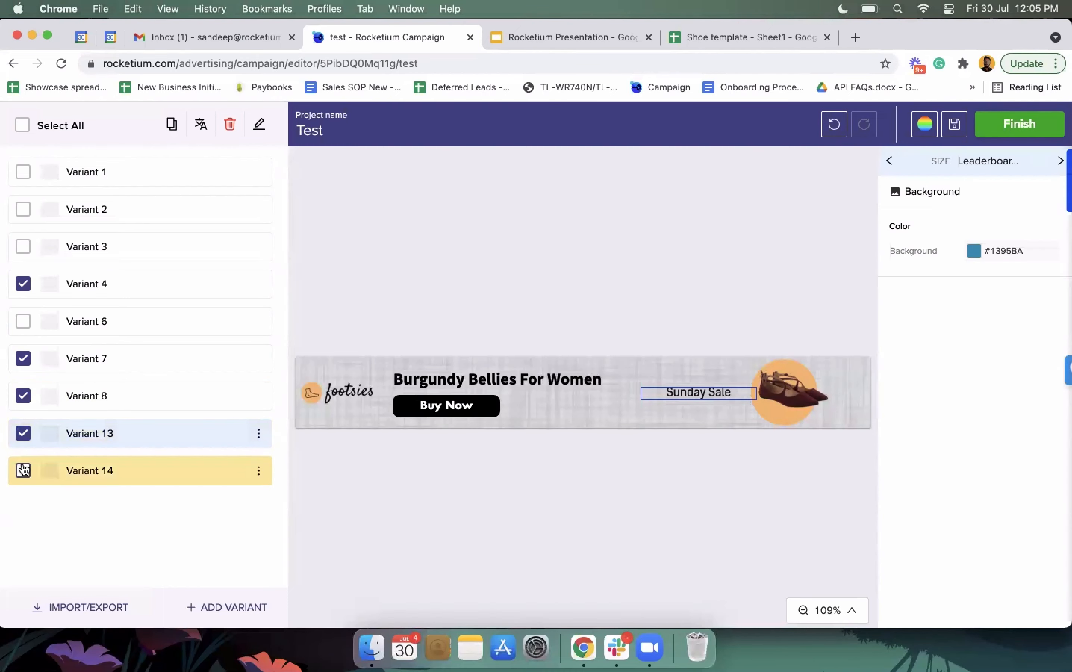
pyautogui.click(23, 321)
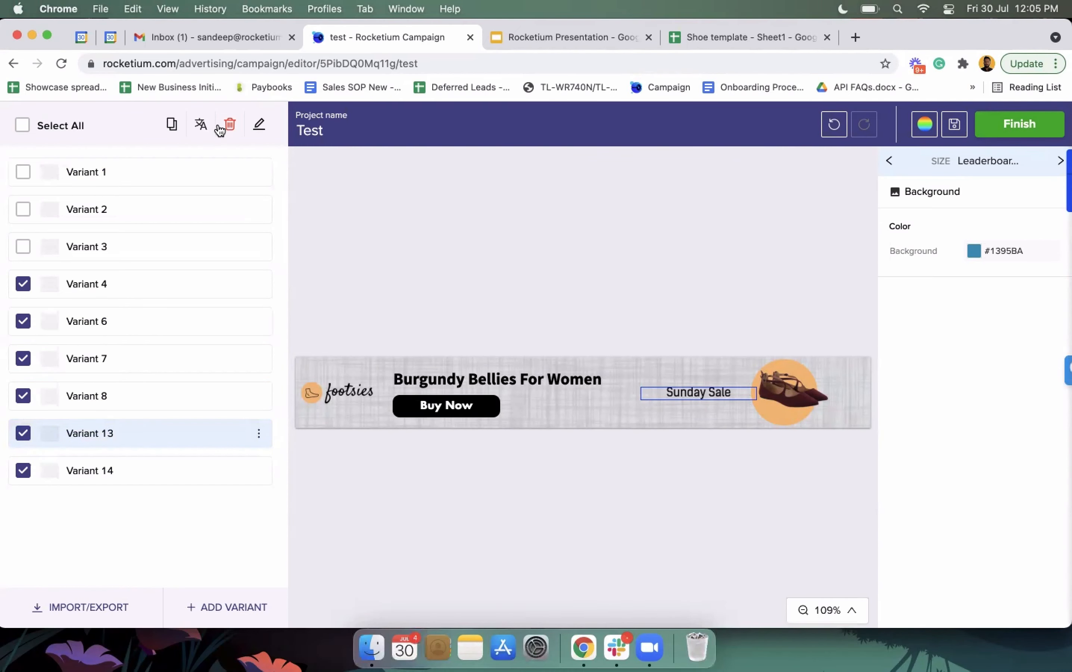
pyautogui.click(230, 126)
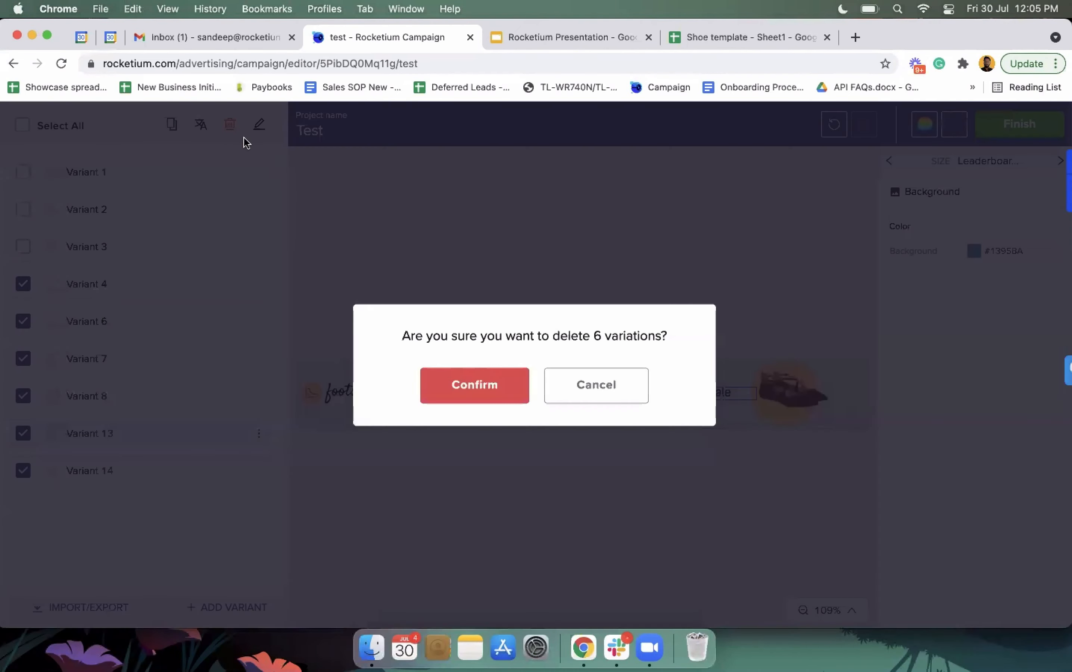
pyautogui.click(472, 384)
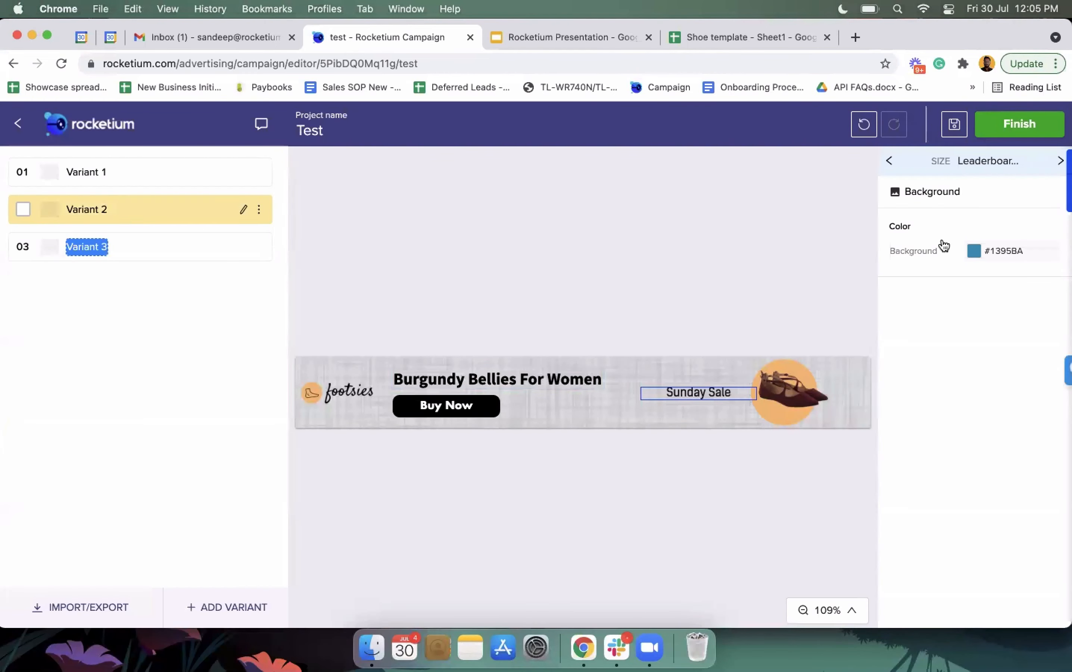
# Export the Test project and download the creatives of its three variants in all sizes.
pyautogui.click(1020, 128)
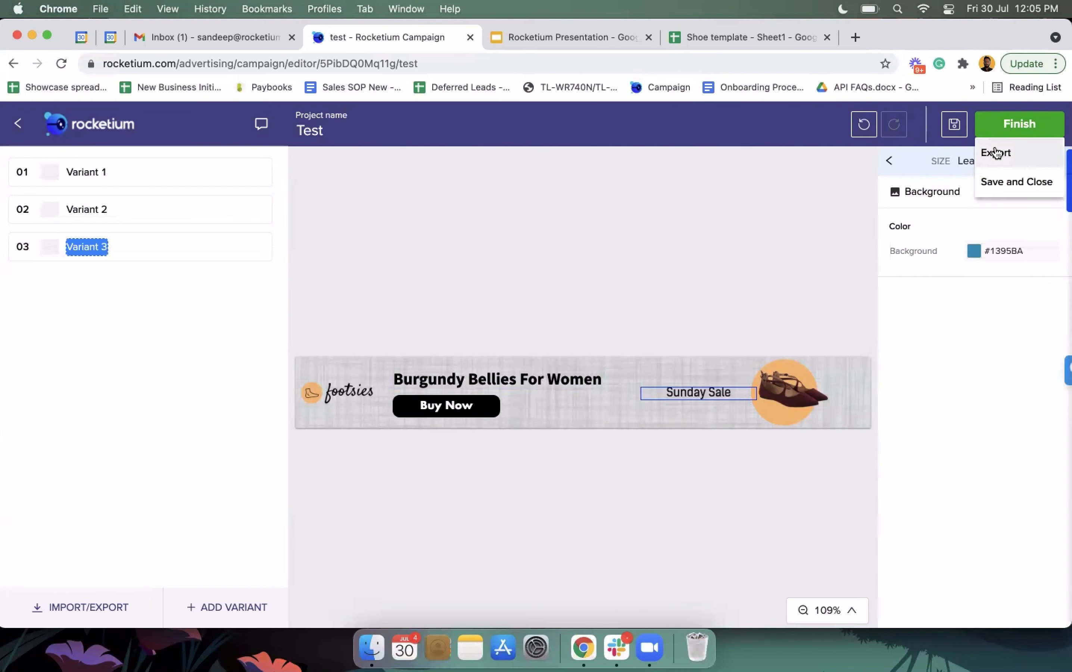
pyautogui.click(1004, 153)
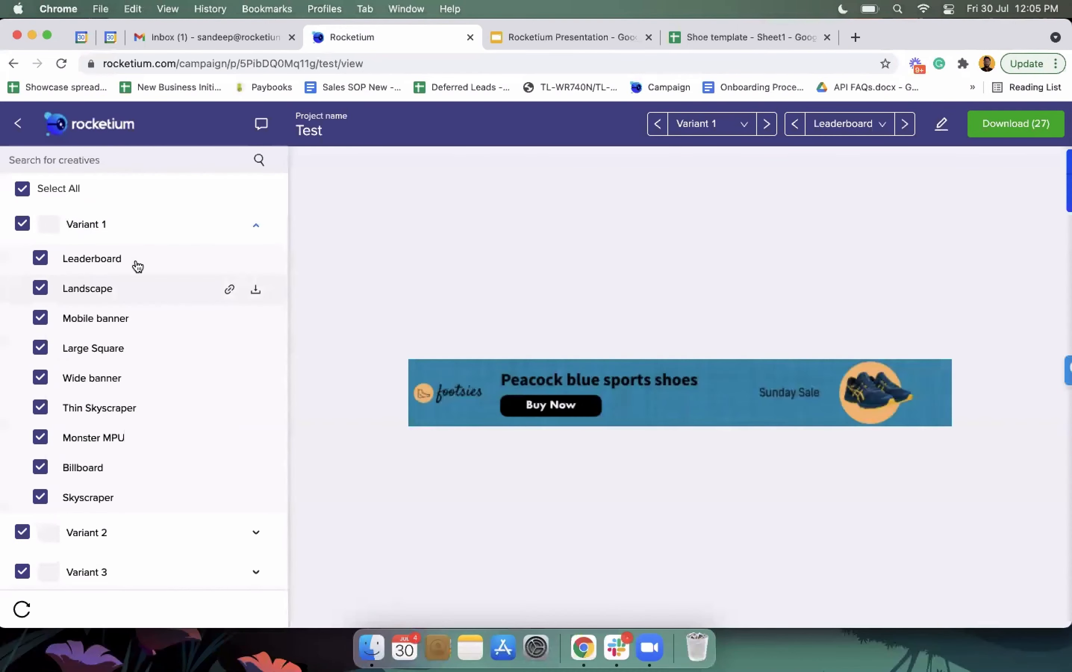
pyautogui.moveTo(260, 266)
pyautogui.moveTo(192, 314)
pyautogui.moveTo(149, 402)
pyautogui.click(984, 136)
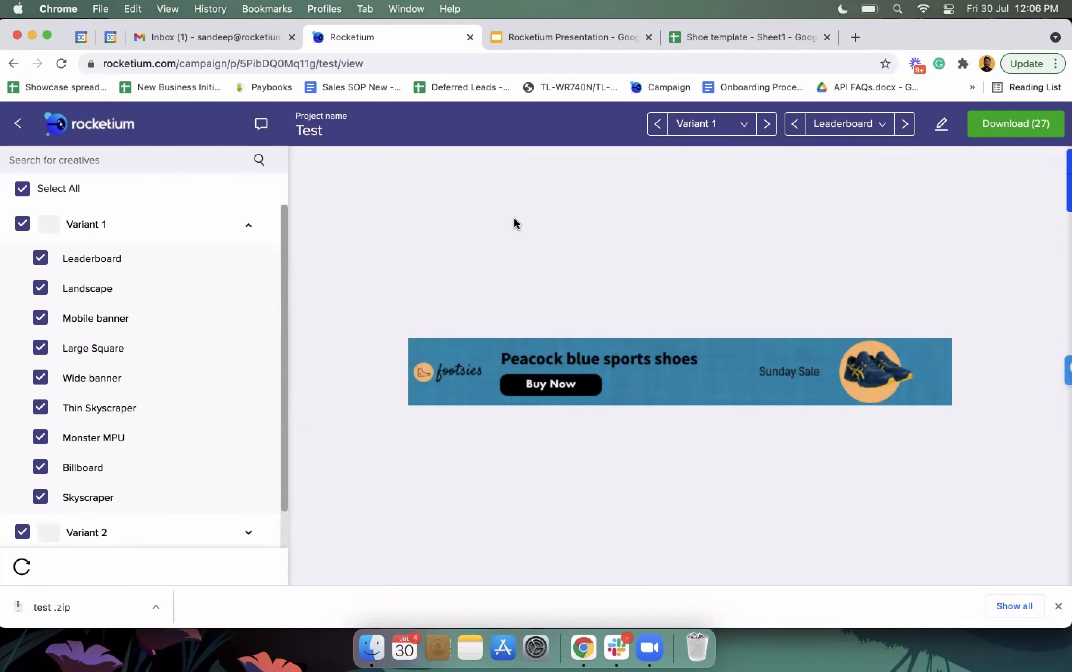
# Leave the exported project, reload the projects page and go to the overview of all workspaces.
pyautogui.click(20, 126)
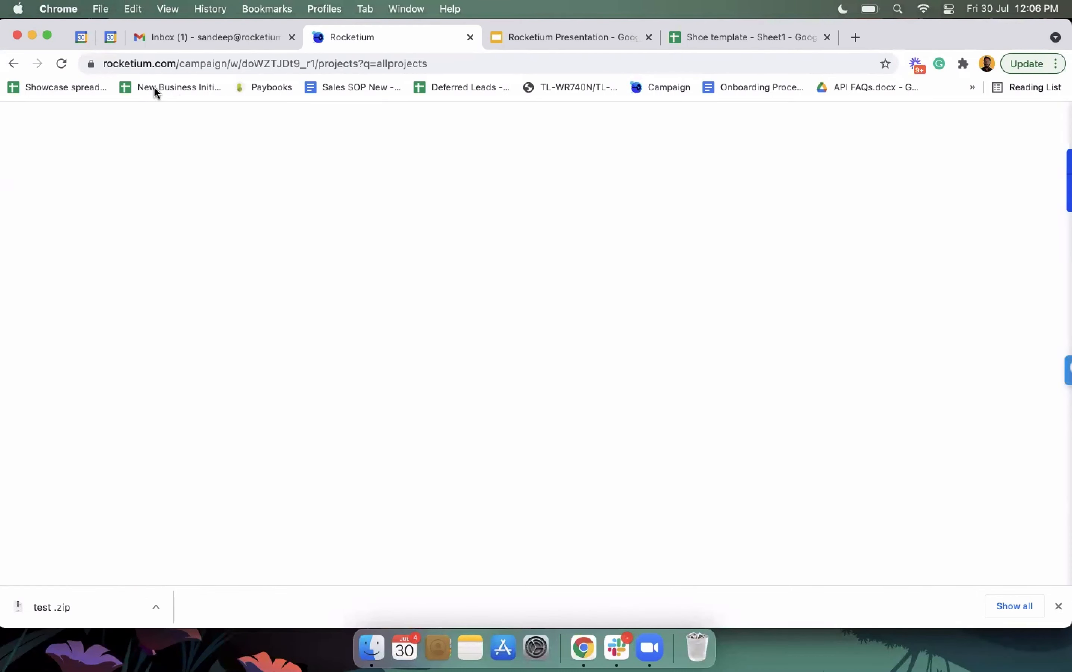
pyautogui.click(62, 64)
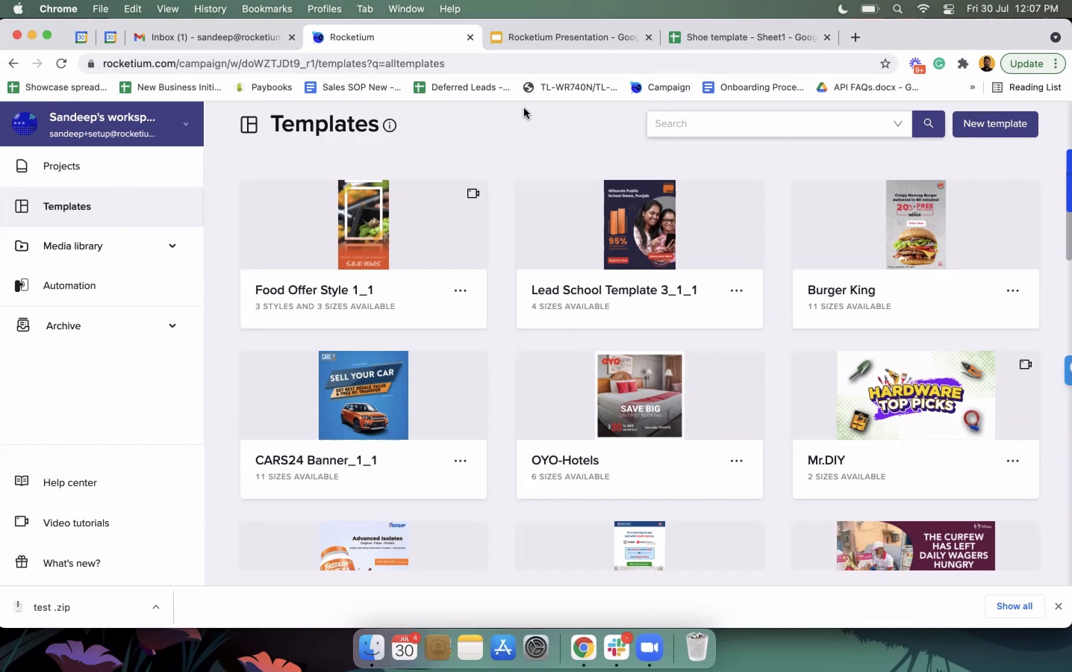
pyautogui.click(185, 127)
pyautogui.click(182, 351)
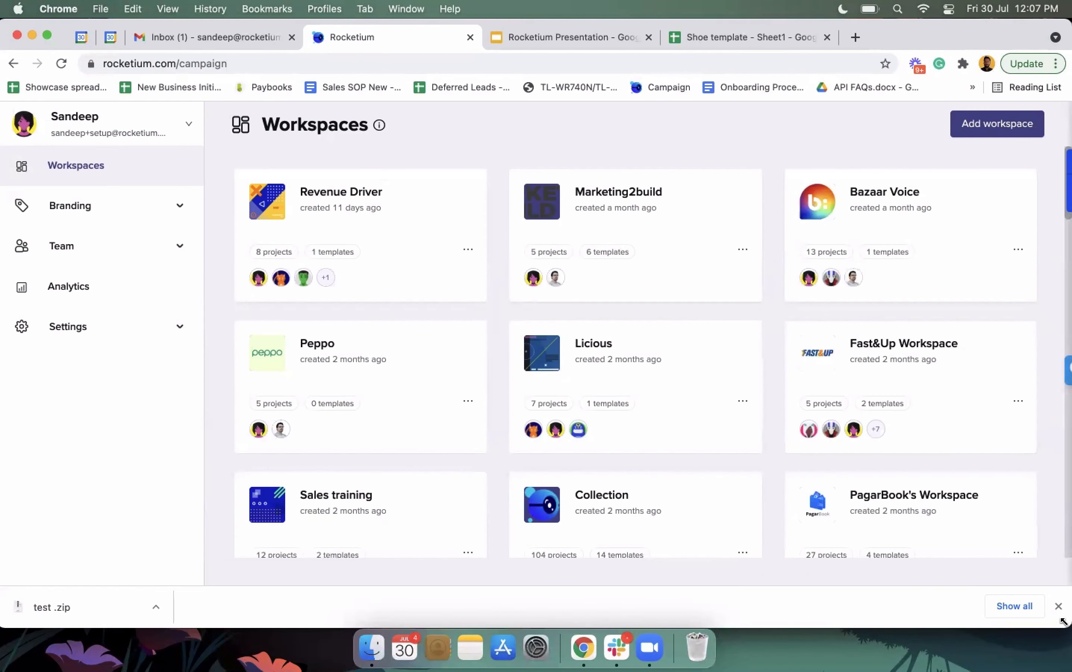
pyautogui.click(1059, 612)
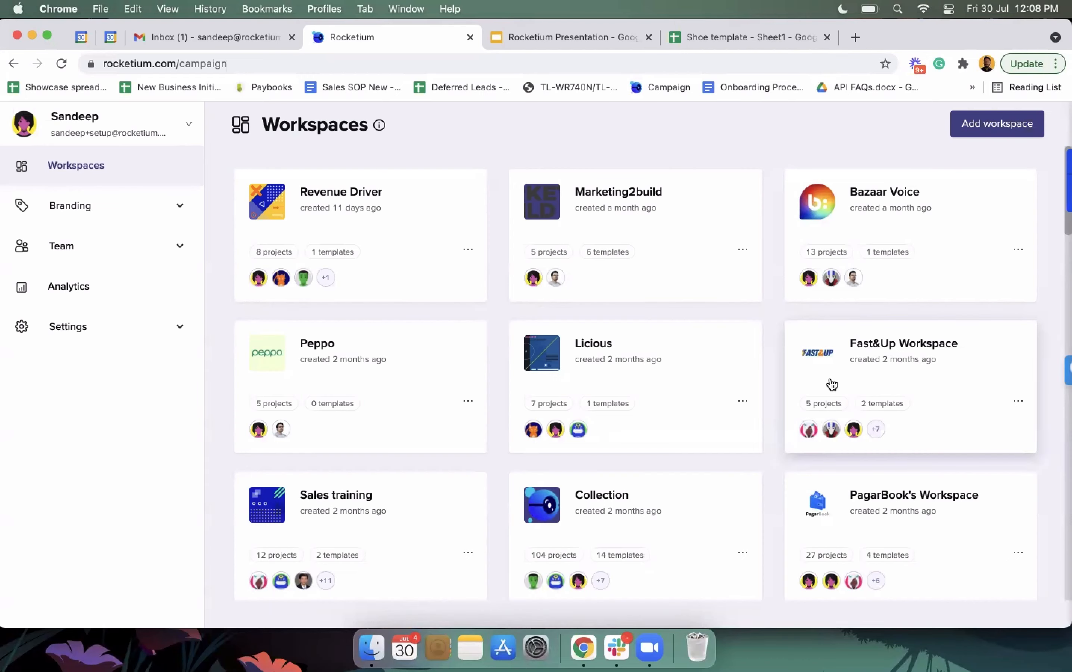
# Open the Atlassian workspace and show its Campaigns list with the navigation sidebar expanded.
pyautogui.scroll(-3, 928, 358)
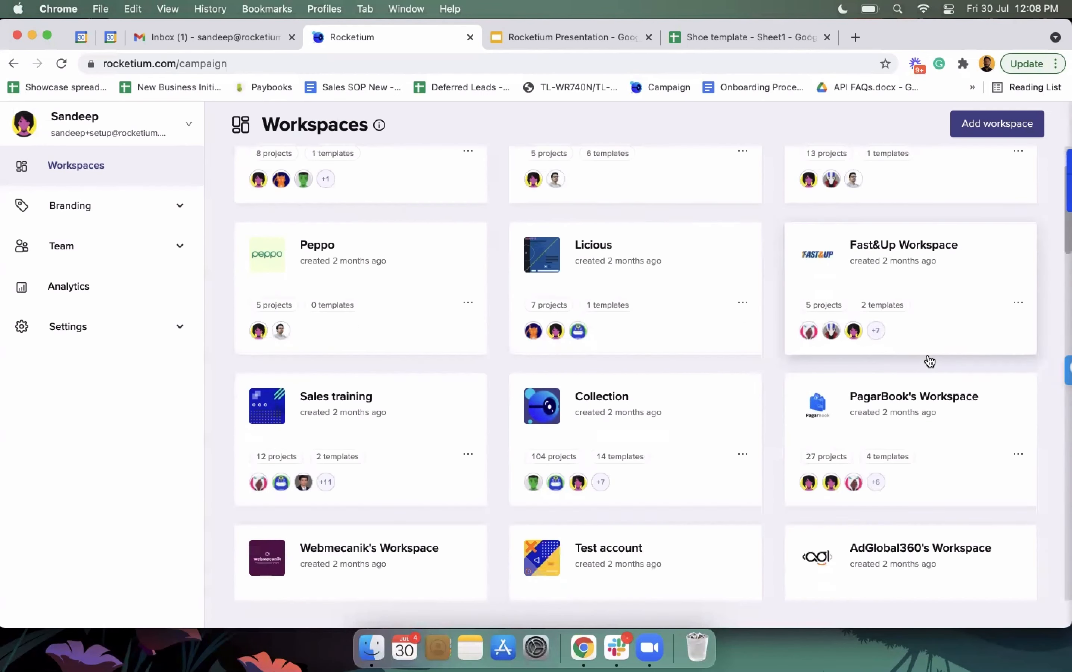
pyautogui.click(362, 415)
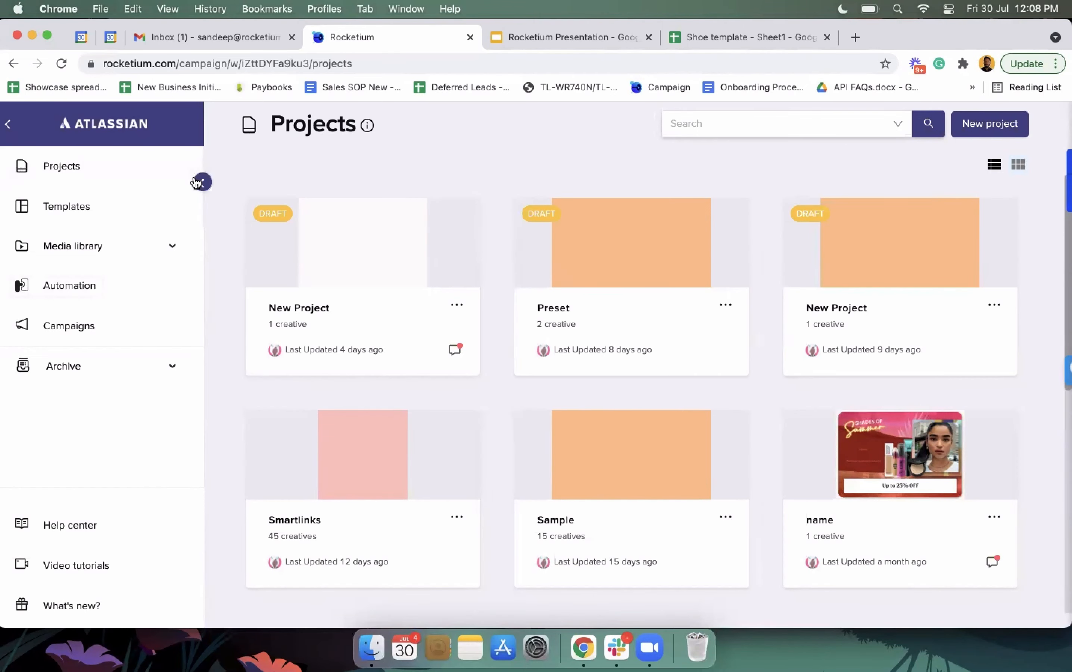
pyautogui.click(100, 333)
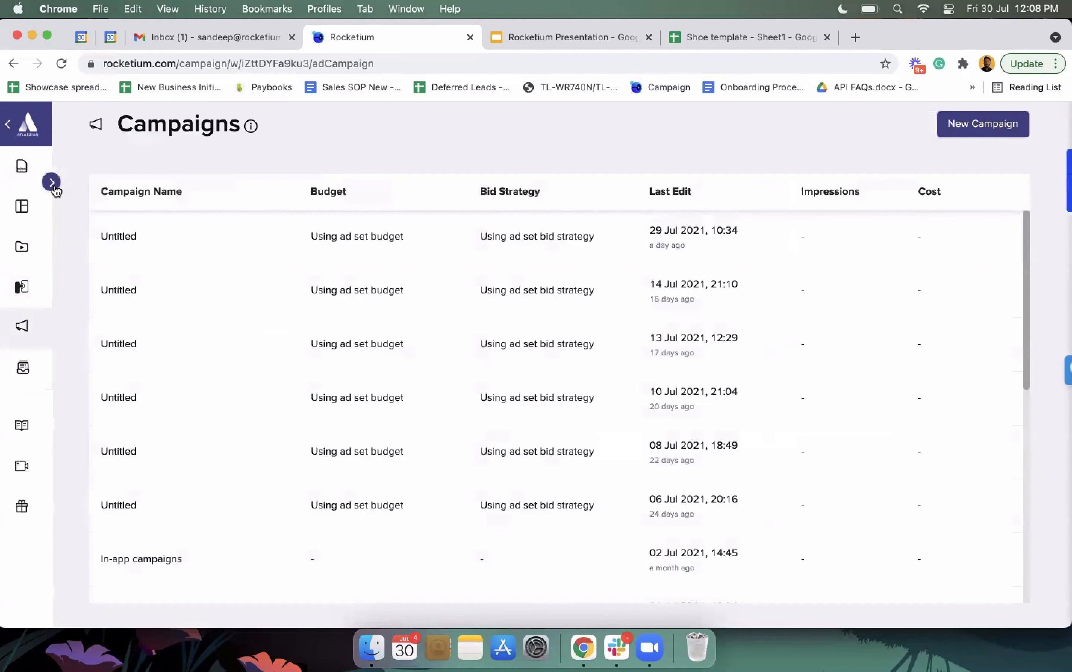
pyautogui.click(51, 182)
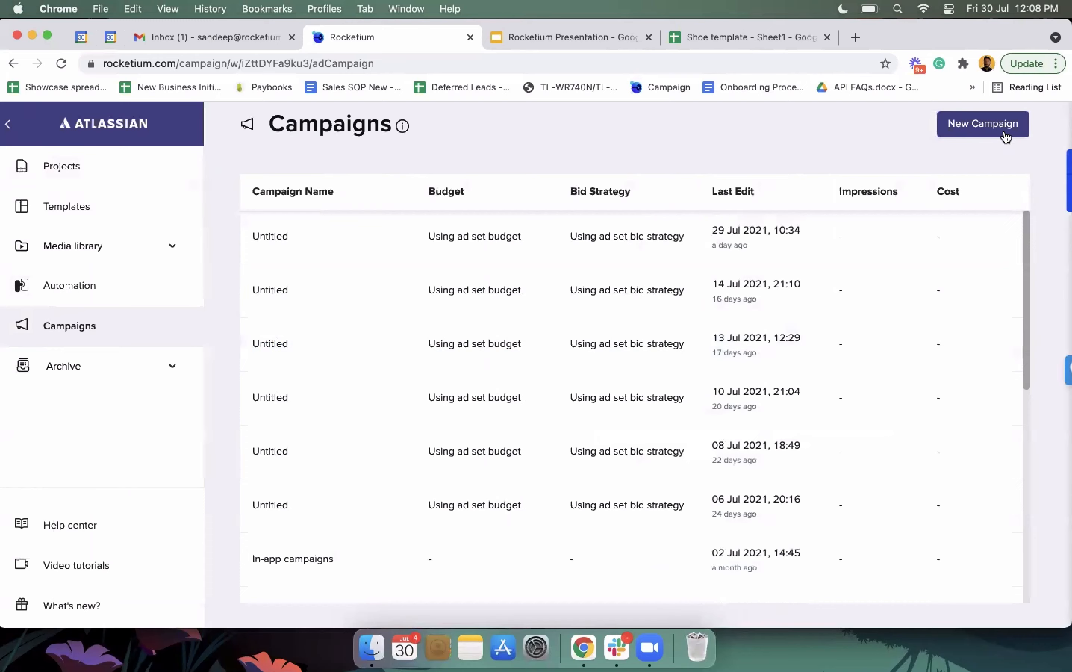
# Start a new Facebook campaign with the default name and choose Brand Awareness as its objective.
pyautogui.click(993, 130)
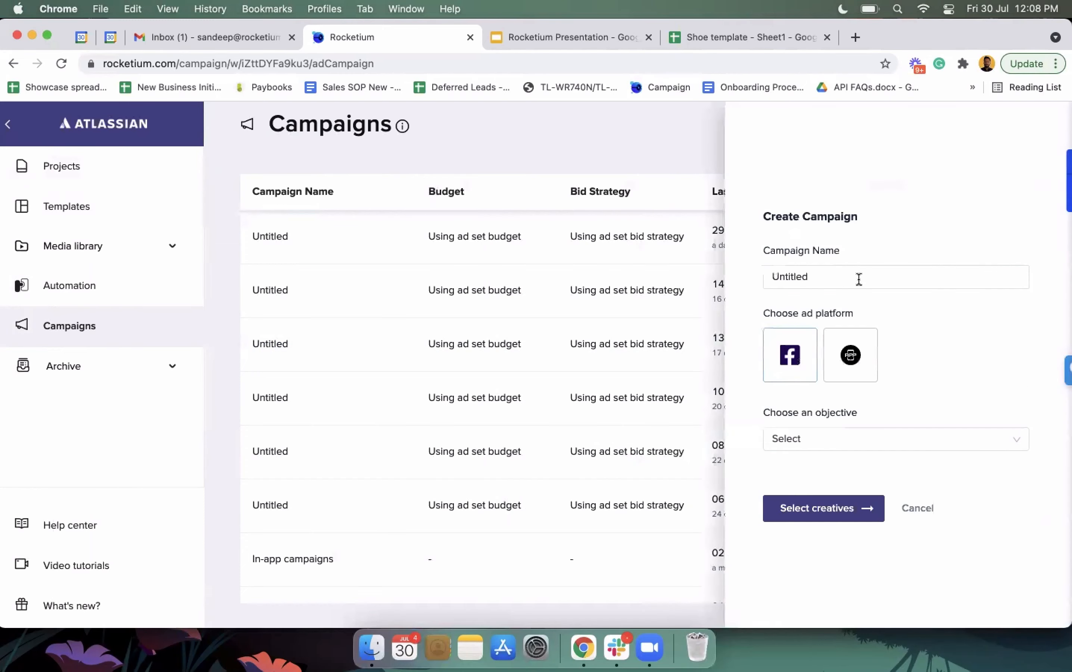
pyautogui.click(805, 268)
pyautogui.click(803, 372)
pyautogui.click(817, 445)
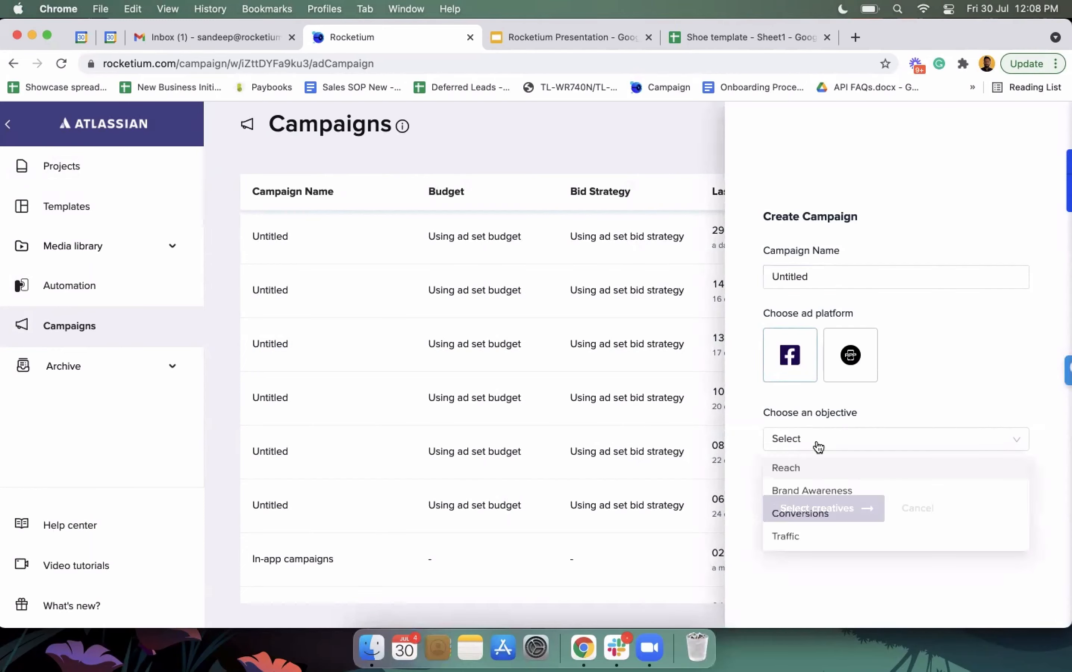
pyautogui.click(820, 494)
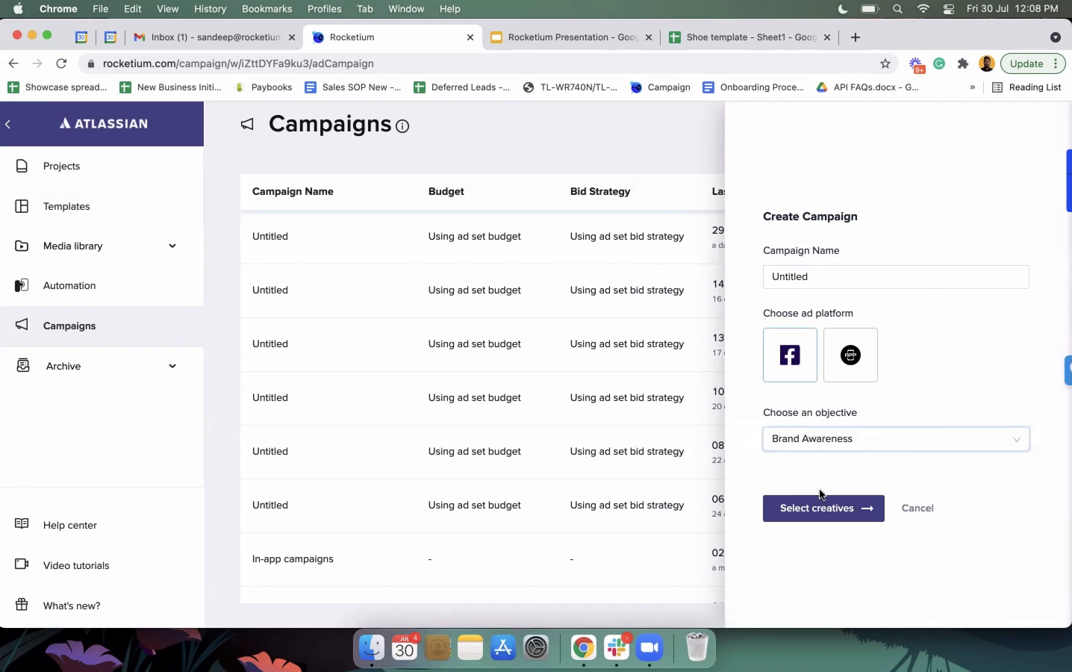
# Select all Smartlinks variations as creatives, create the campaign with a single ad set and open its ad sets.
pyautogui.click(796, 511)
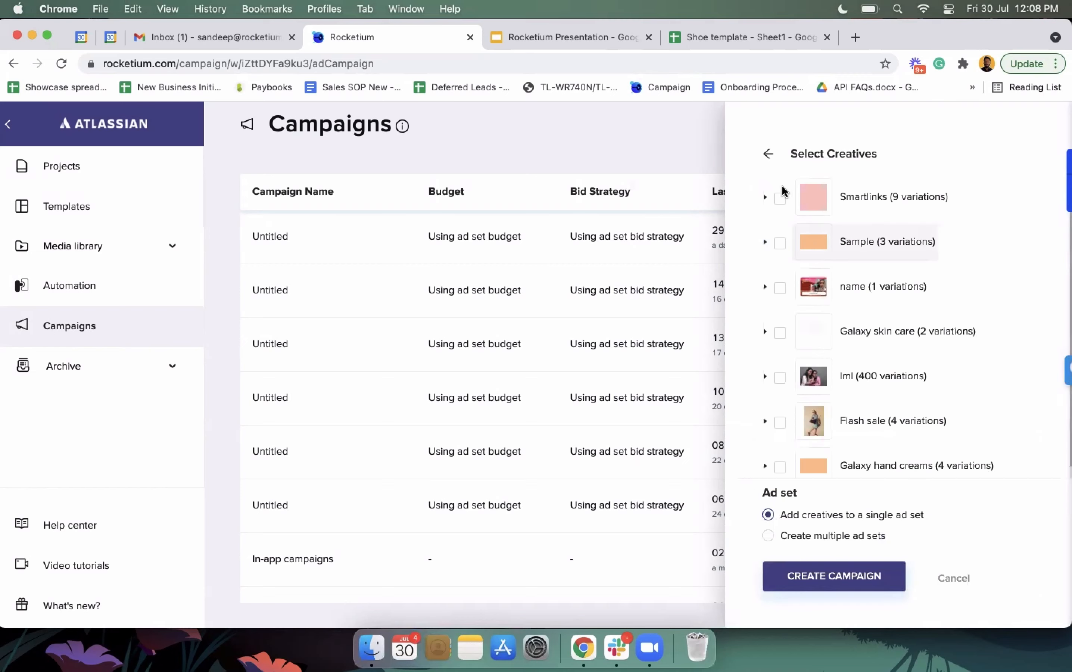
pyautogui.click(780, 198)
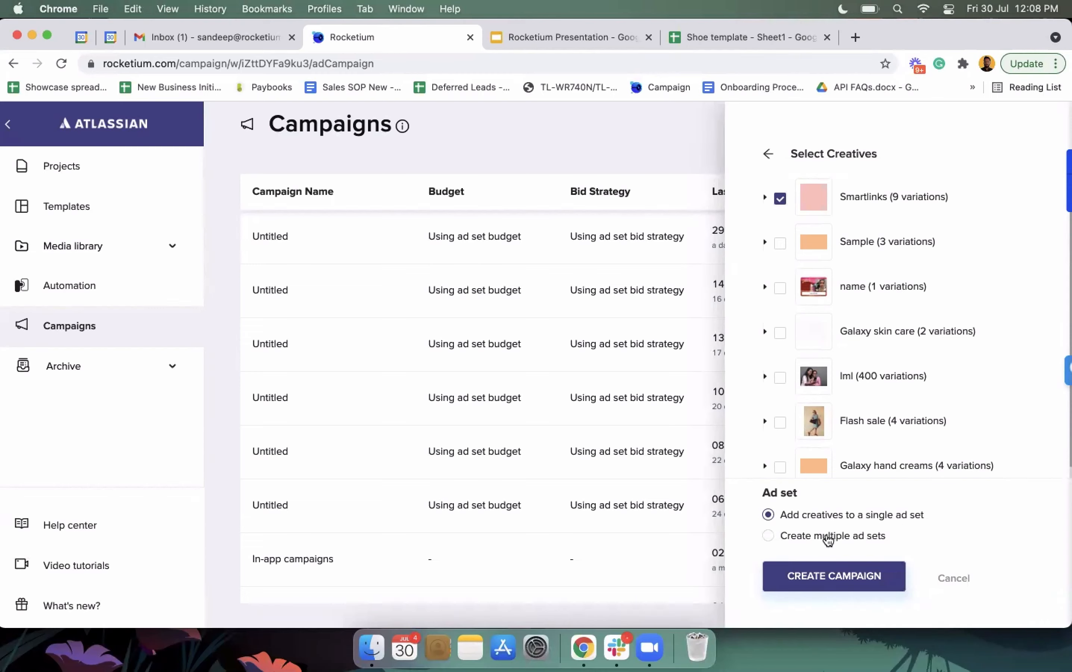
pyautogui.click(823, 576)
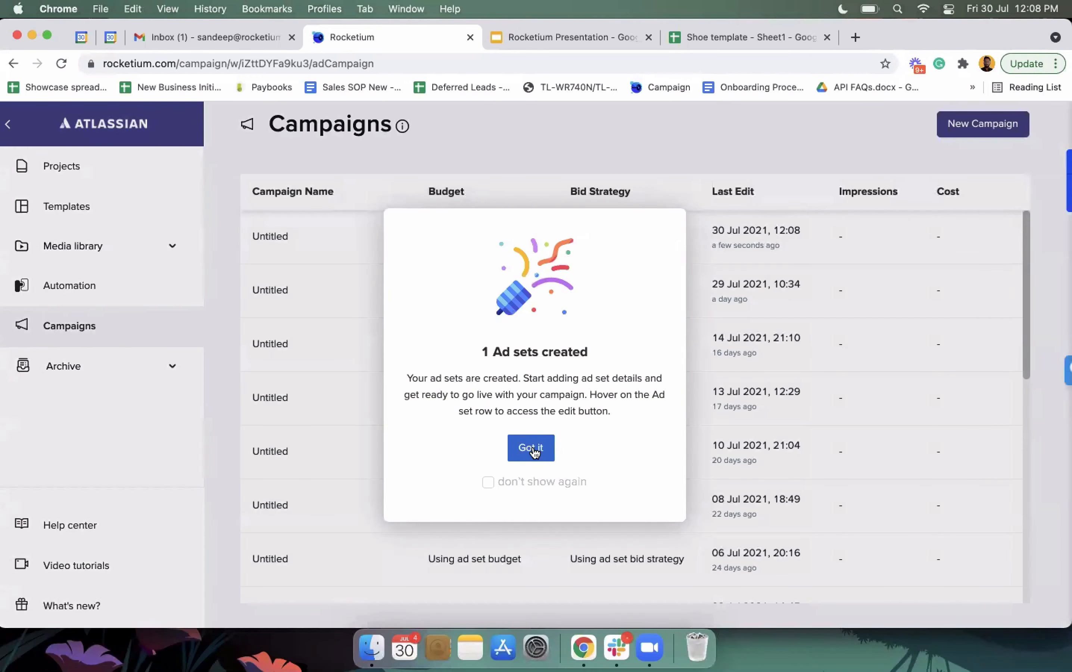
pyautogui.click(532, 448)
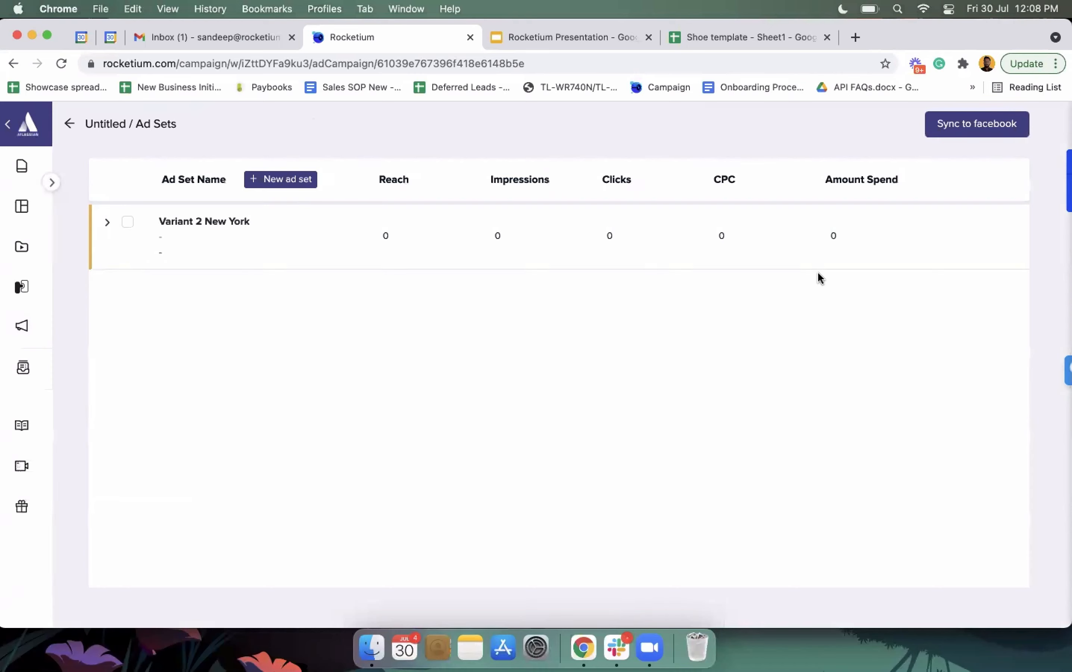
# Return to the Atlassian workspace's projects and open the first draft named New Project in the editor.
pyautogui.click(52, 182)
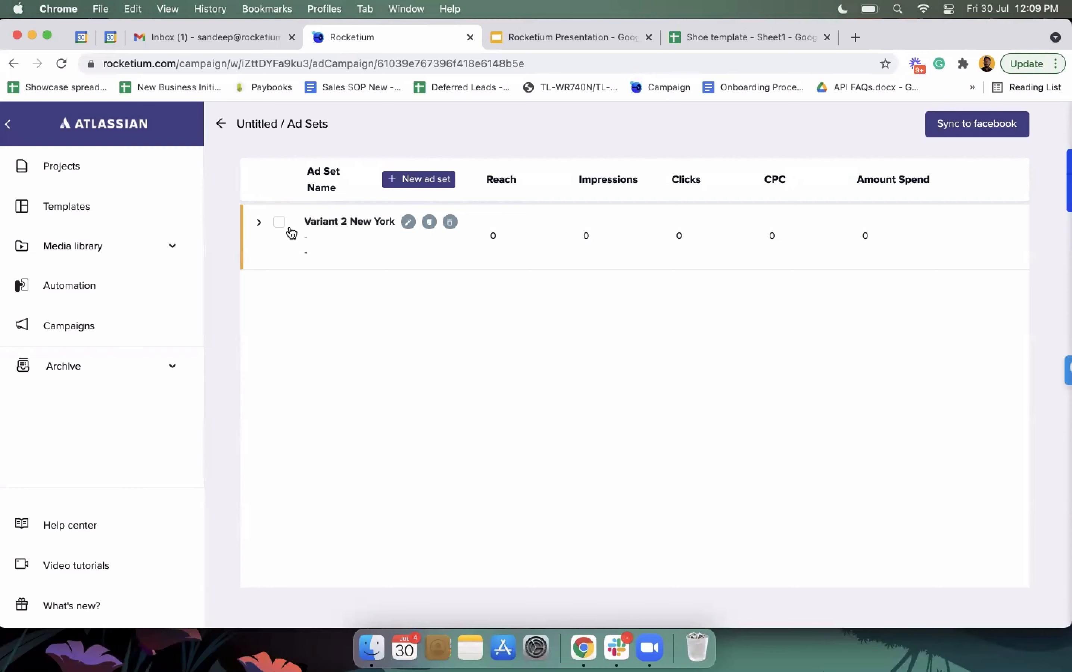
pyautogui.click(125, 169)
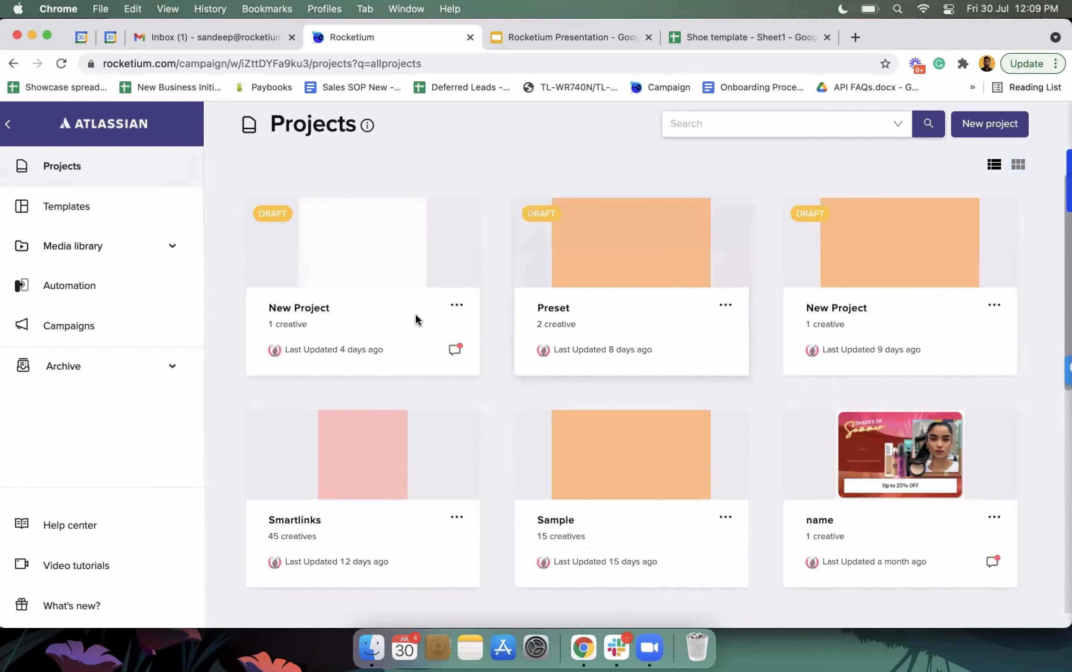
pyautogui.click(458, 306)
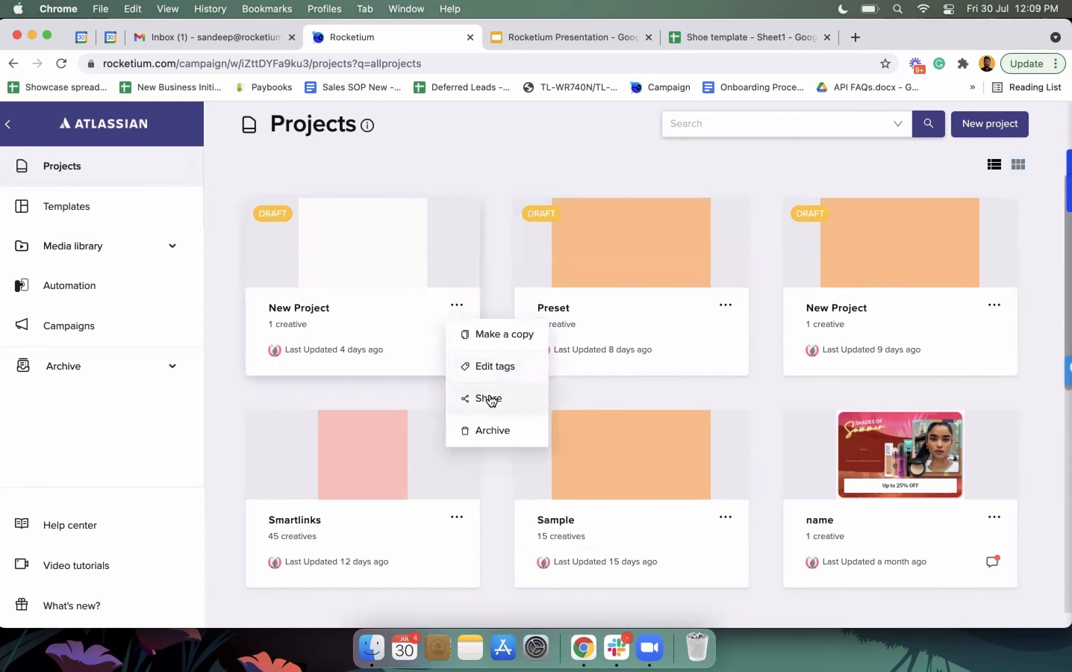
pyautogui.click(379, 244)
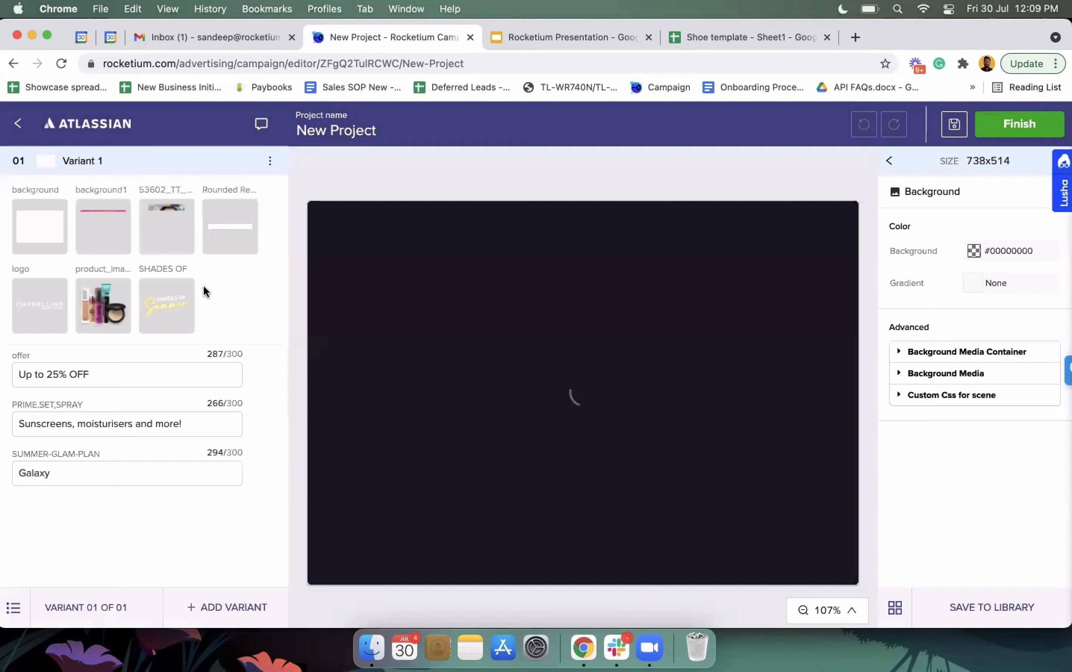
# Show the project's variant list and duplicate Variant 1 twice.
pyautogui.click(13, 607)
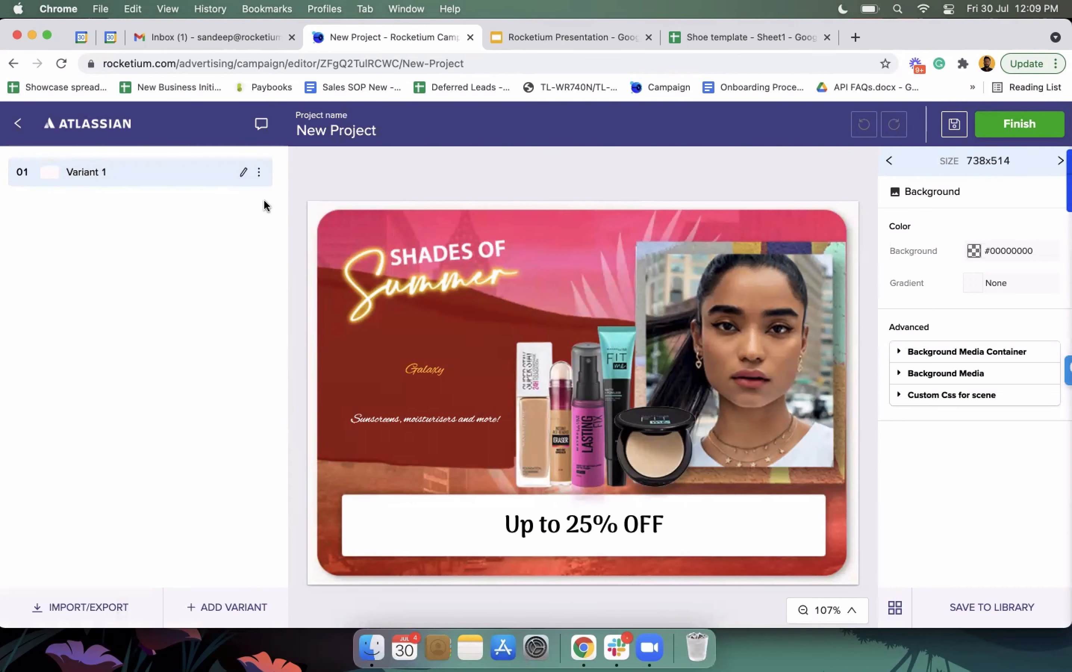
pyautogui.click(259, 172)
pyautogui.click(202, 178)
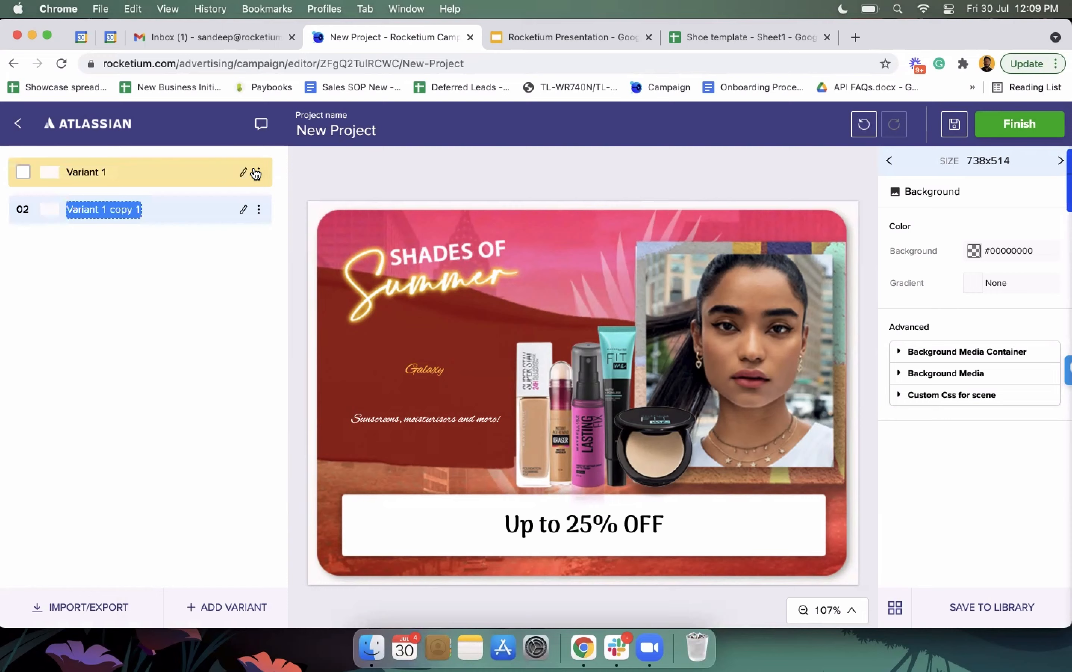
pyautogui.click(258, 172)
pyautogui.click(202, 175)
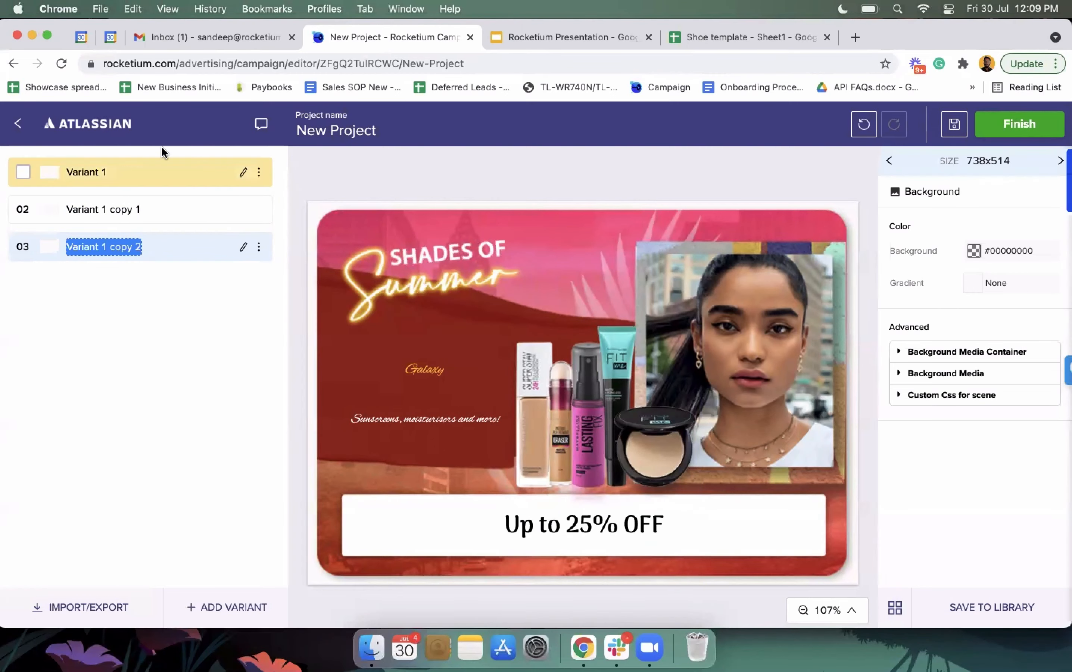
# Select all three variants for bulk editing and set their offer text to "Up to 35% OFF".
pyautogui.click(26, 174)
pyautogui.click(23, 129)
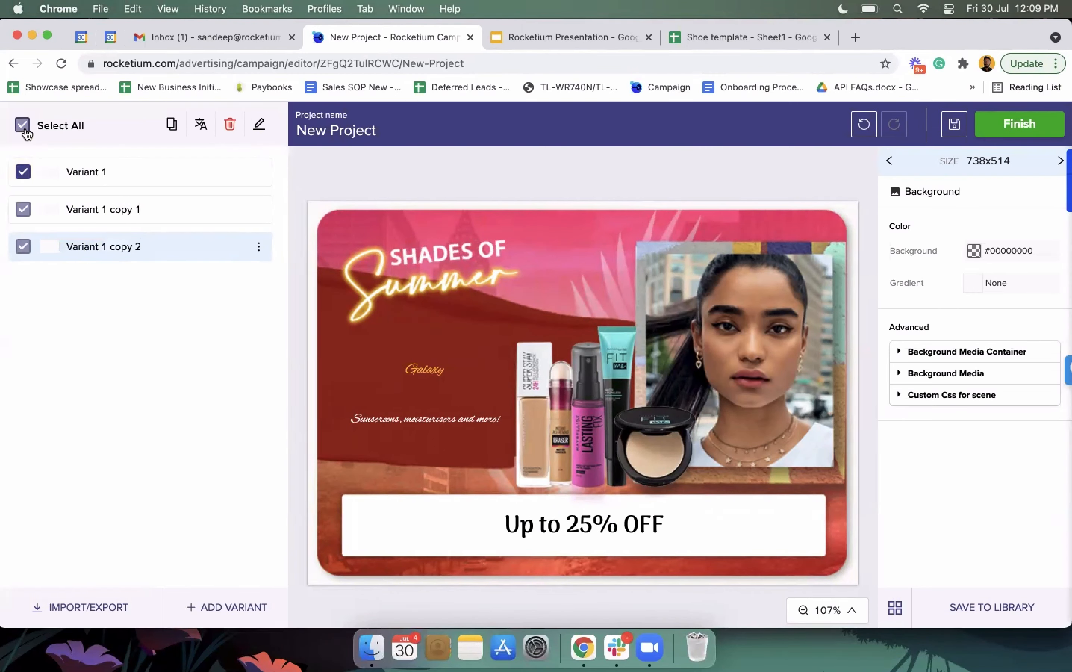
pyautogui.click(265, 127)
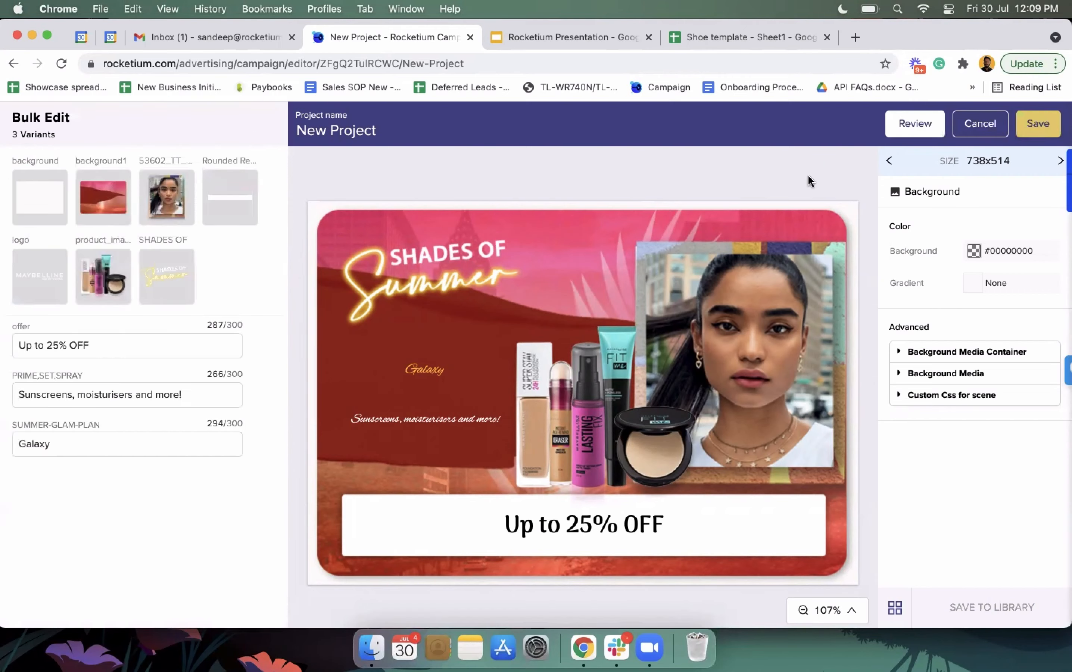
pyautogui.click(59, 342)
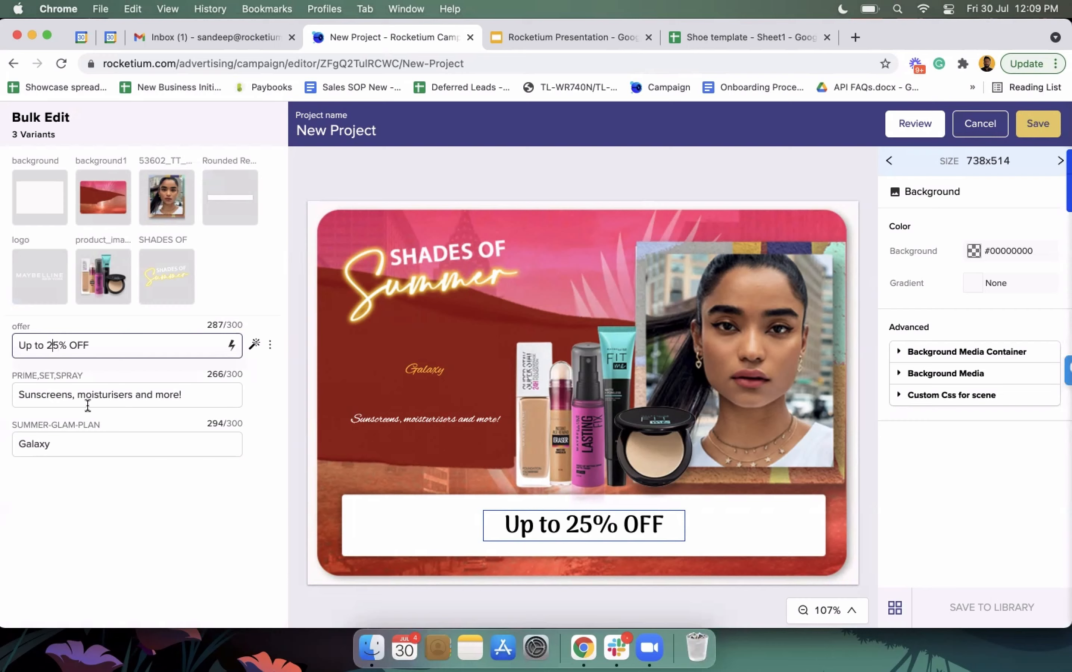
pyautogui.press('BackSpace')
pyautogui.write('3')
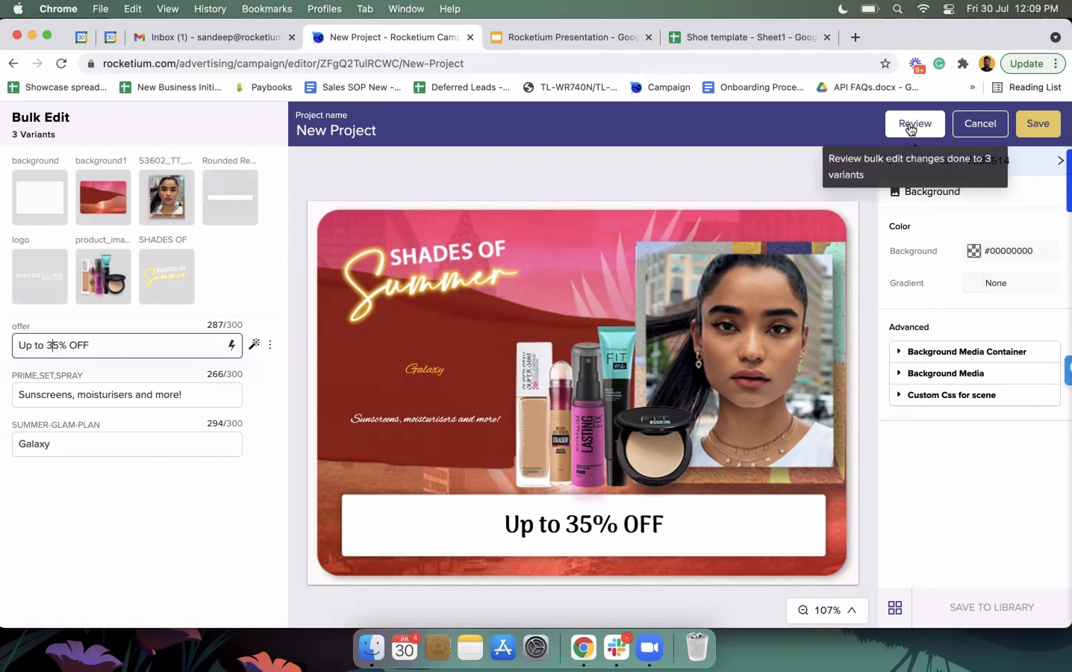
# Review the bulk edit on the two copied variants and save the changes for all variants.
pyautogui.click(891, 129)
pyautogui.click(156, 209)
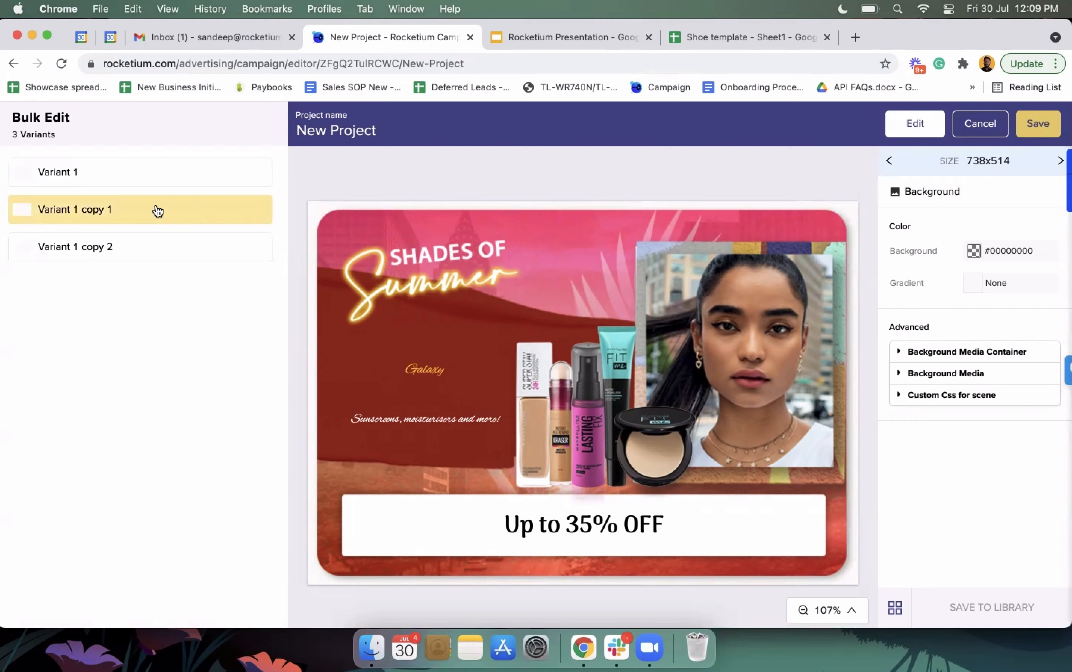
pyautogui.click(155, 257)
pyautogui.click(154, 218)
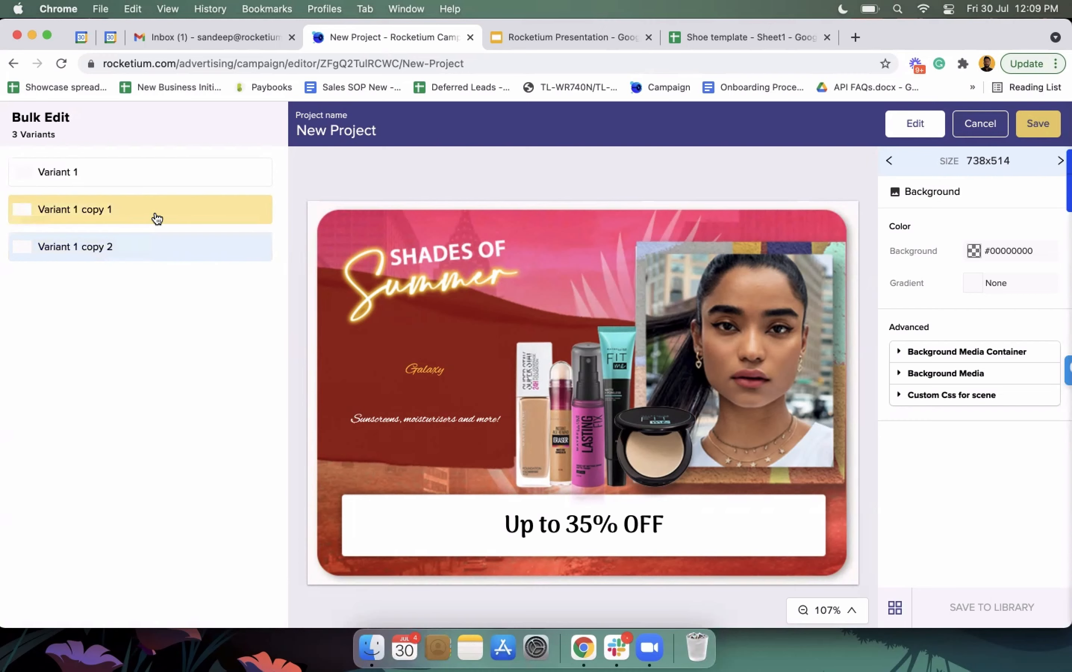
pyautogui.click(1044, 126)
pyautogui.click(691, 411)
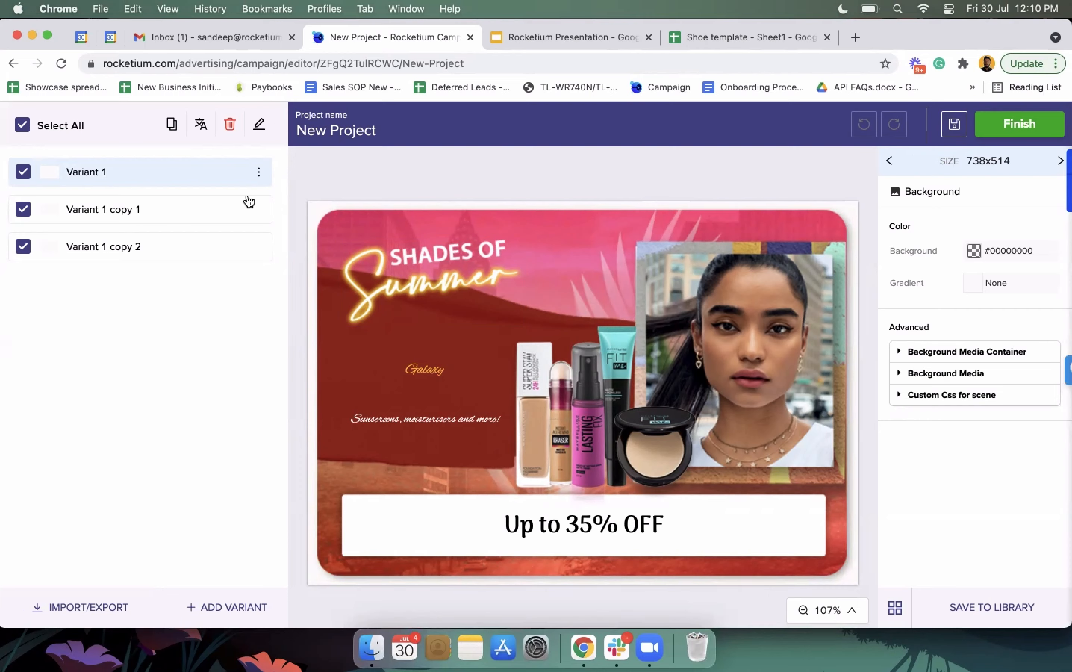
# Deselect all variants and leave the editor for the Atlassian projects page.
pyautogui.click(23, 130)
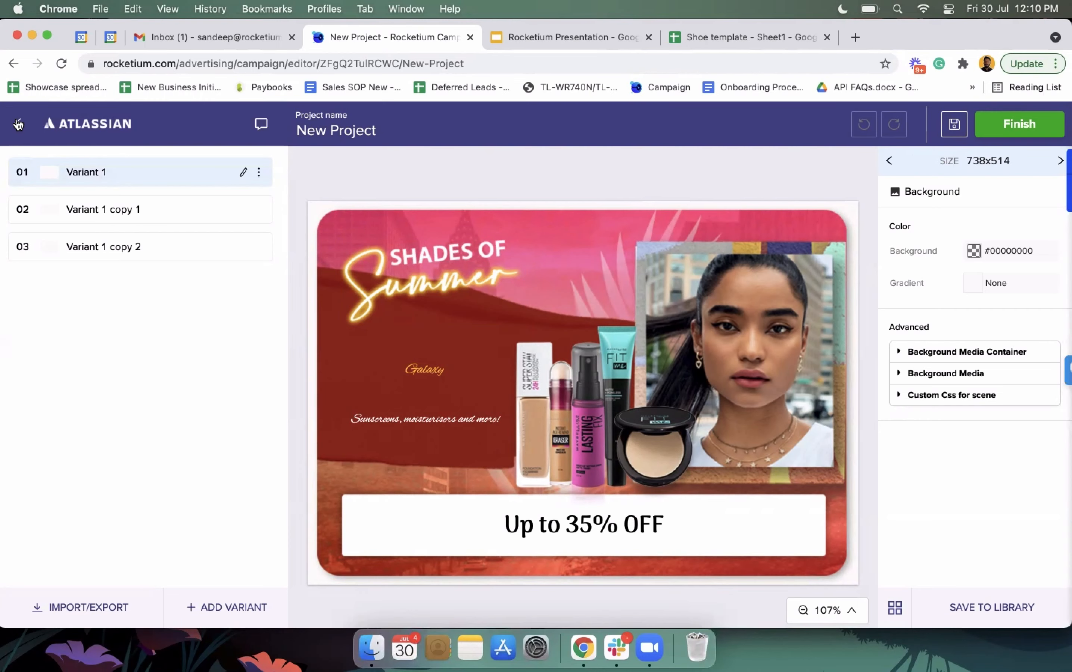
pyautogui.click(19, 124)
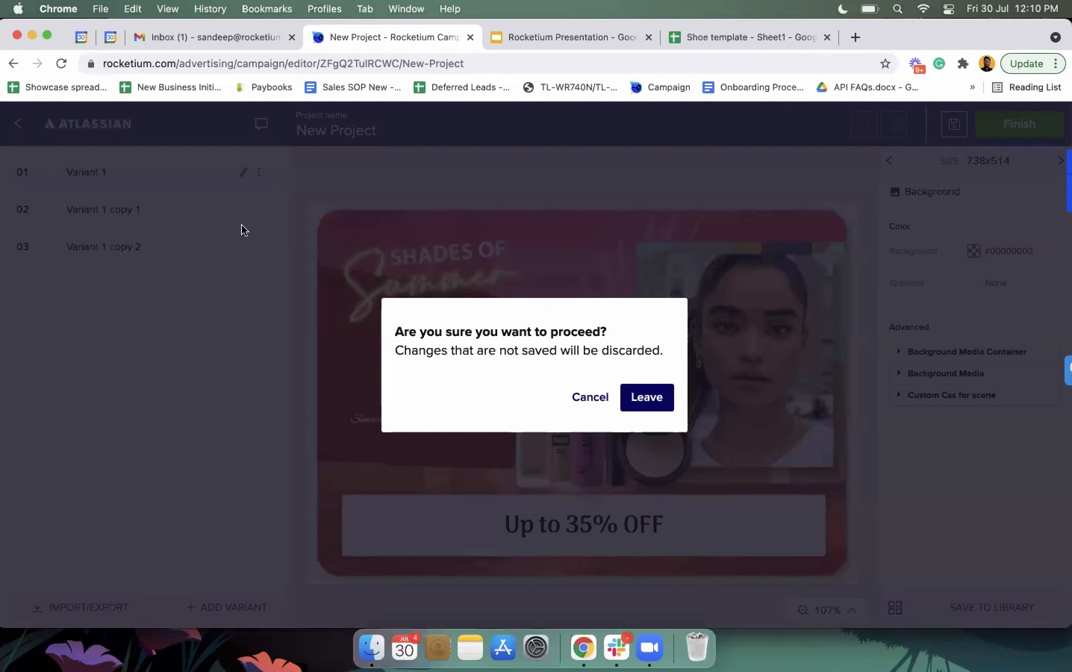
pyautogui.click(647, 397)
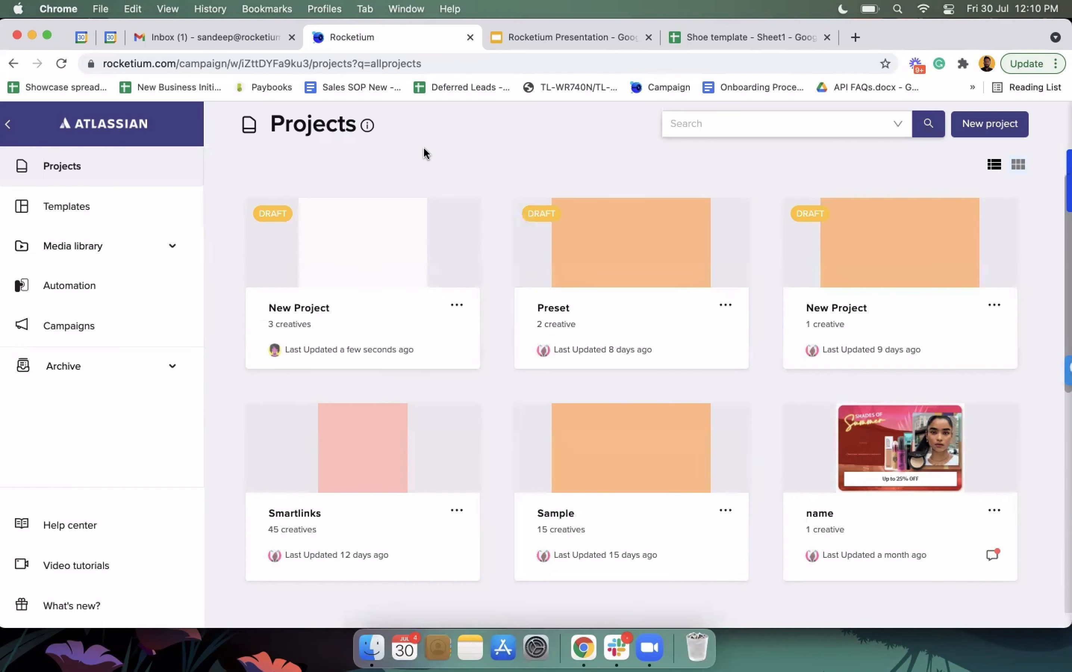
# View the Atlassian workspace's templates and look through the complete overview of all workspaces.
pyautogui.click(85, 204)
pyautogui.click(50, 184)
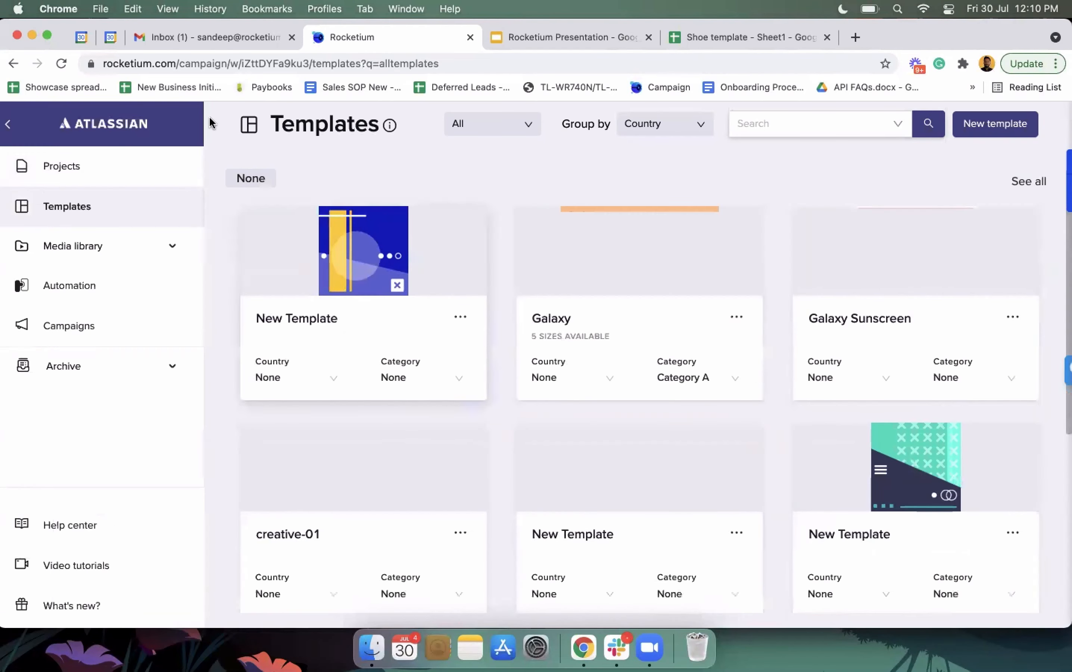
pyautogui.click(159, 128)
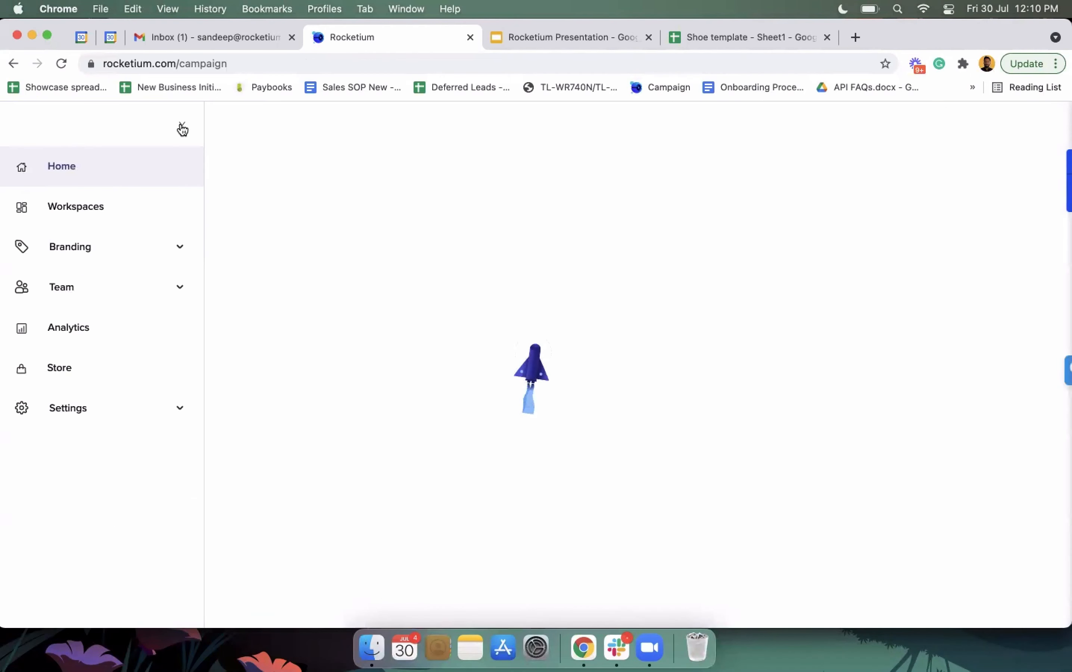
pyautogui.click(181, 125)
pyautogui.click(98, 217)
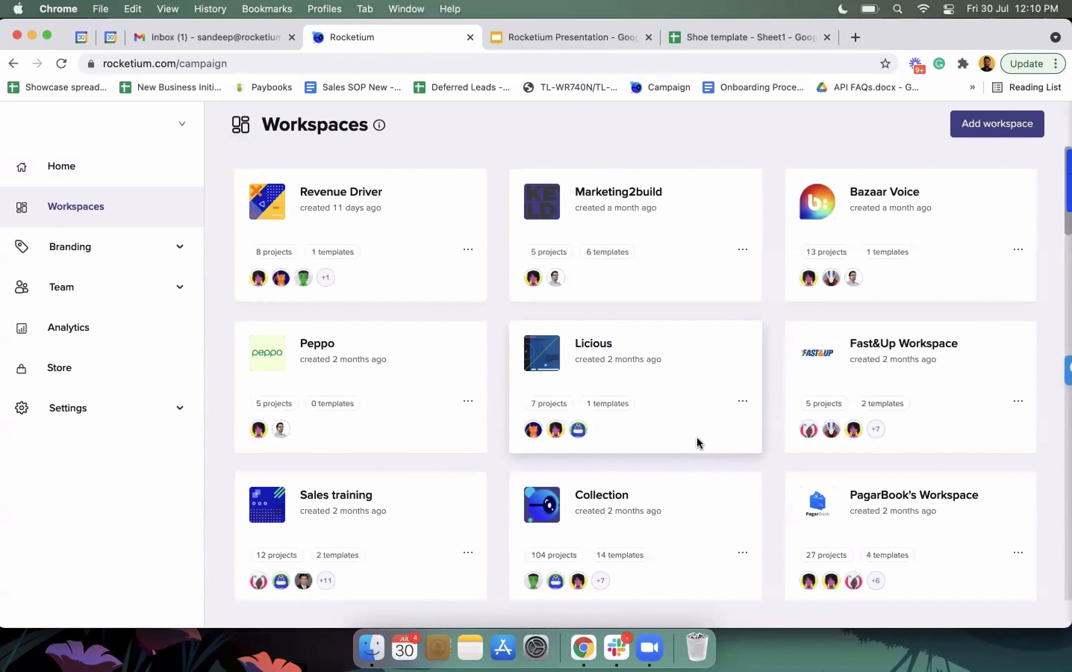
pyautogui.scroll(-15, 697, 443)
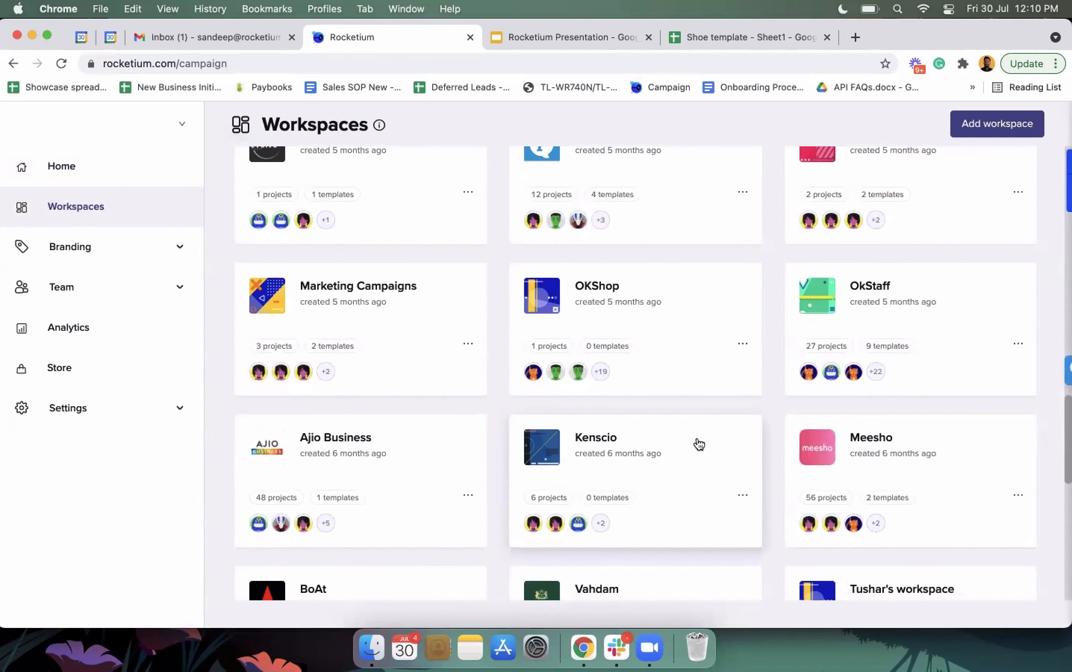
pyautogui.scroll(-10, 699, 443)
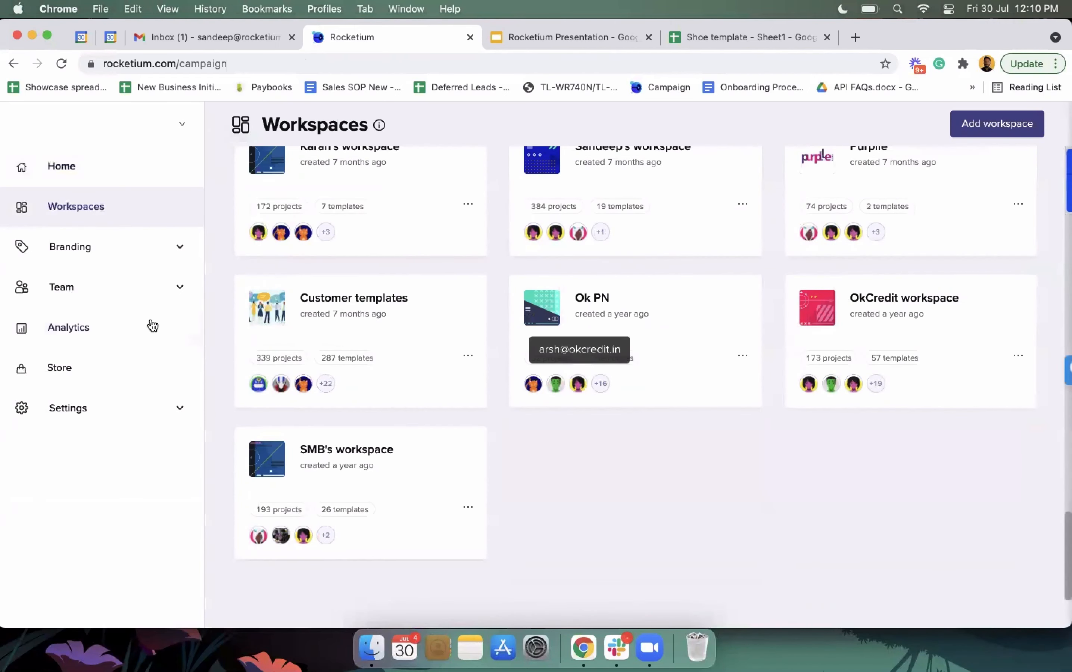
# Examine the Analytics dashboard for all workspaces down to its project table and return to the Workspaces overview.
pyautogui.click(77, 330)
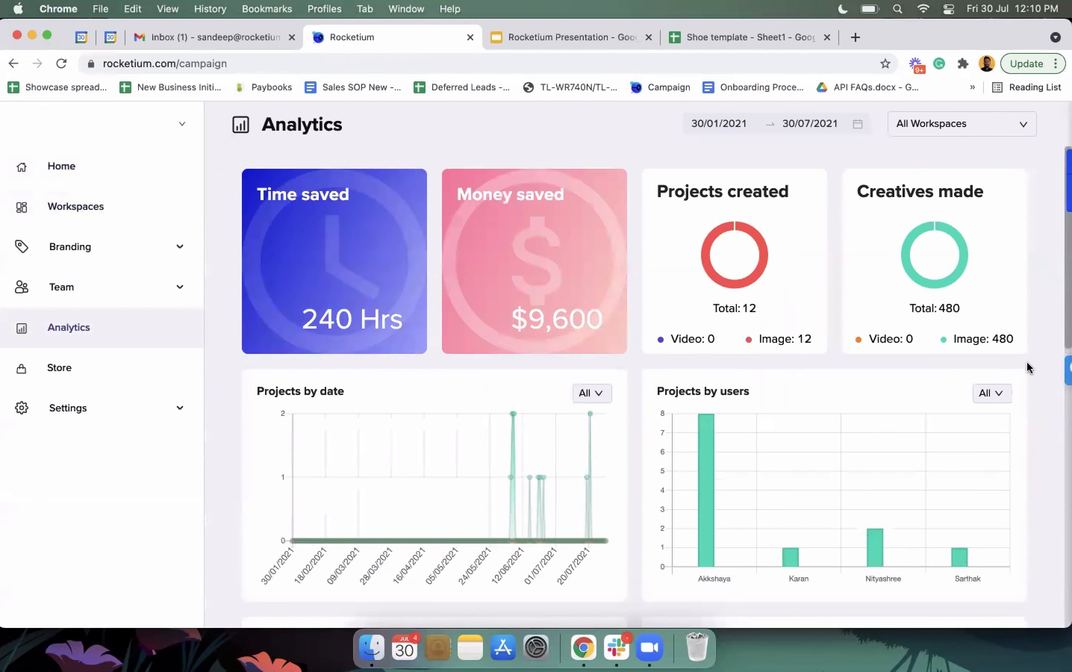
pyautogui.scroll(-10, 1029, 368)
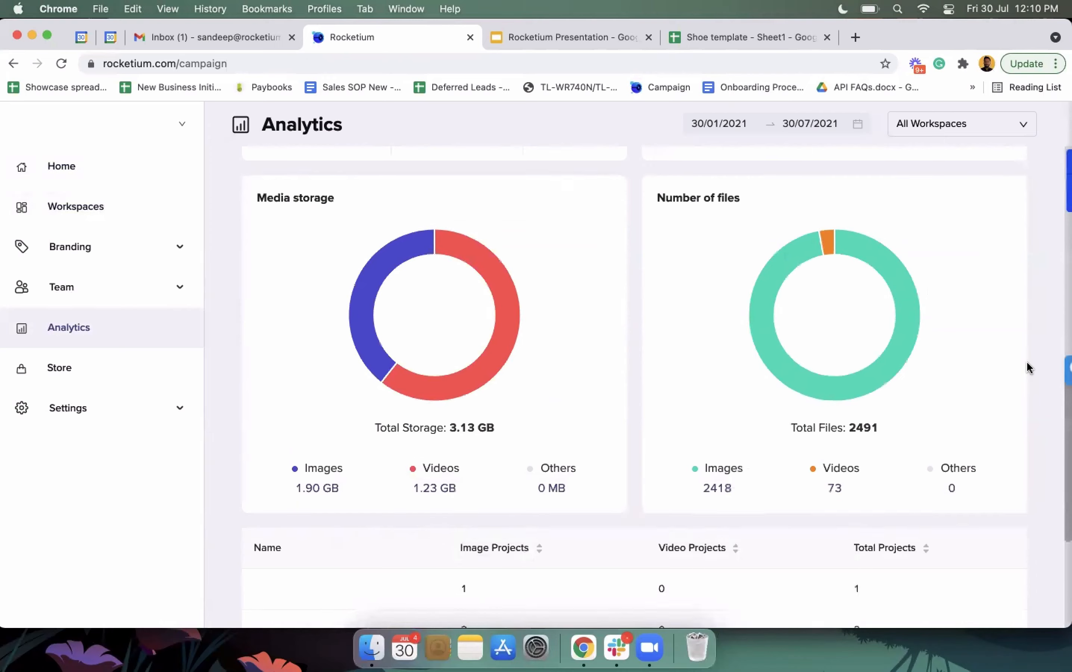
pyautogui.scroll(-5, 1029, 368)
pyautogui.scroll(-1, 1029, 368)
pyautogui.scroll(15, 1030, 368)
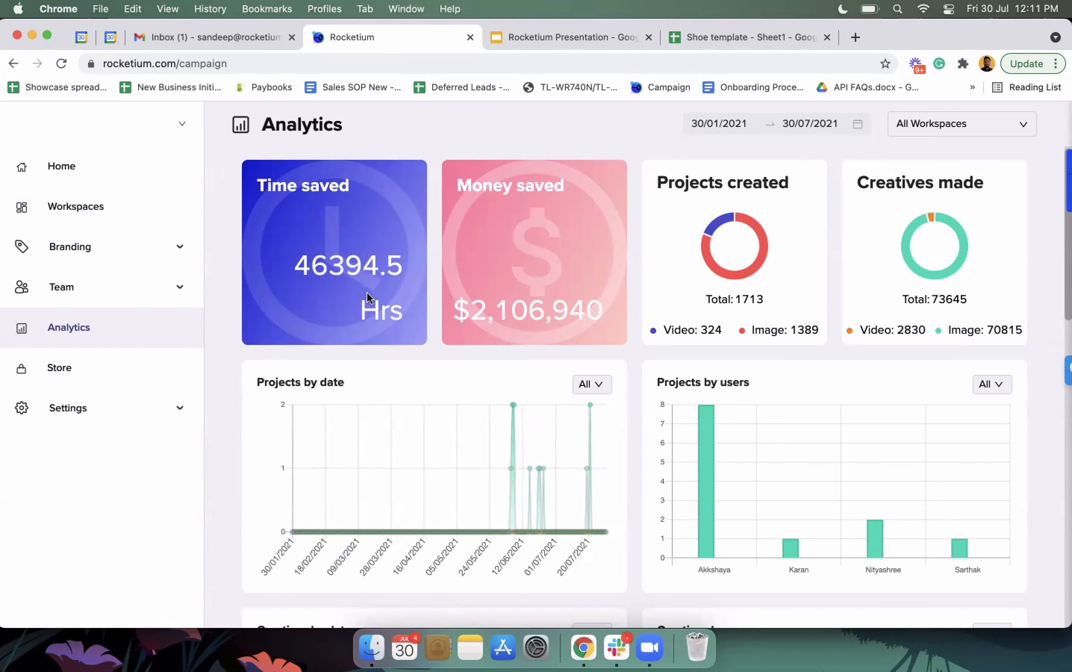
pyautogui.click(93, 206)
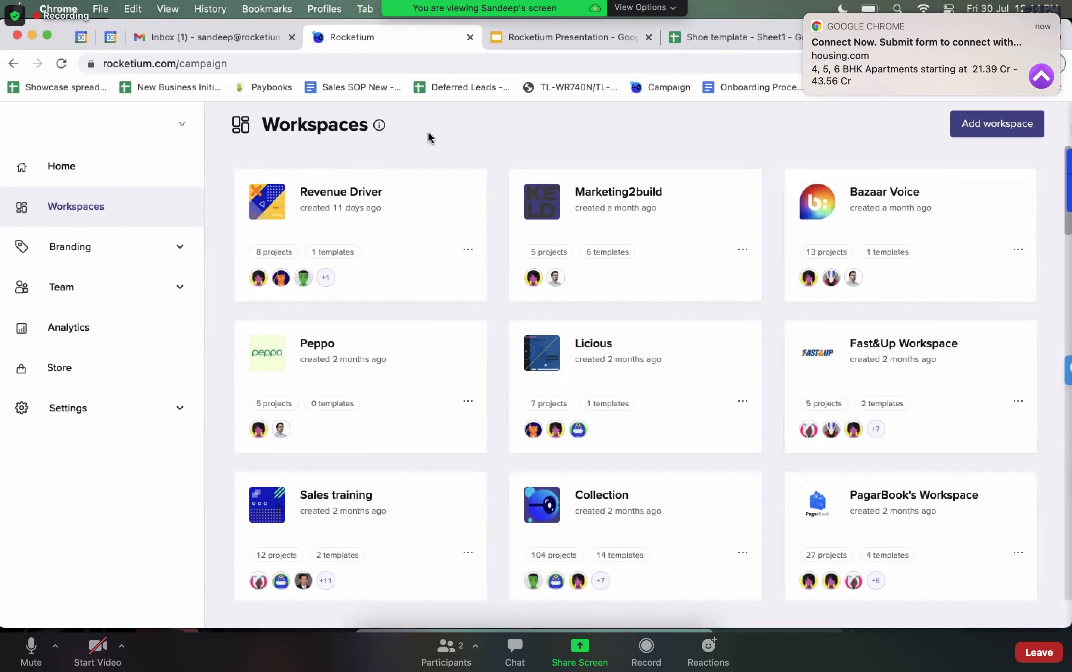
# Leave the Zoom meeting and confirm leaving.
pyautogui.moveTo(805, 21)
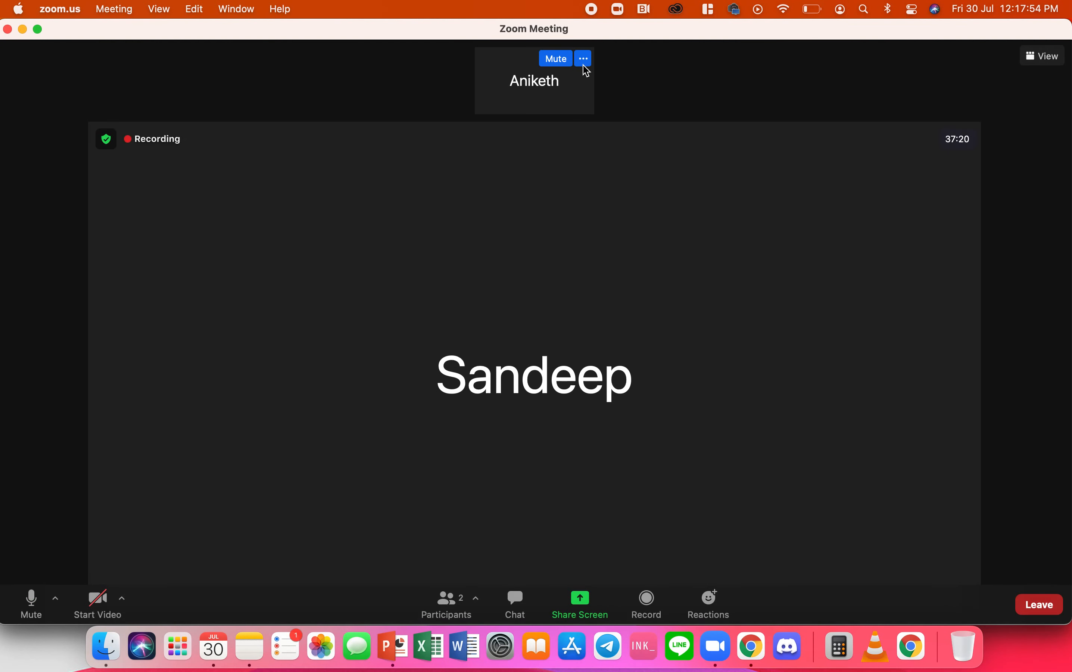
pyautogui.click(1035, 604)
pyautogui.click(1021, 565)
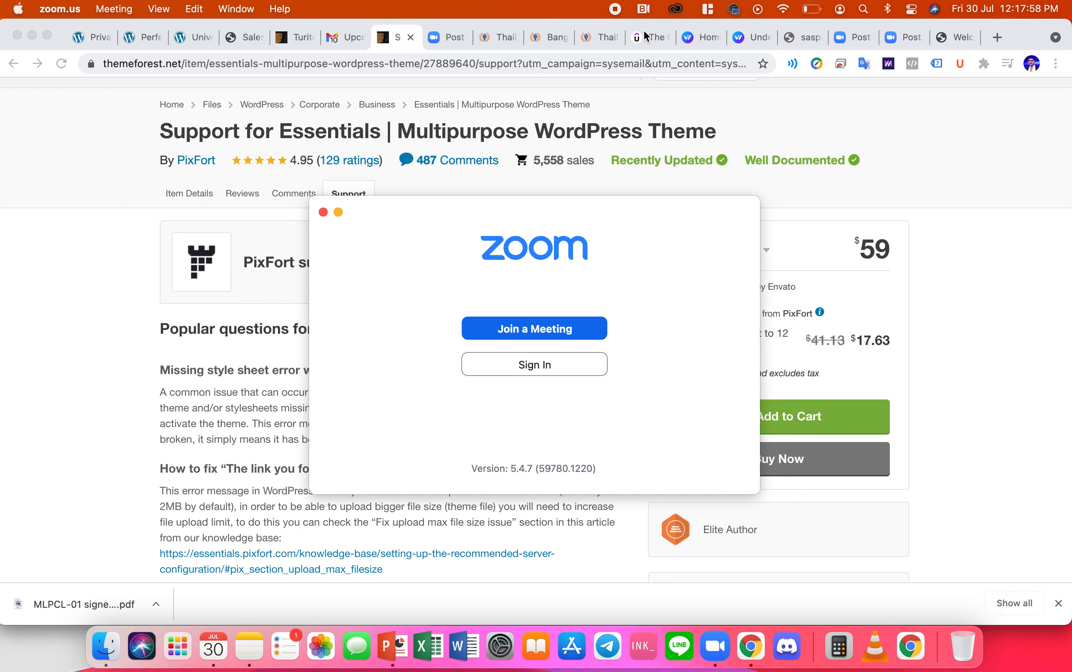